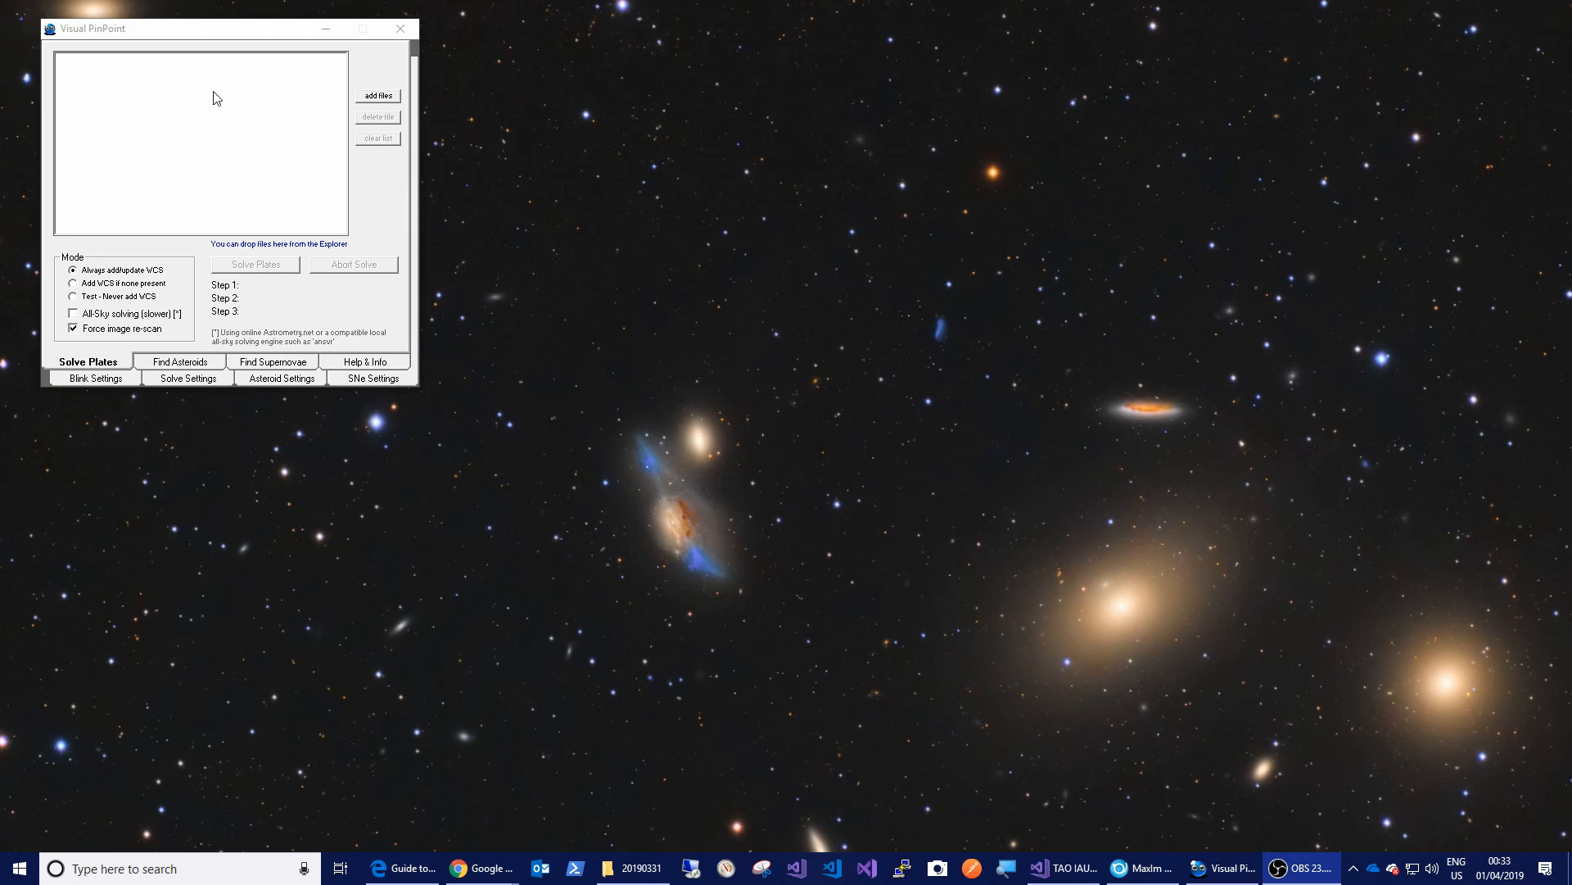
- Browse the file picker to ACP Scheduler Images > 20190331 > 451 Patientia
click(381, 98)
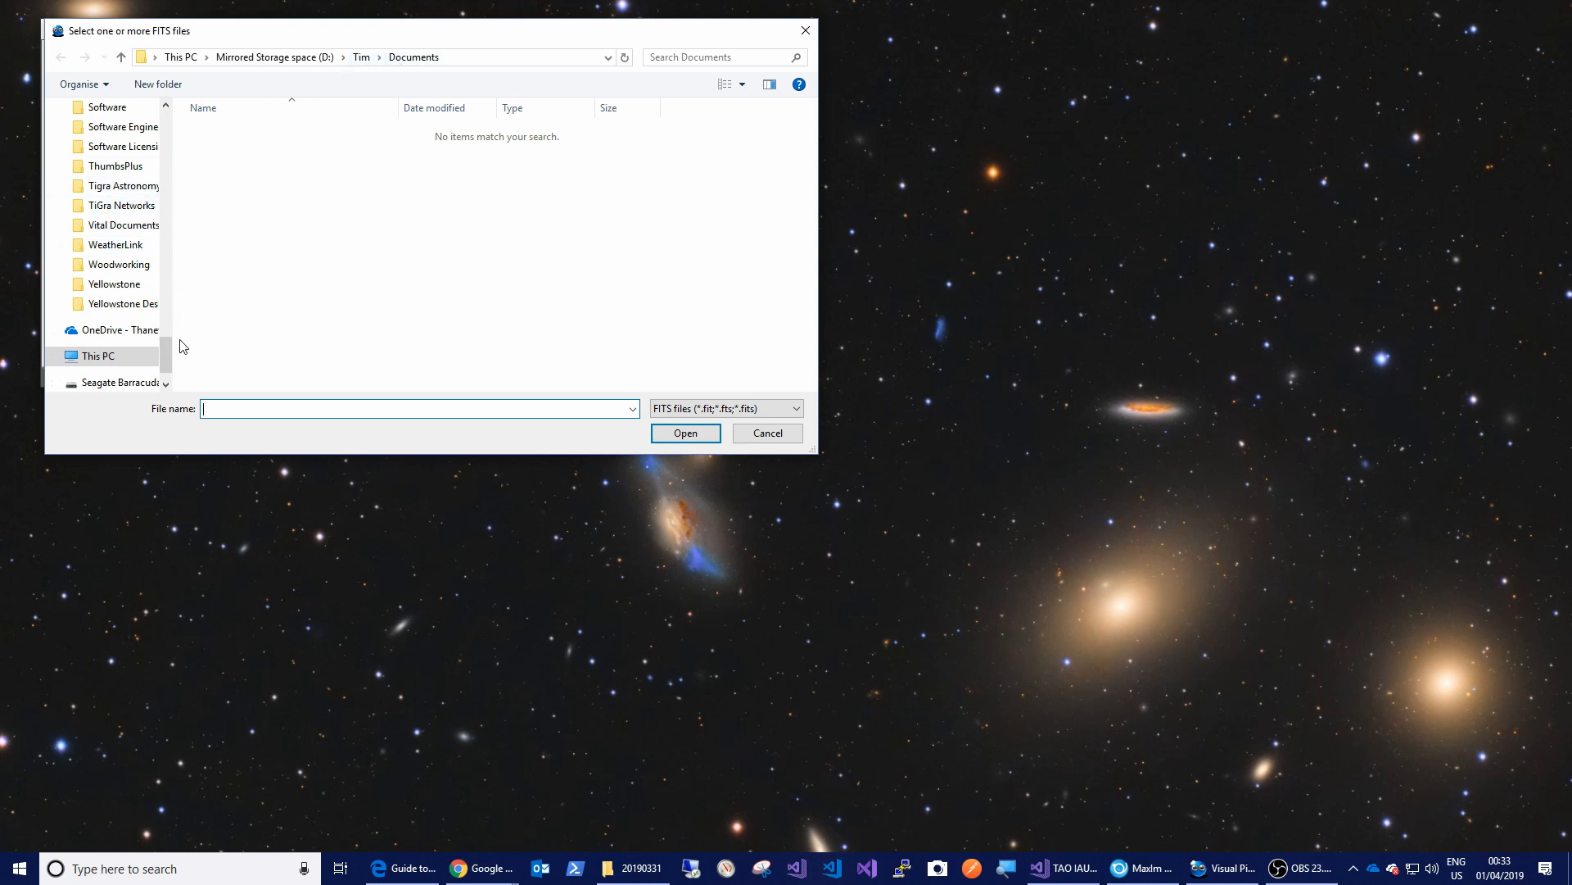
drag(167, 353, 173, 137)
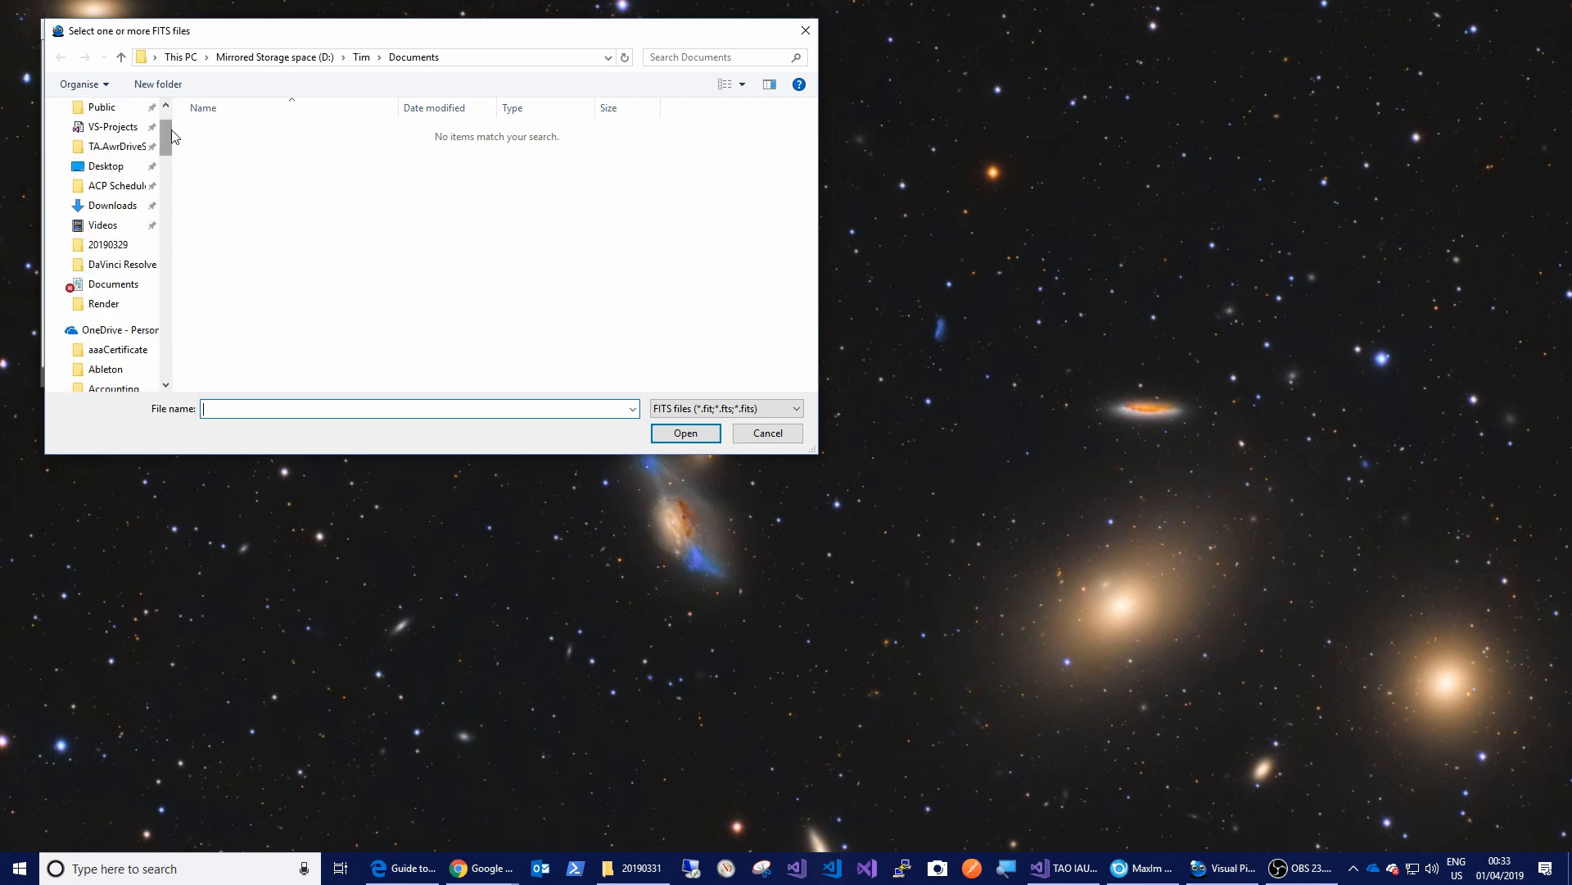
click(114, 186)
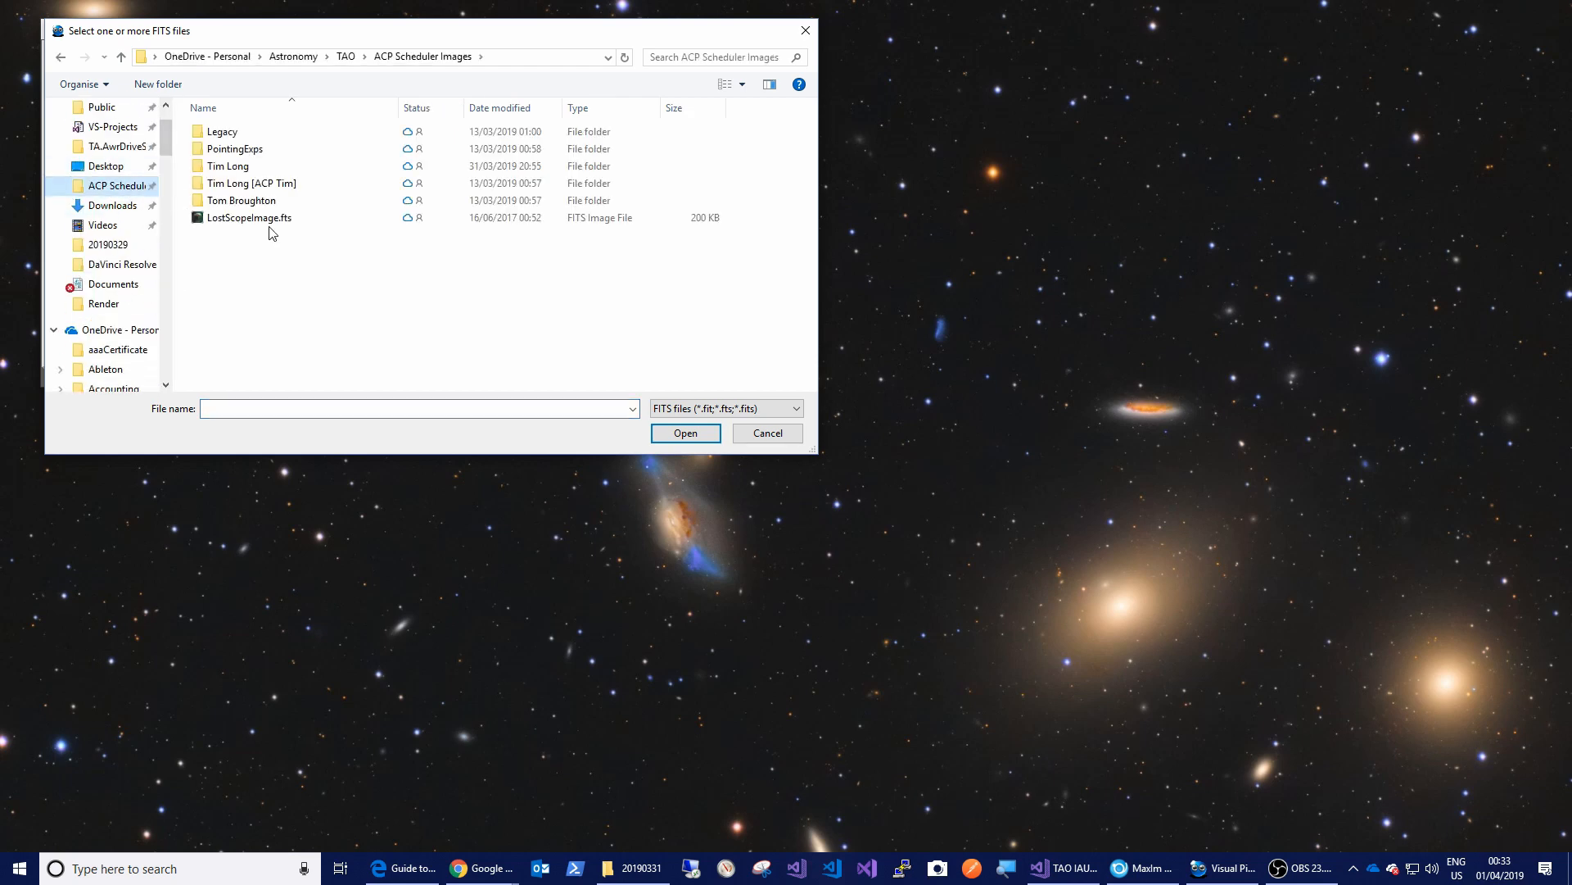
double_click(228, 166)
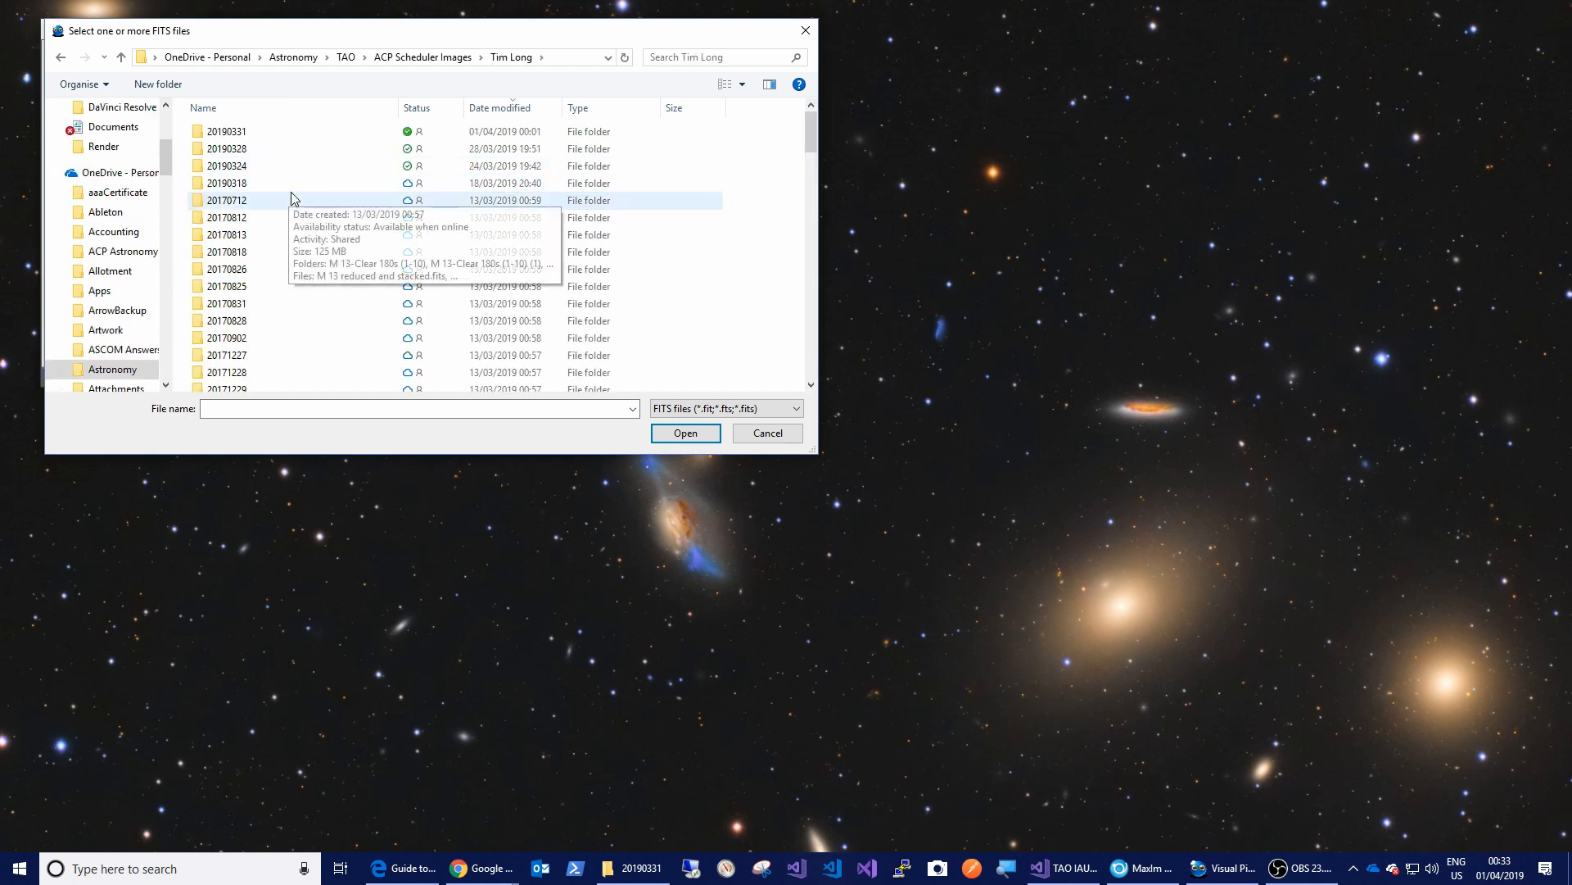
double_click(227, 134)
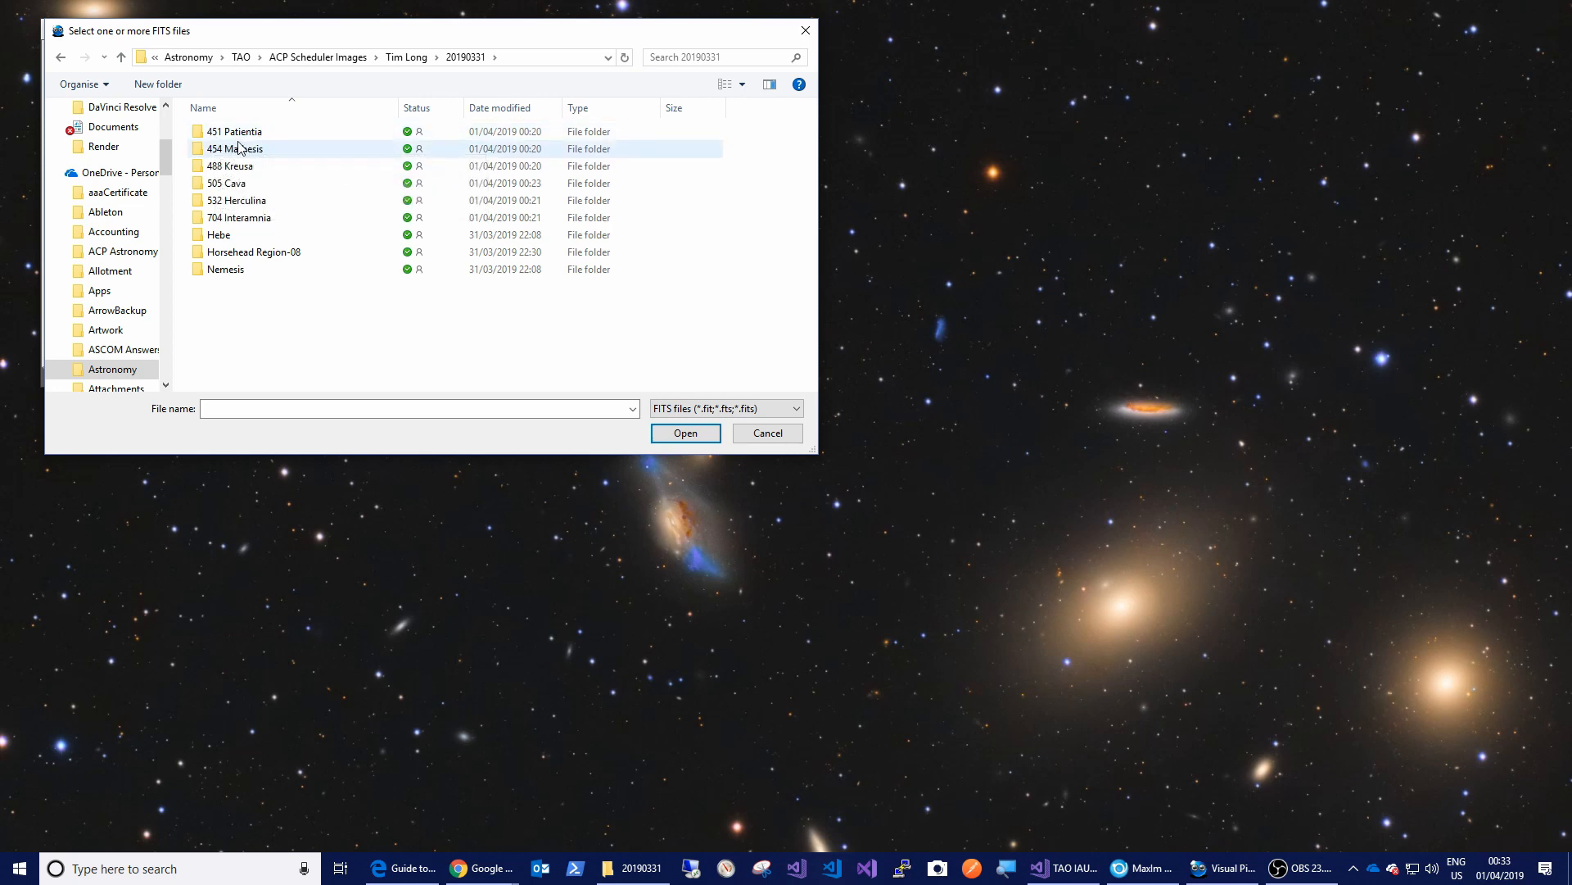
double_click(236, 131)
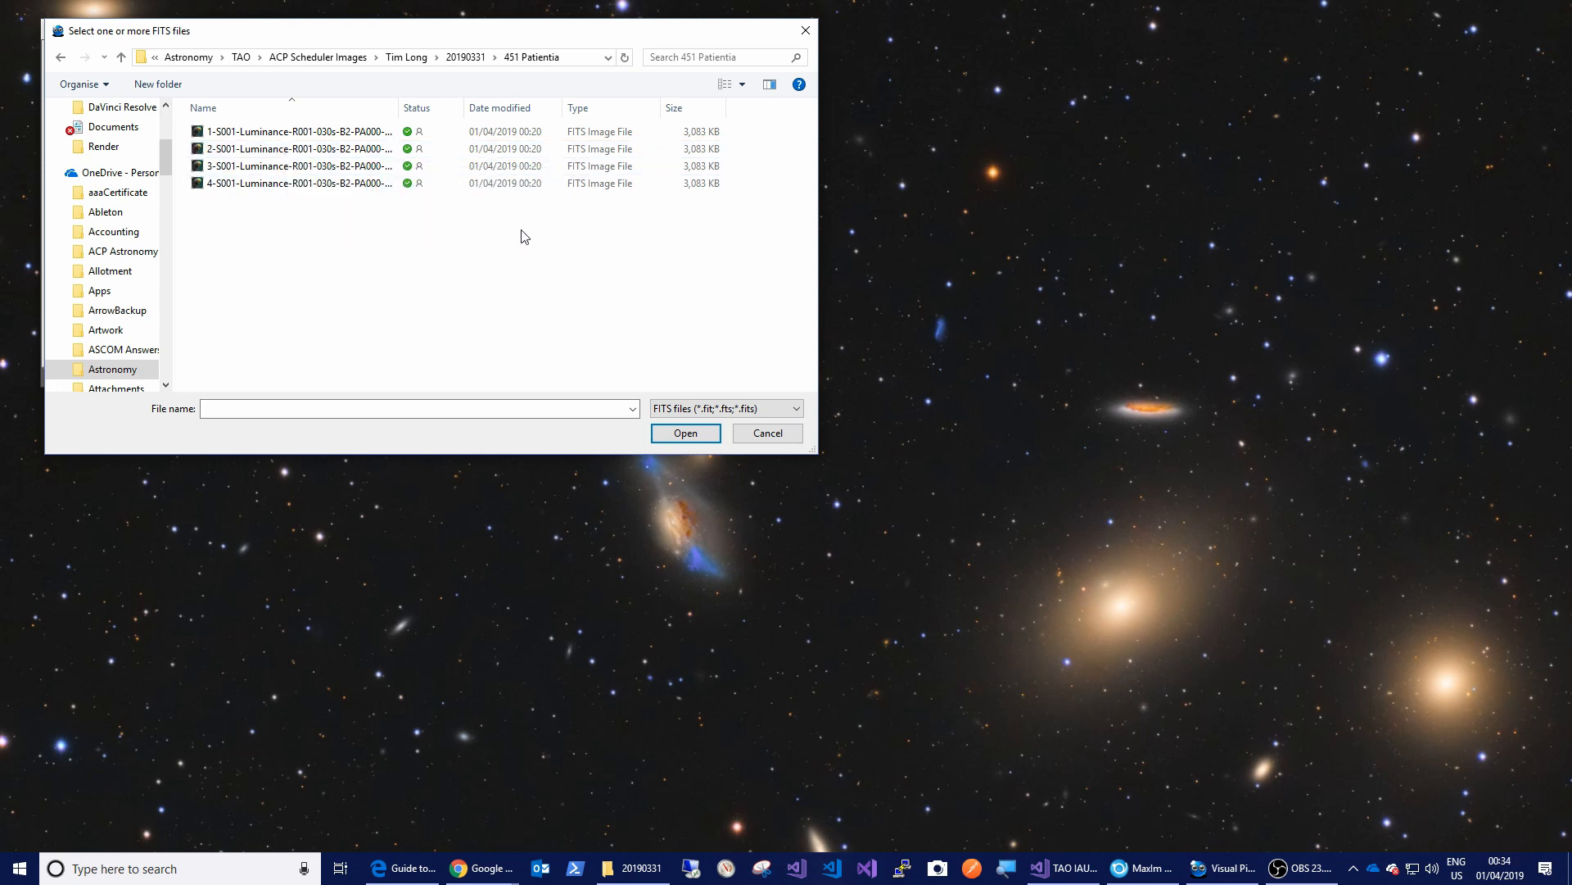
- Add the first FITS image, then all four 451 Patientia FITS images, to the list
click(311, 134)
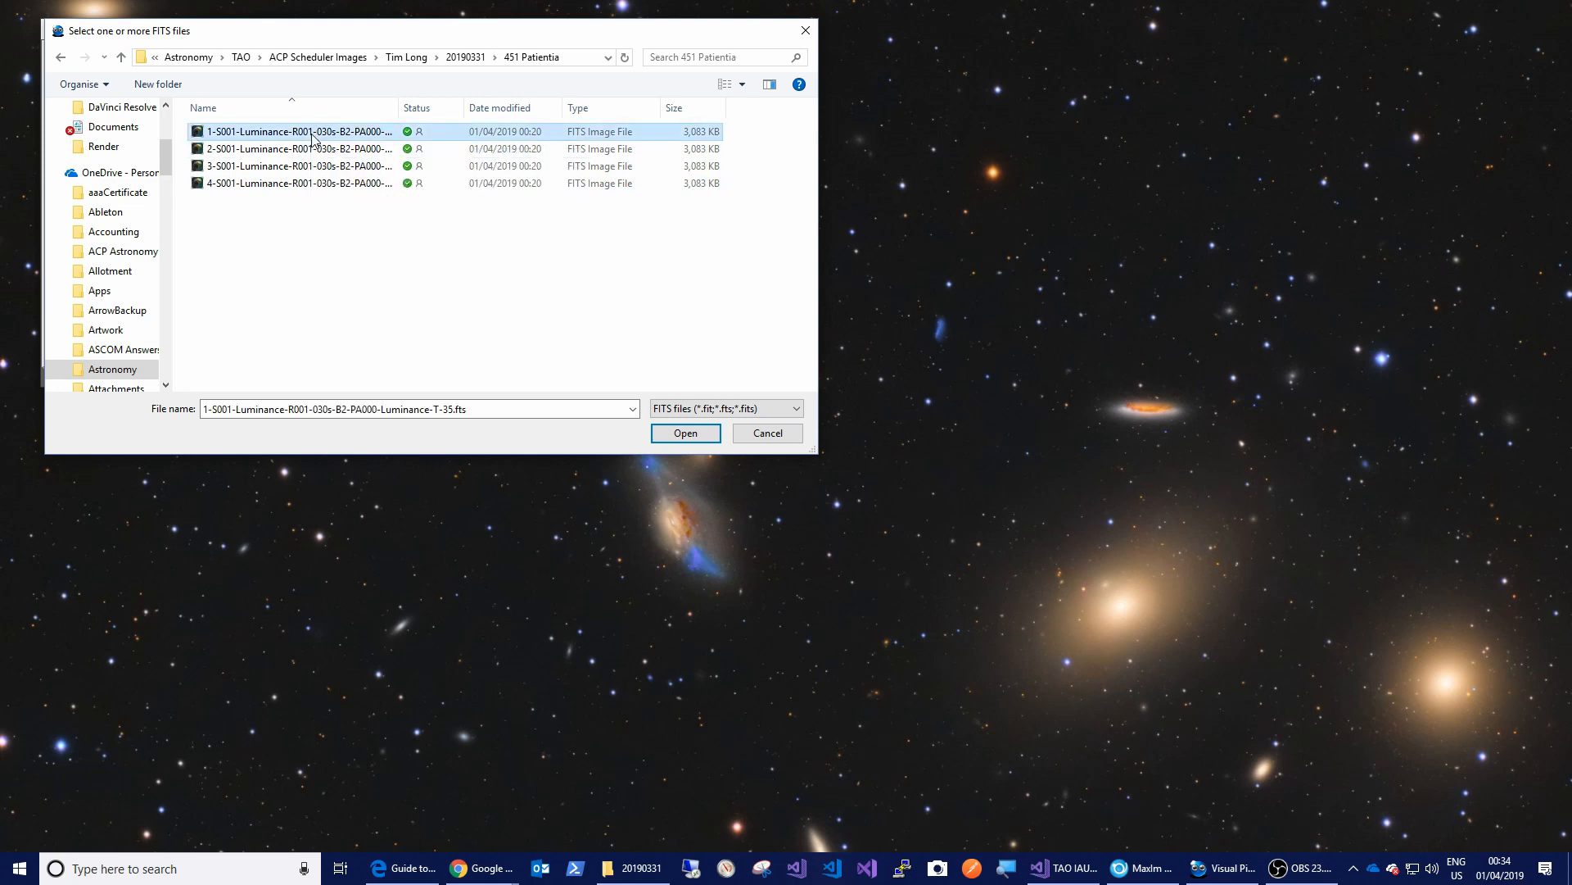
right_click(312, 133)
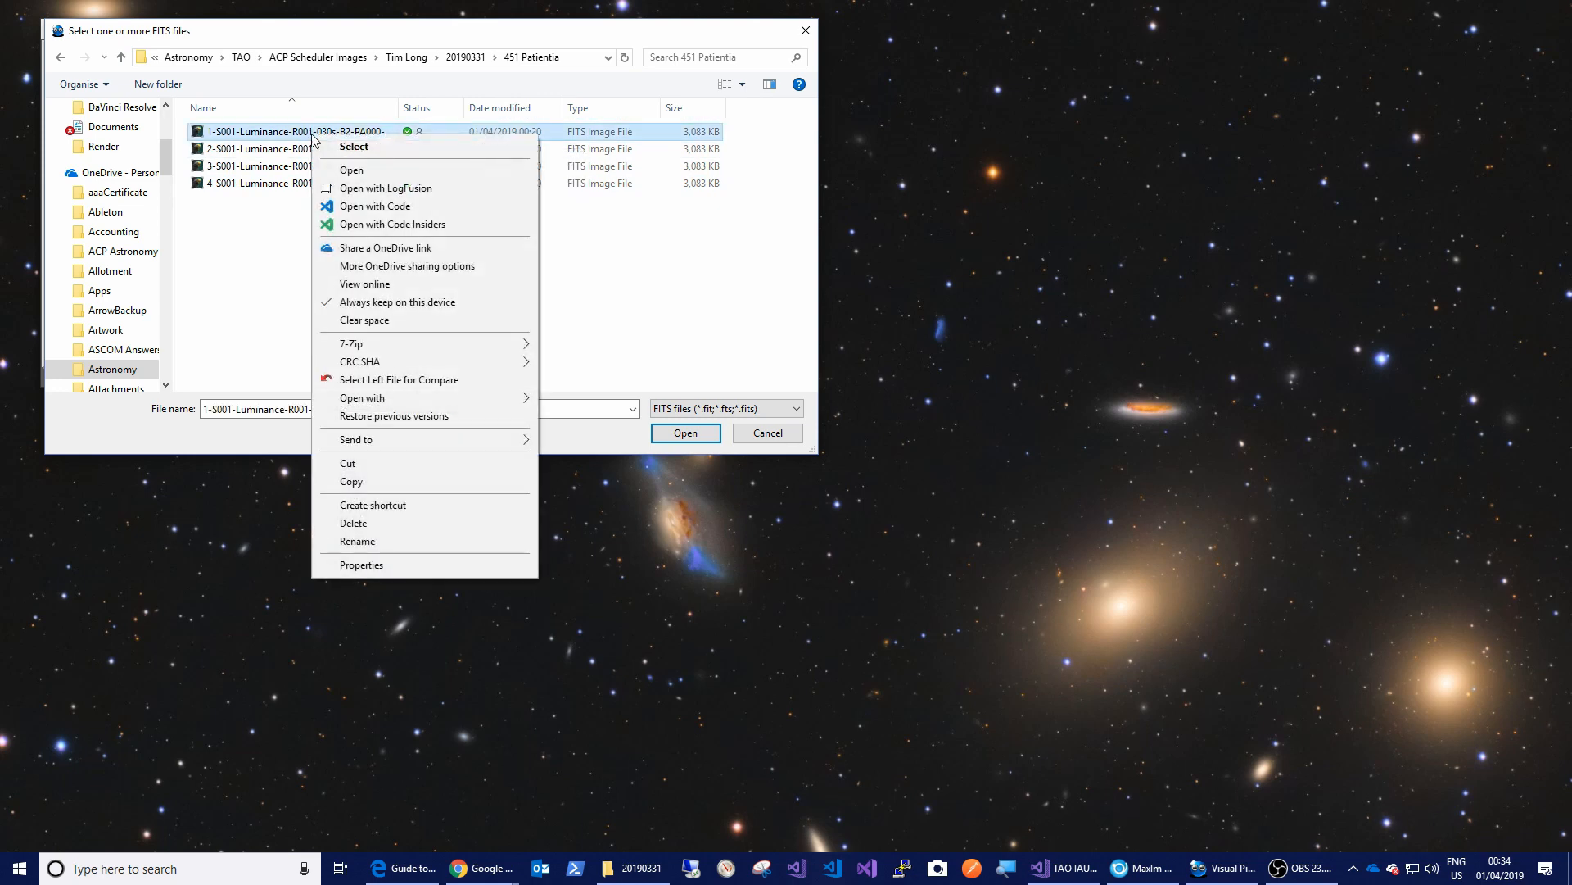
click(314, 145)
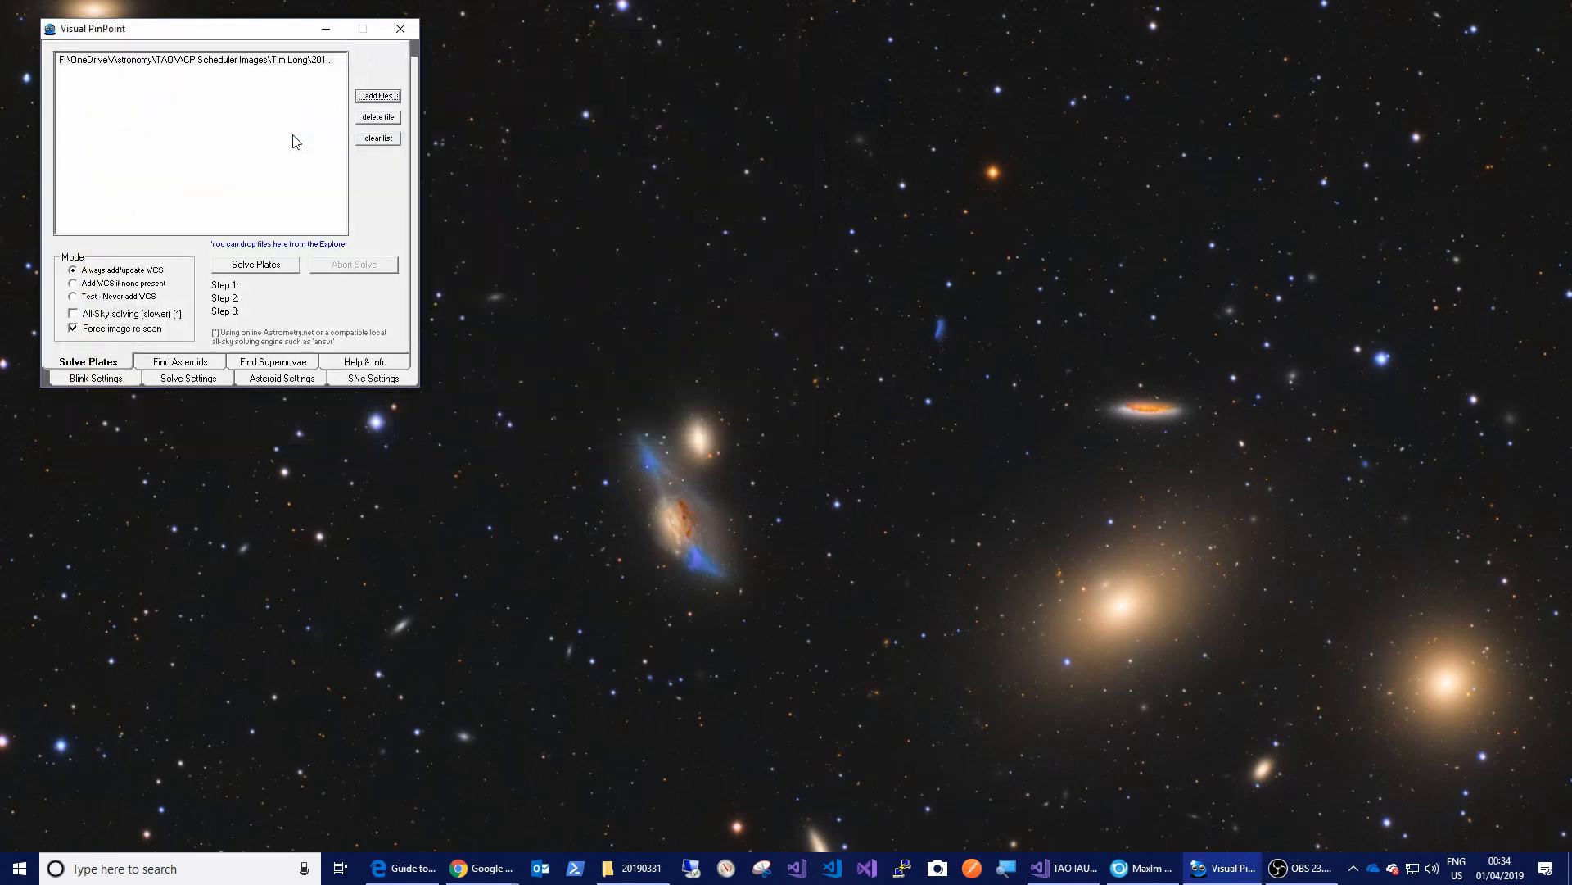
click(378, 96)
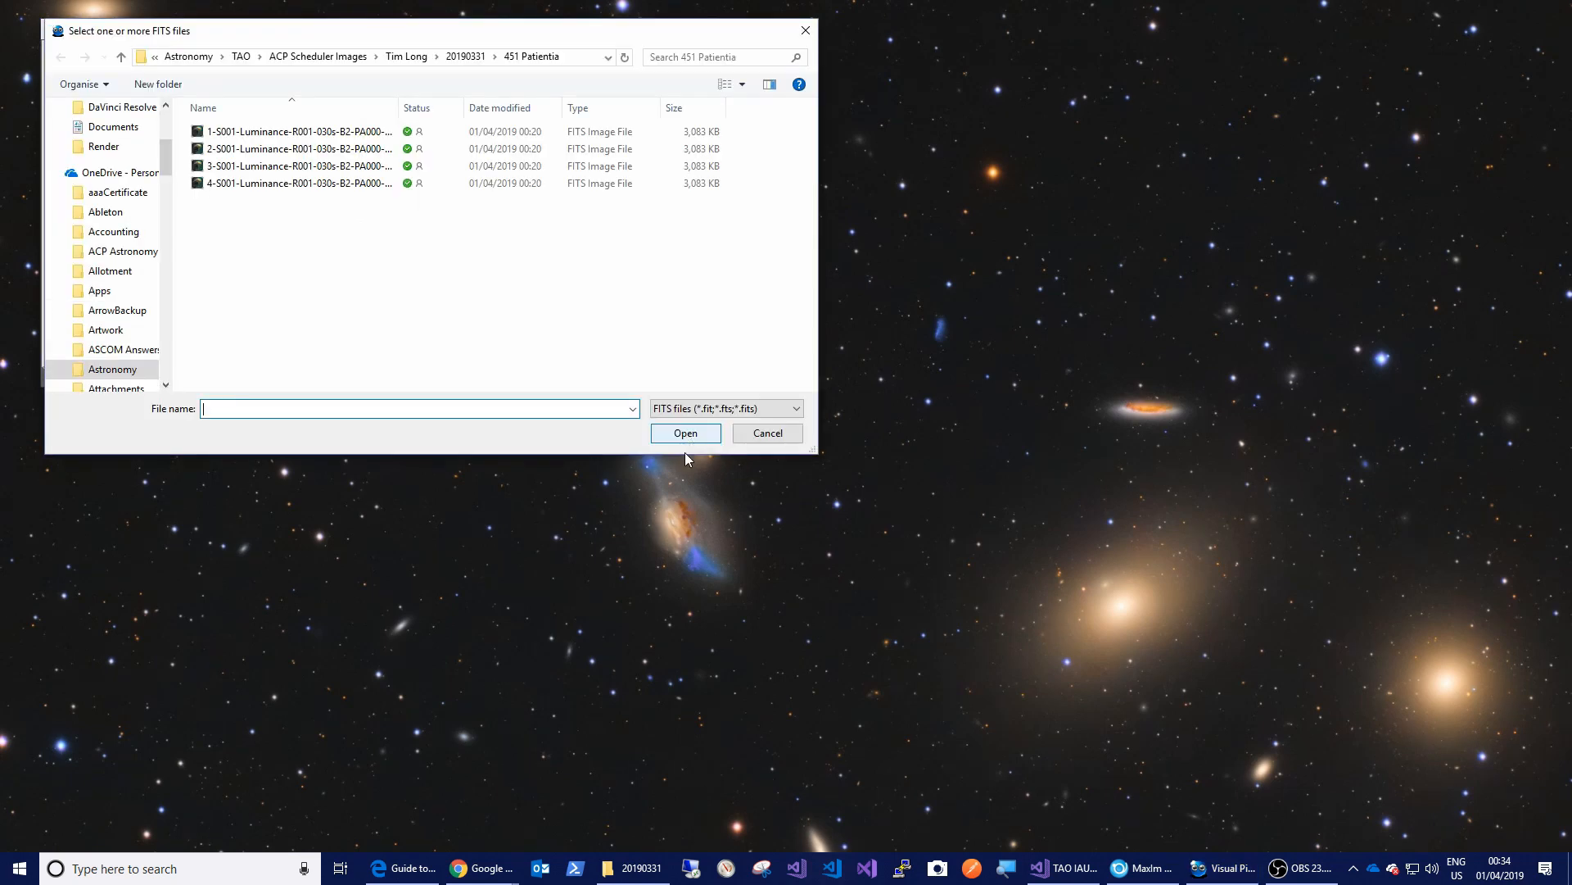
drag(426, 339, 181, 102)
click(683, 432)
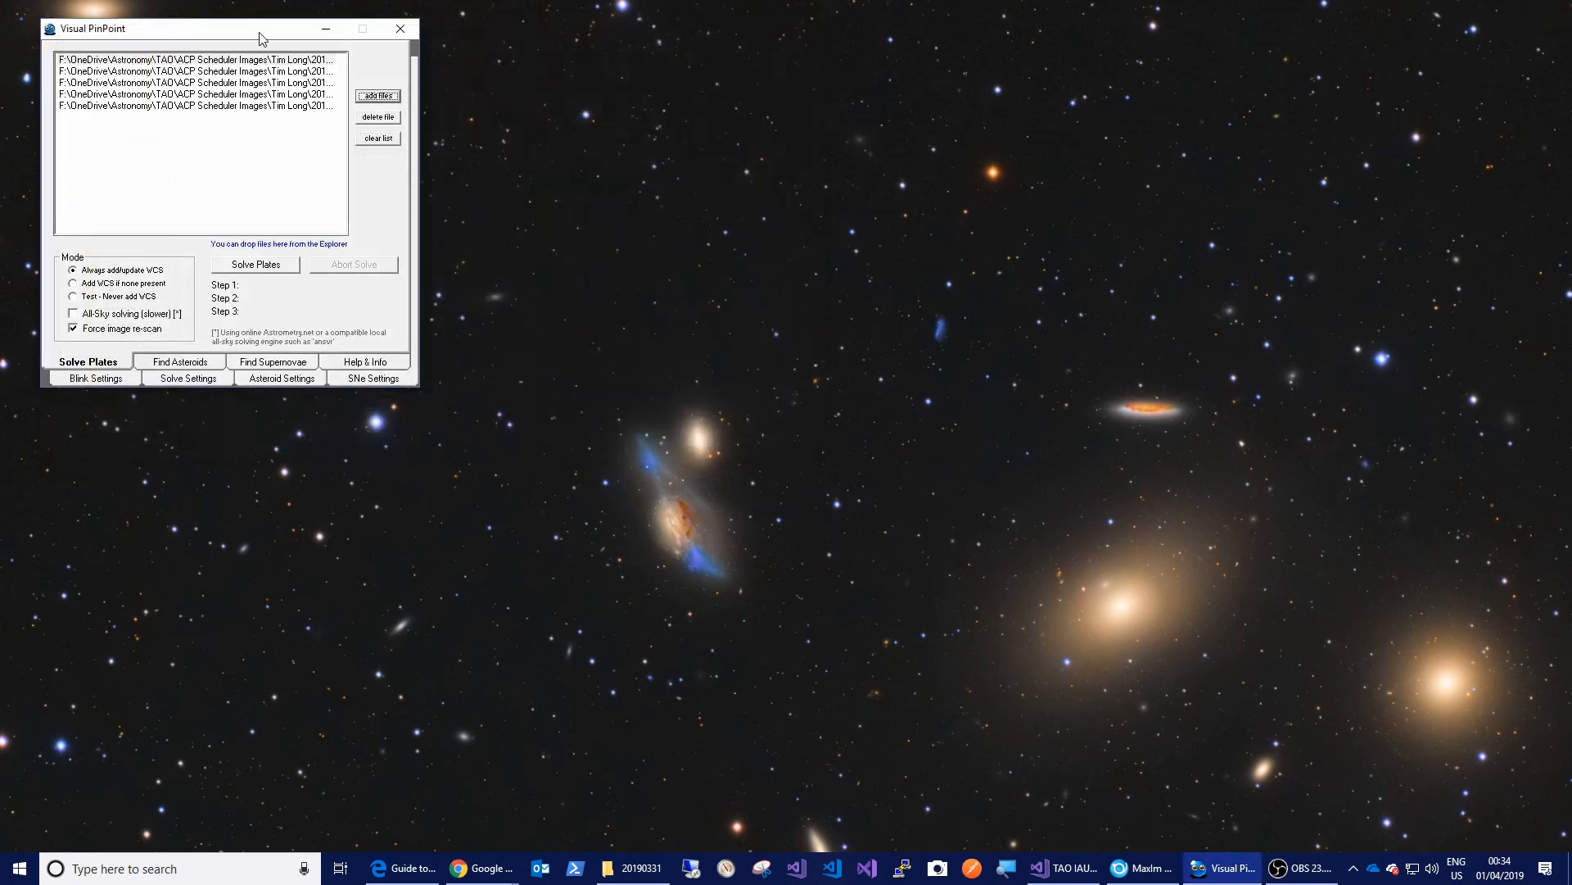
- Clear the plate-solving list and open the first 451 Patientia FITS image from Explorer
click(378, 139)
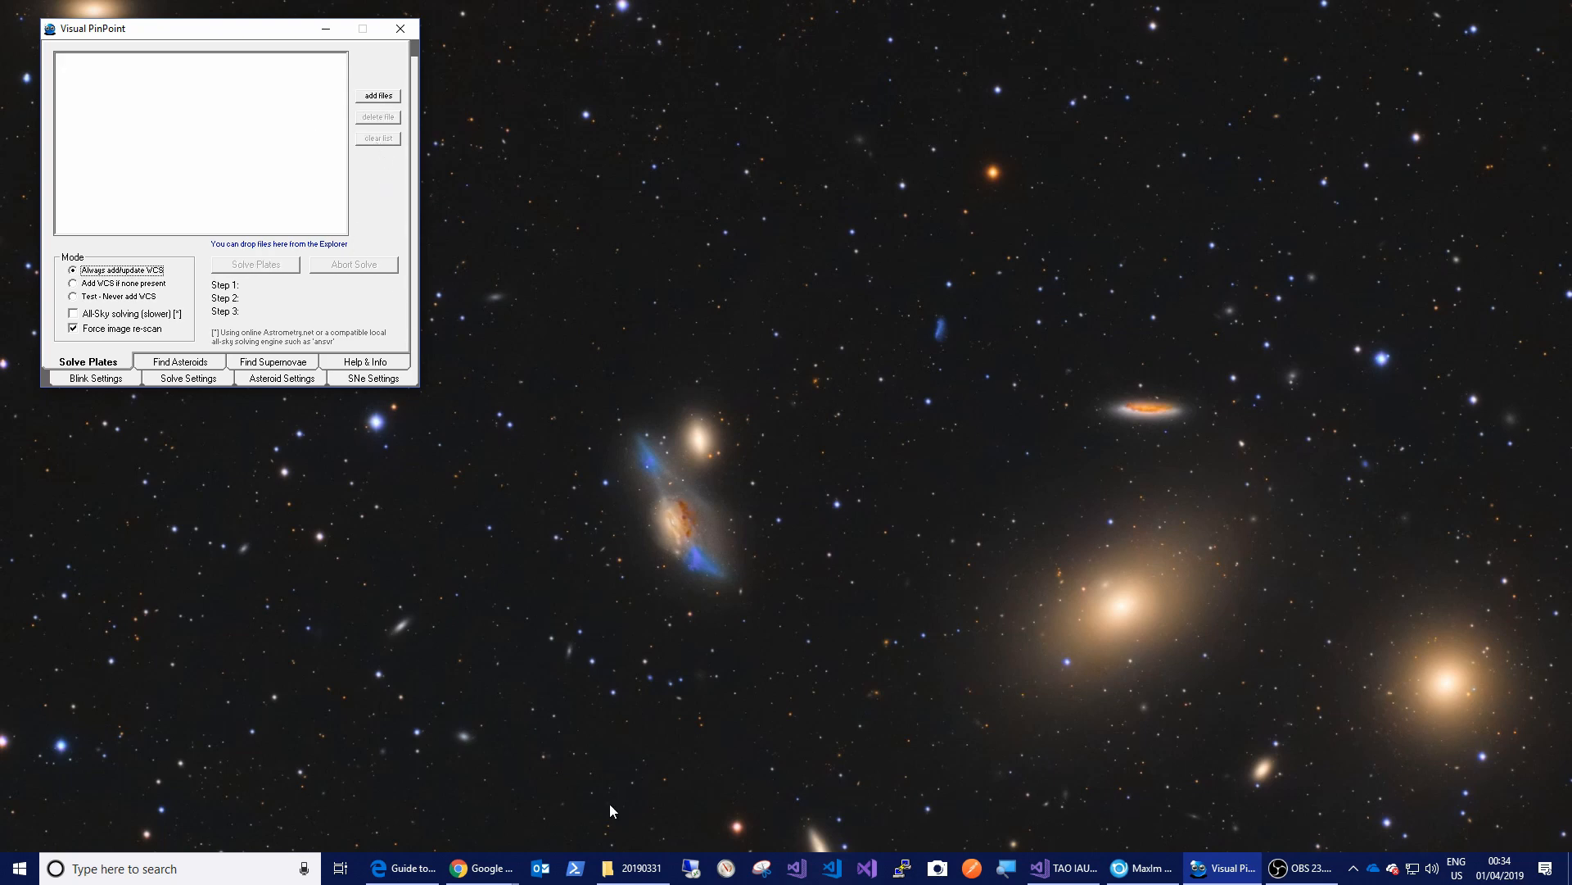
click(641, 874)
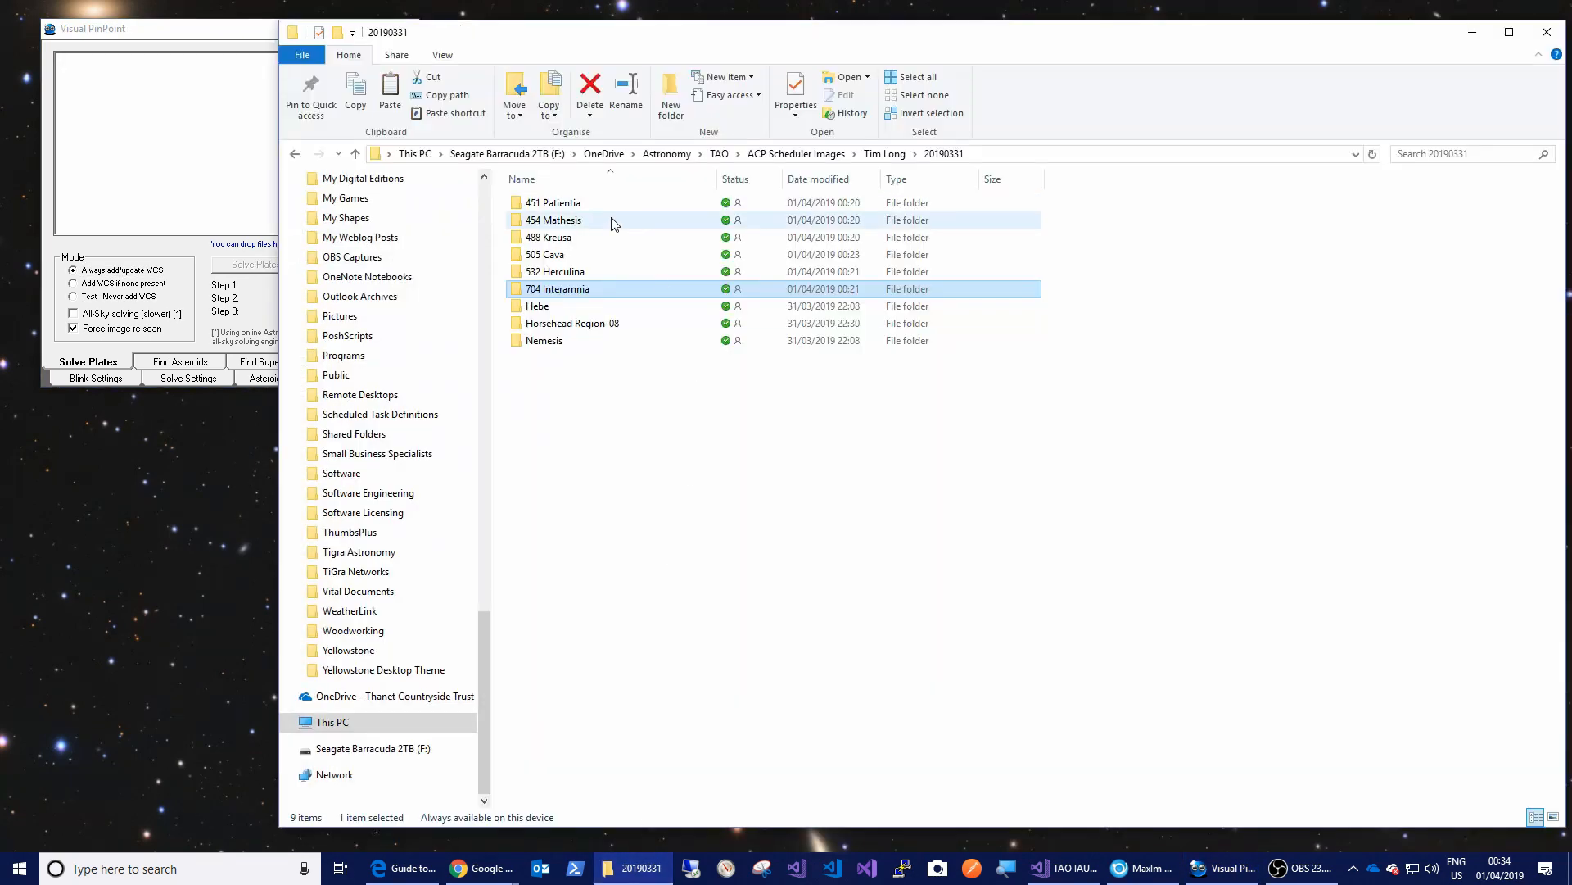
double_click(547, 205)
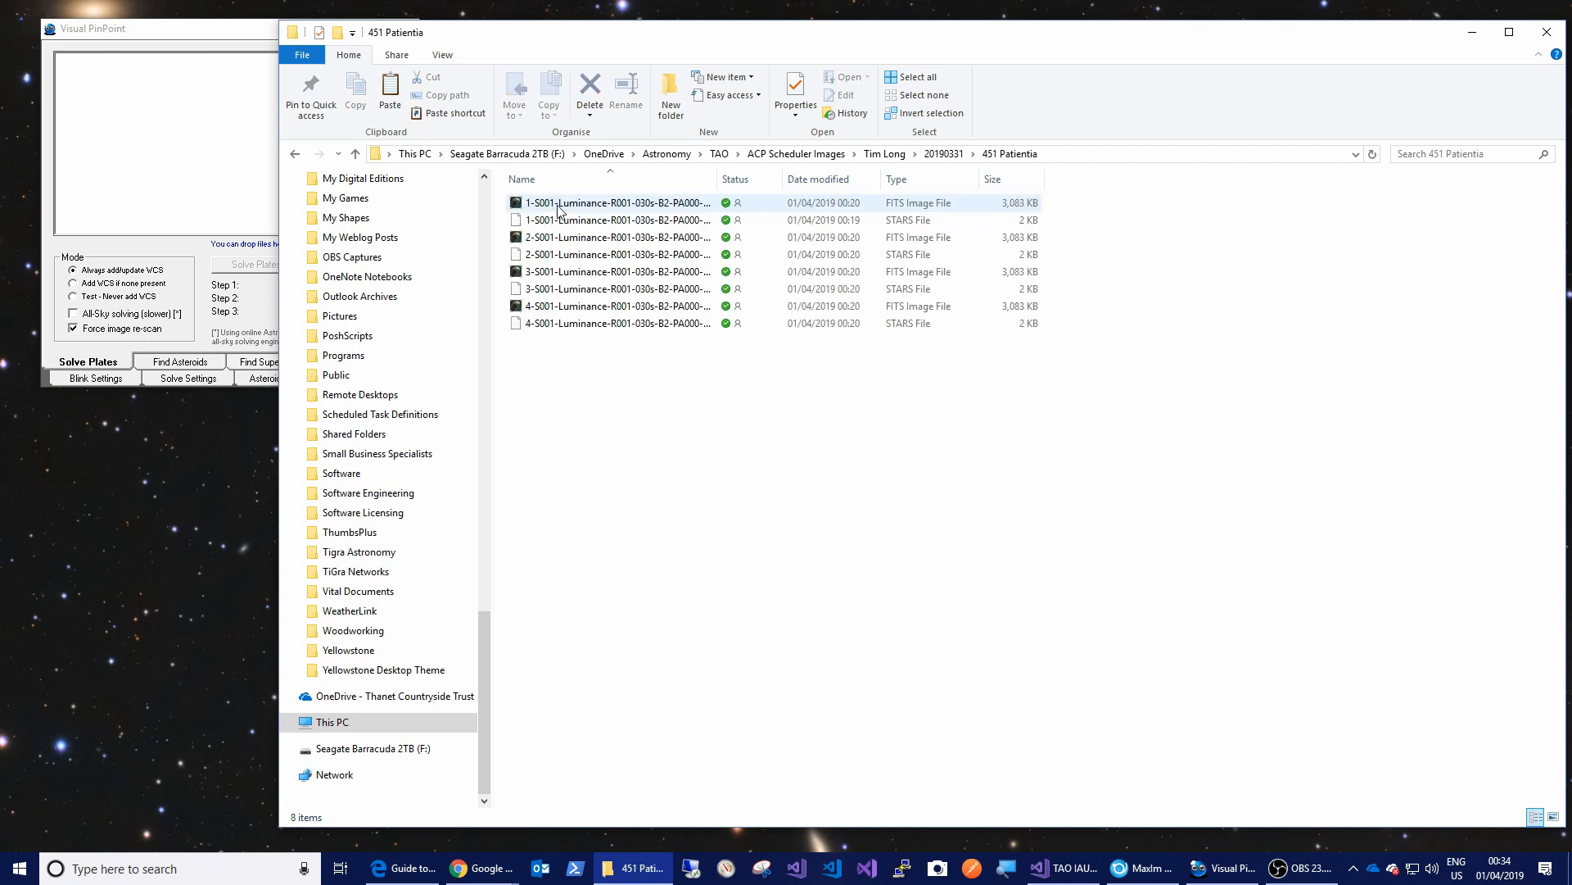
double_click(558, 207)
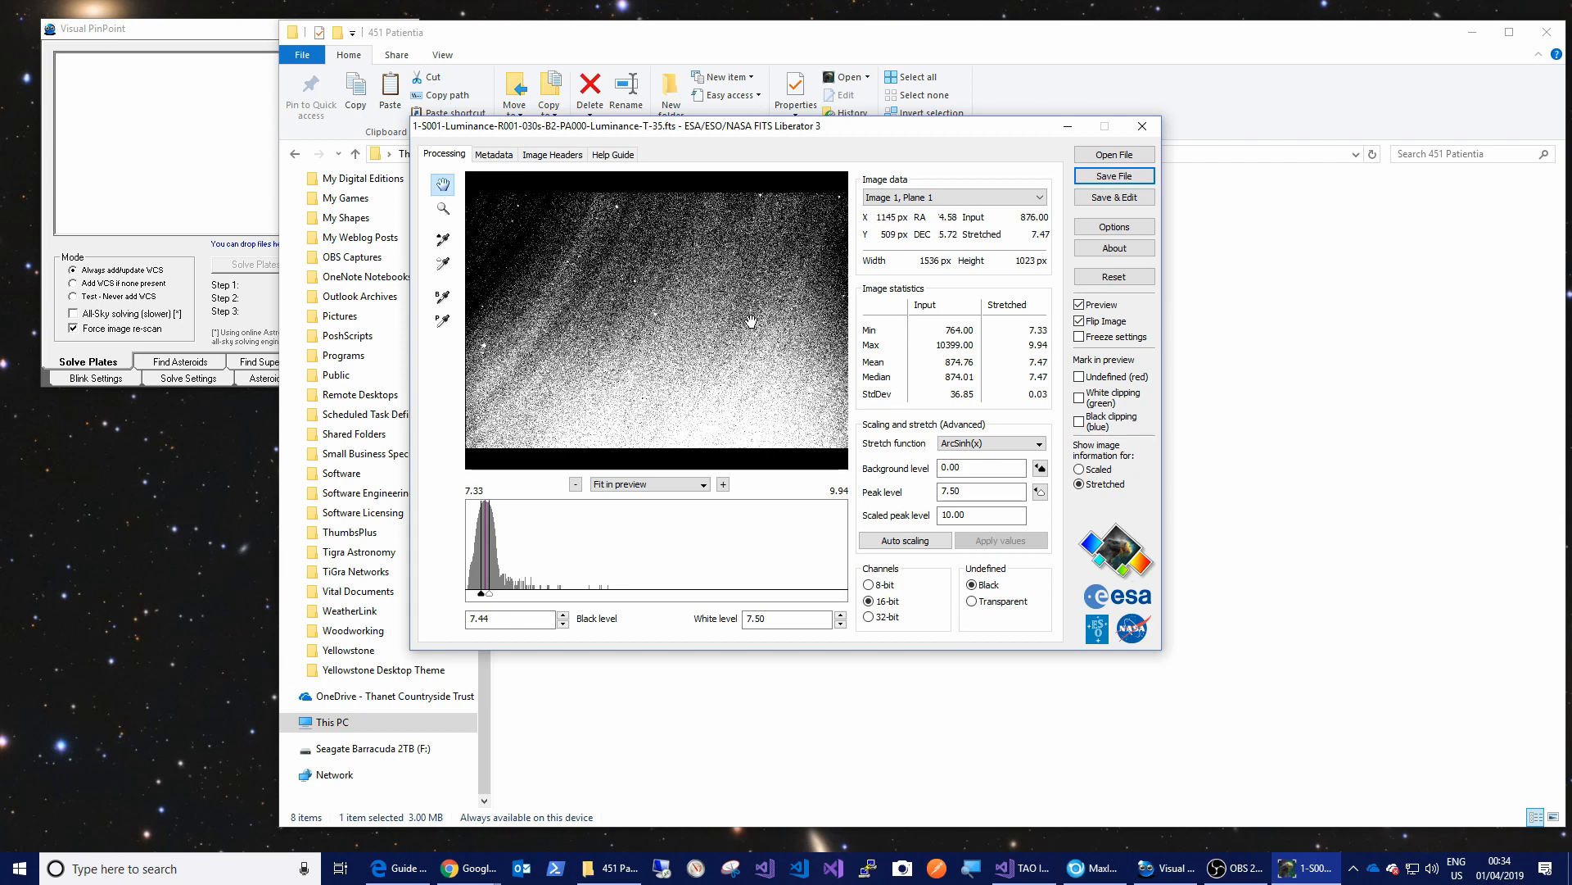
- View the FITS headers of the first and second 451 Patientia frames, then close FITS Liberator
click(550, 156)
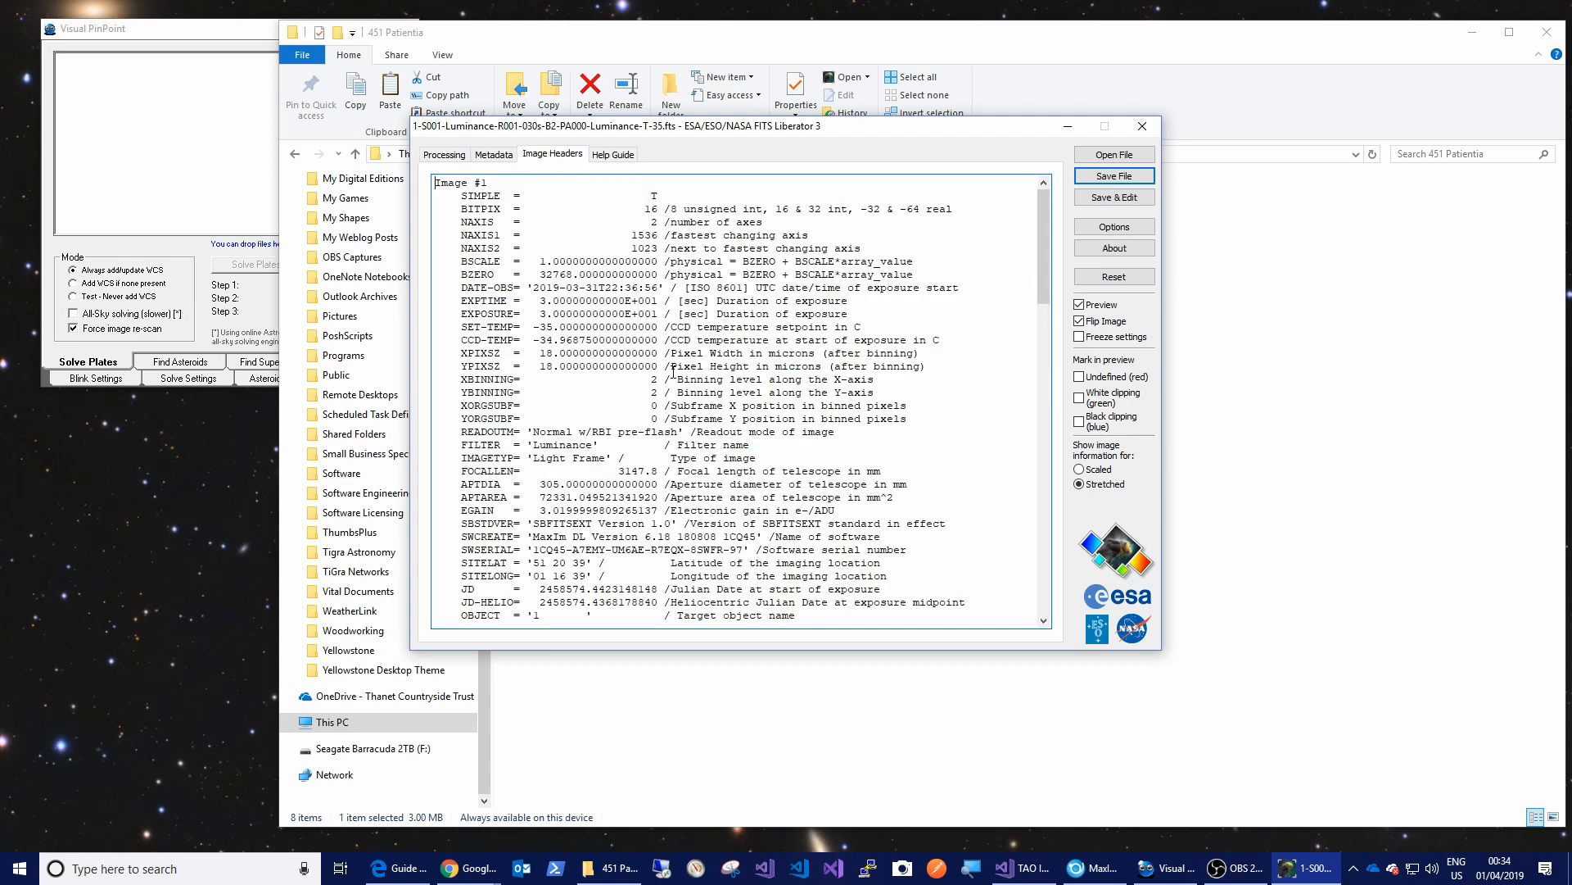
scroll(672, 373, down, 1)
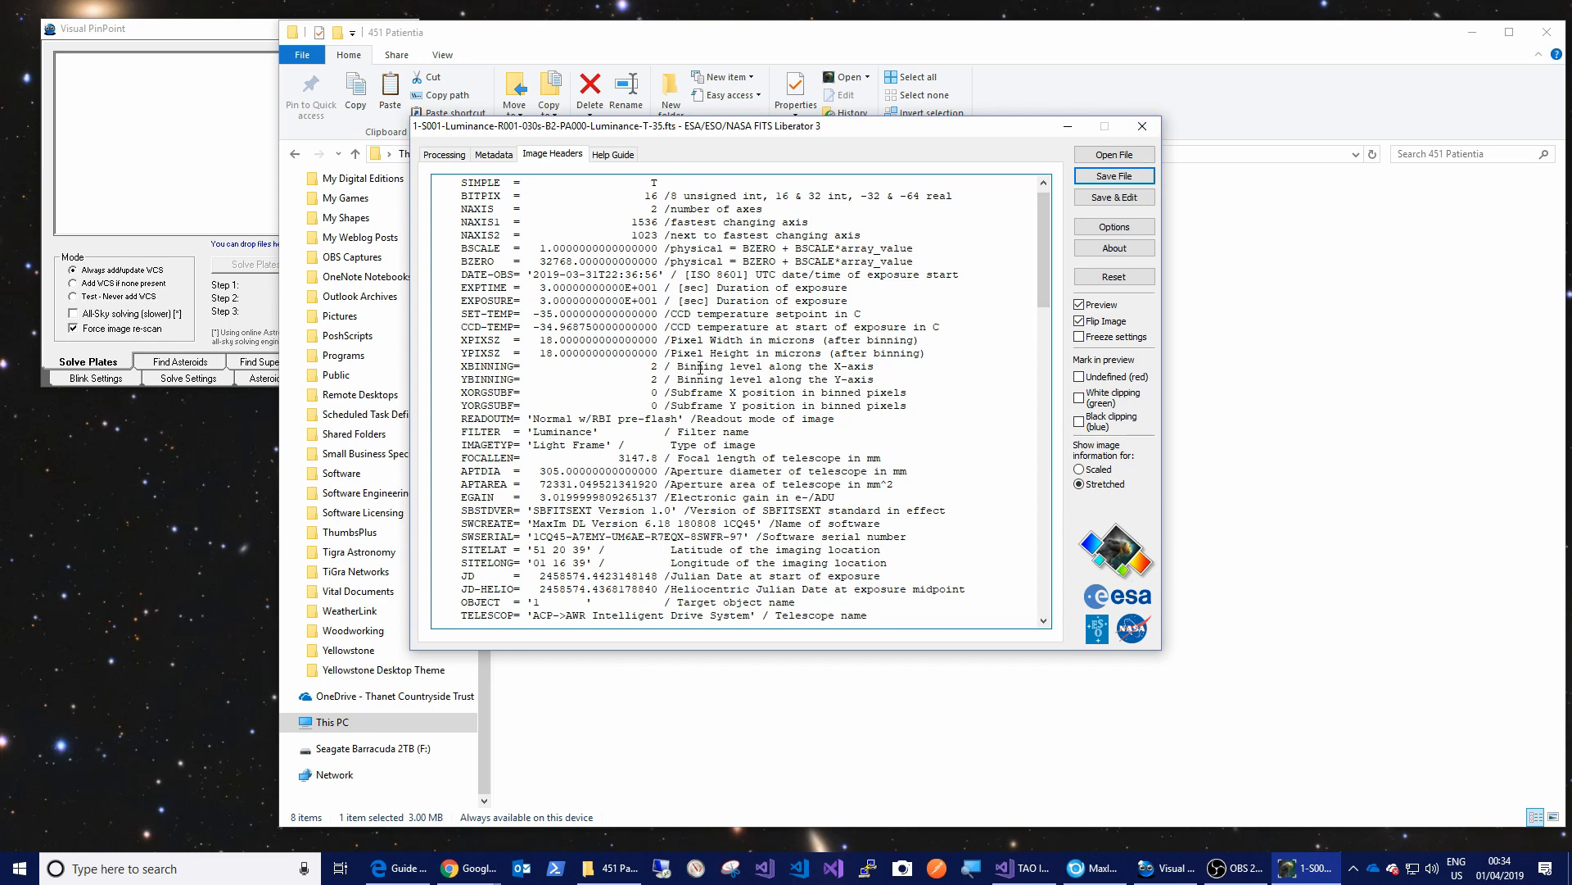
click(1074, 129)
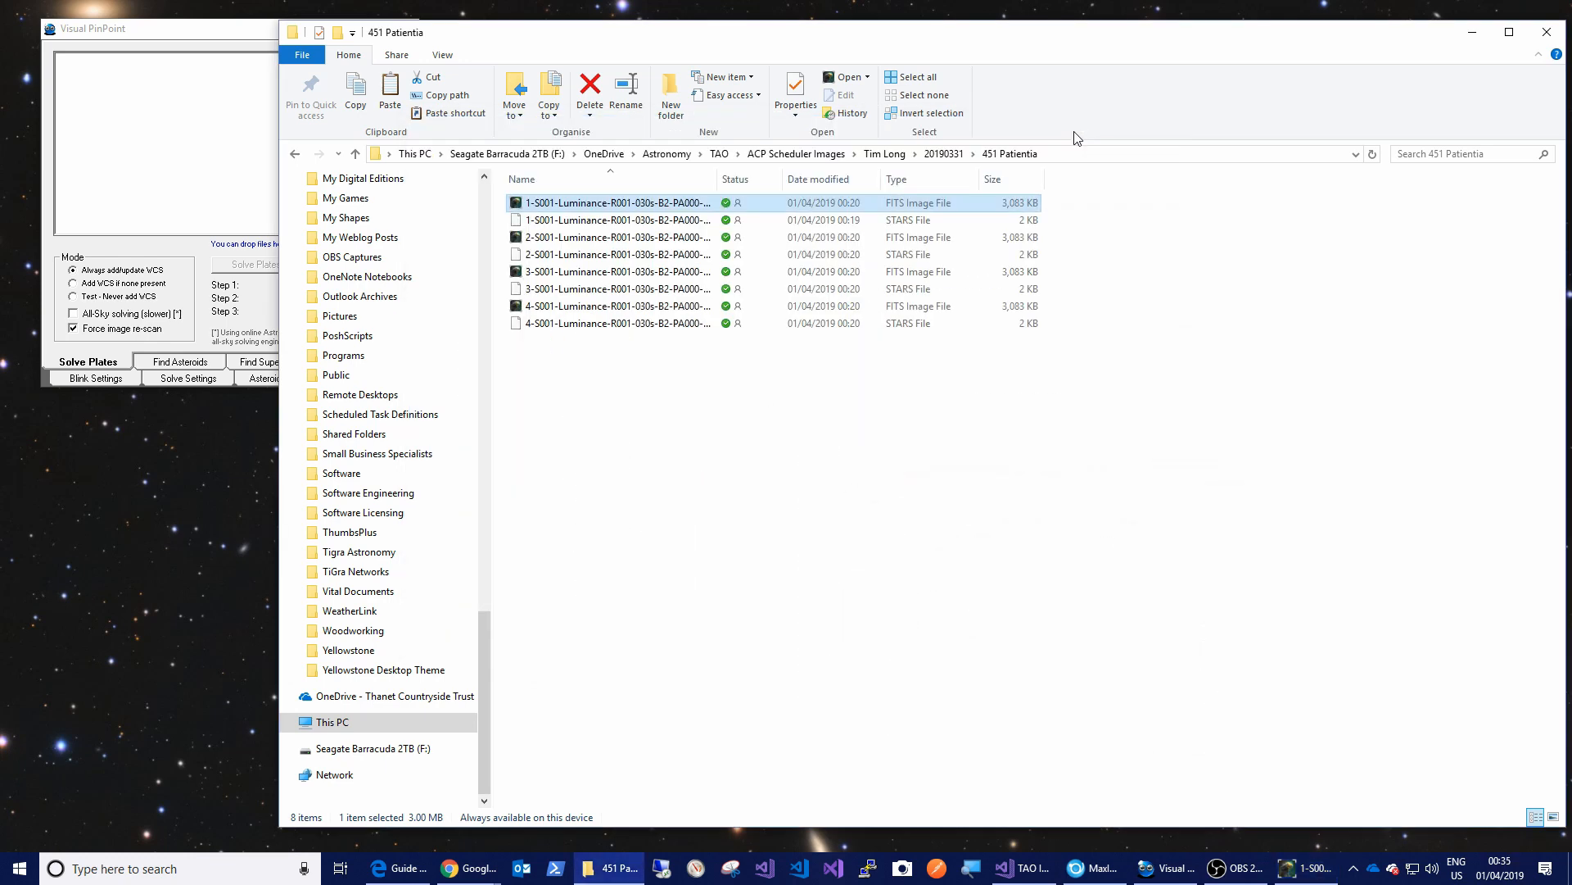
double_click(627, 237)
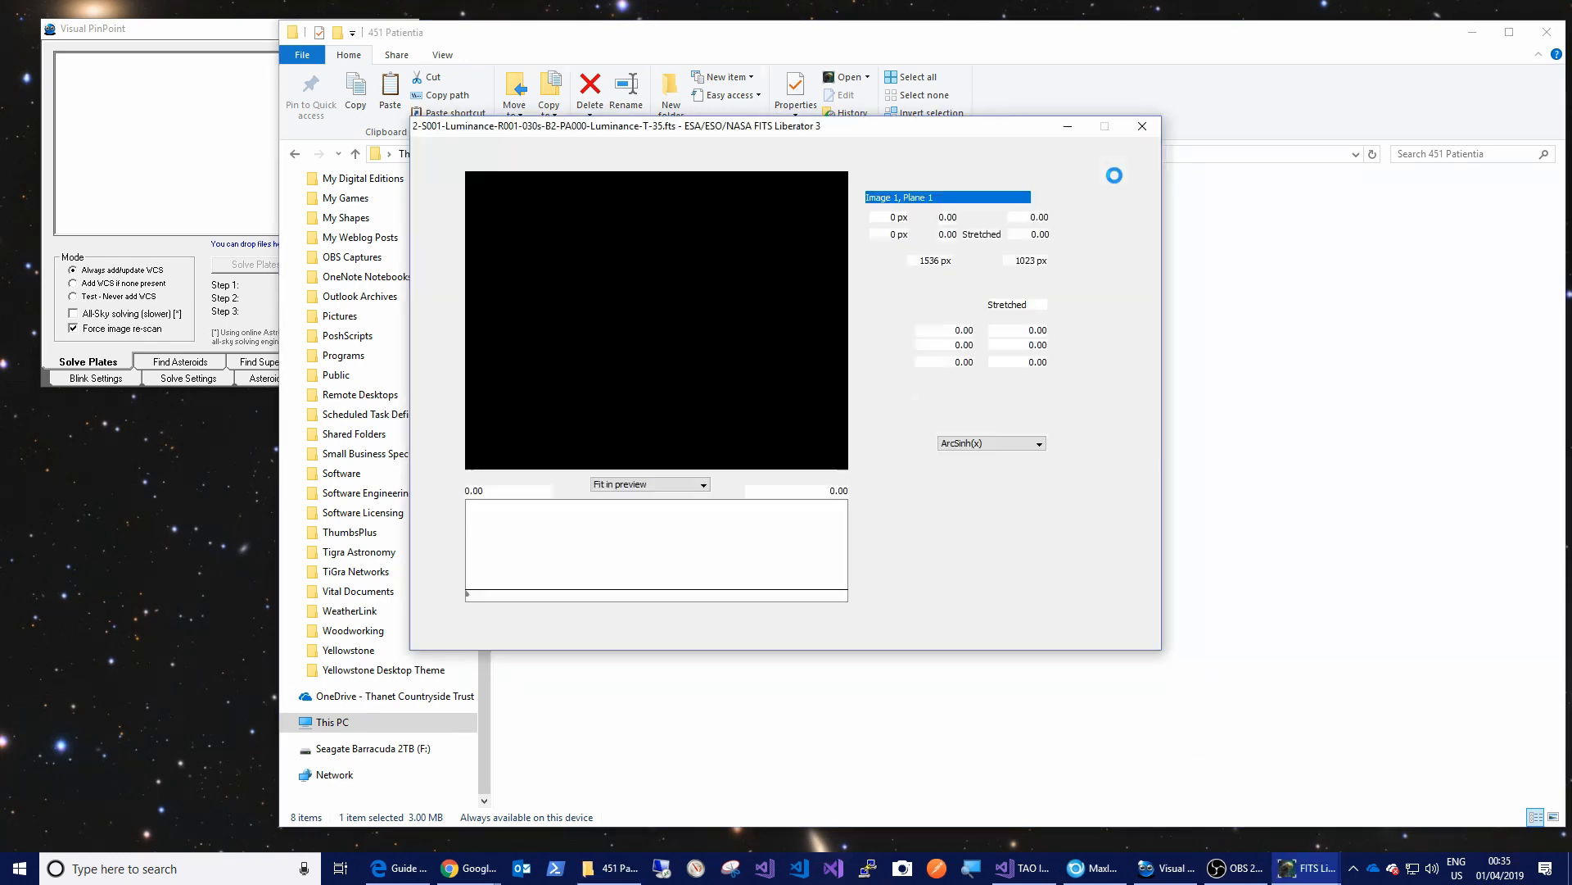
click(553, 155)
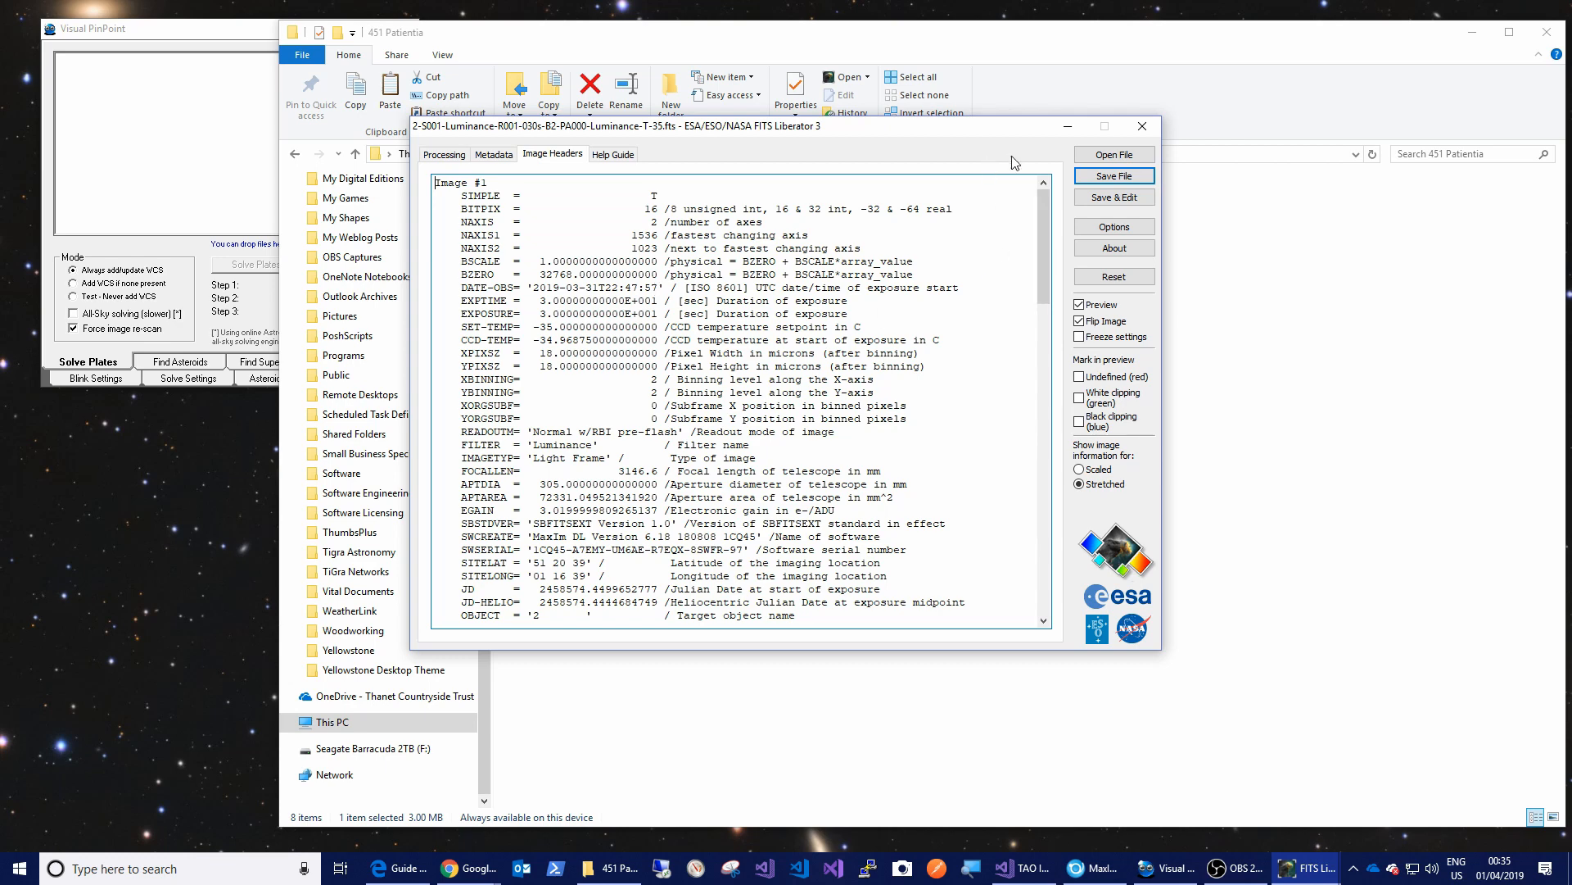
click(1144, 128)
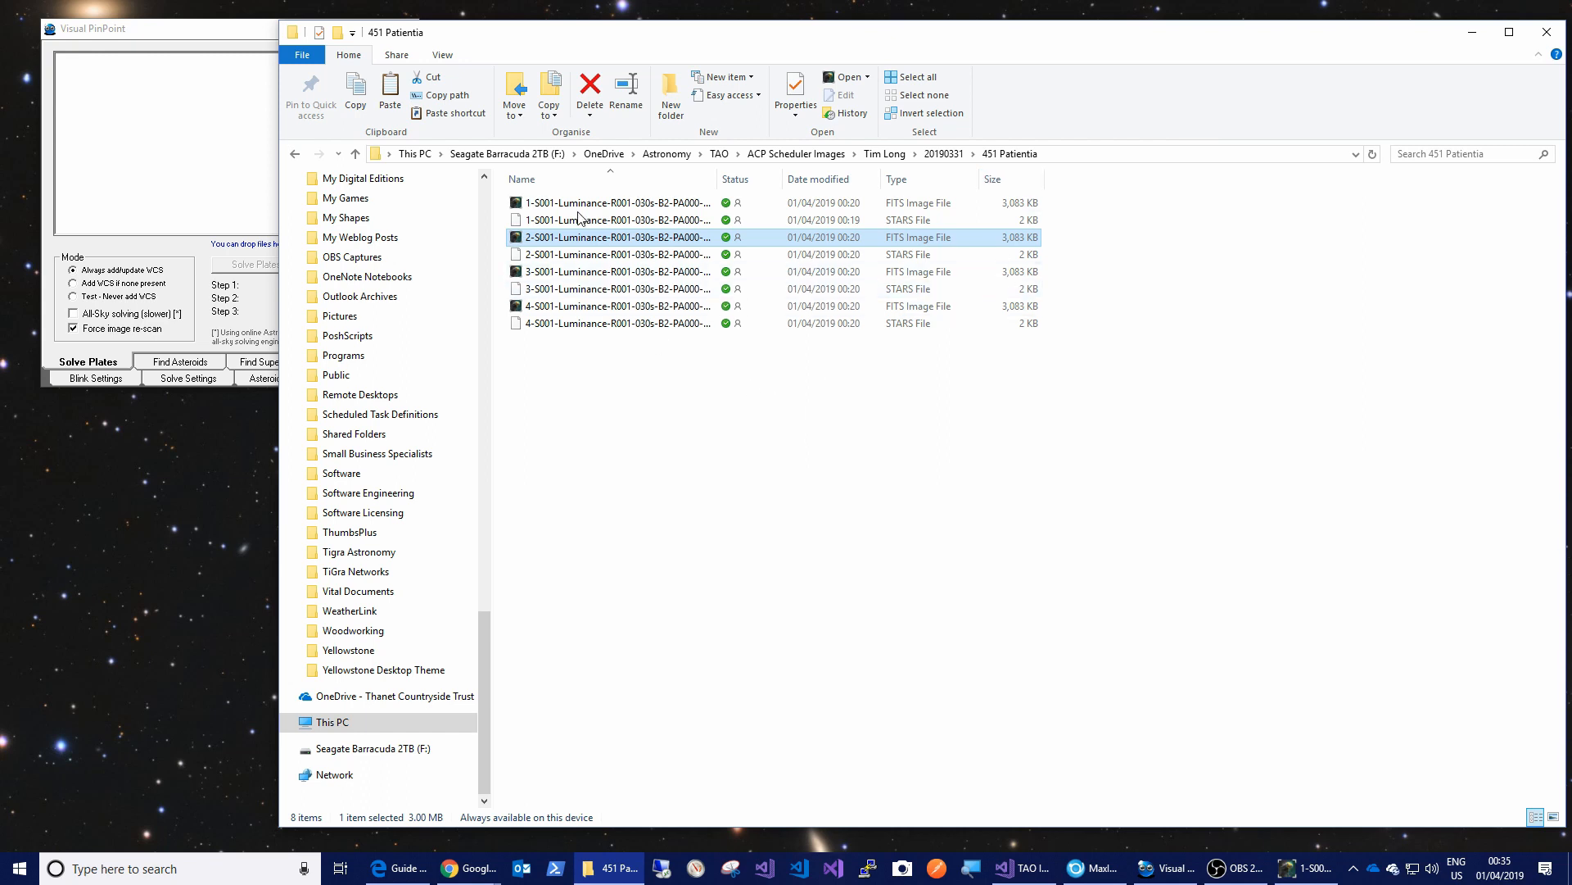
- Drag the four 451 Patientia FITS images onto Visual PinPoint's plate list
click(566, 203)
ctrl+click(559, 238)
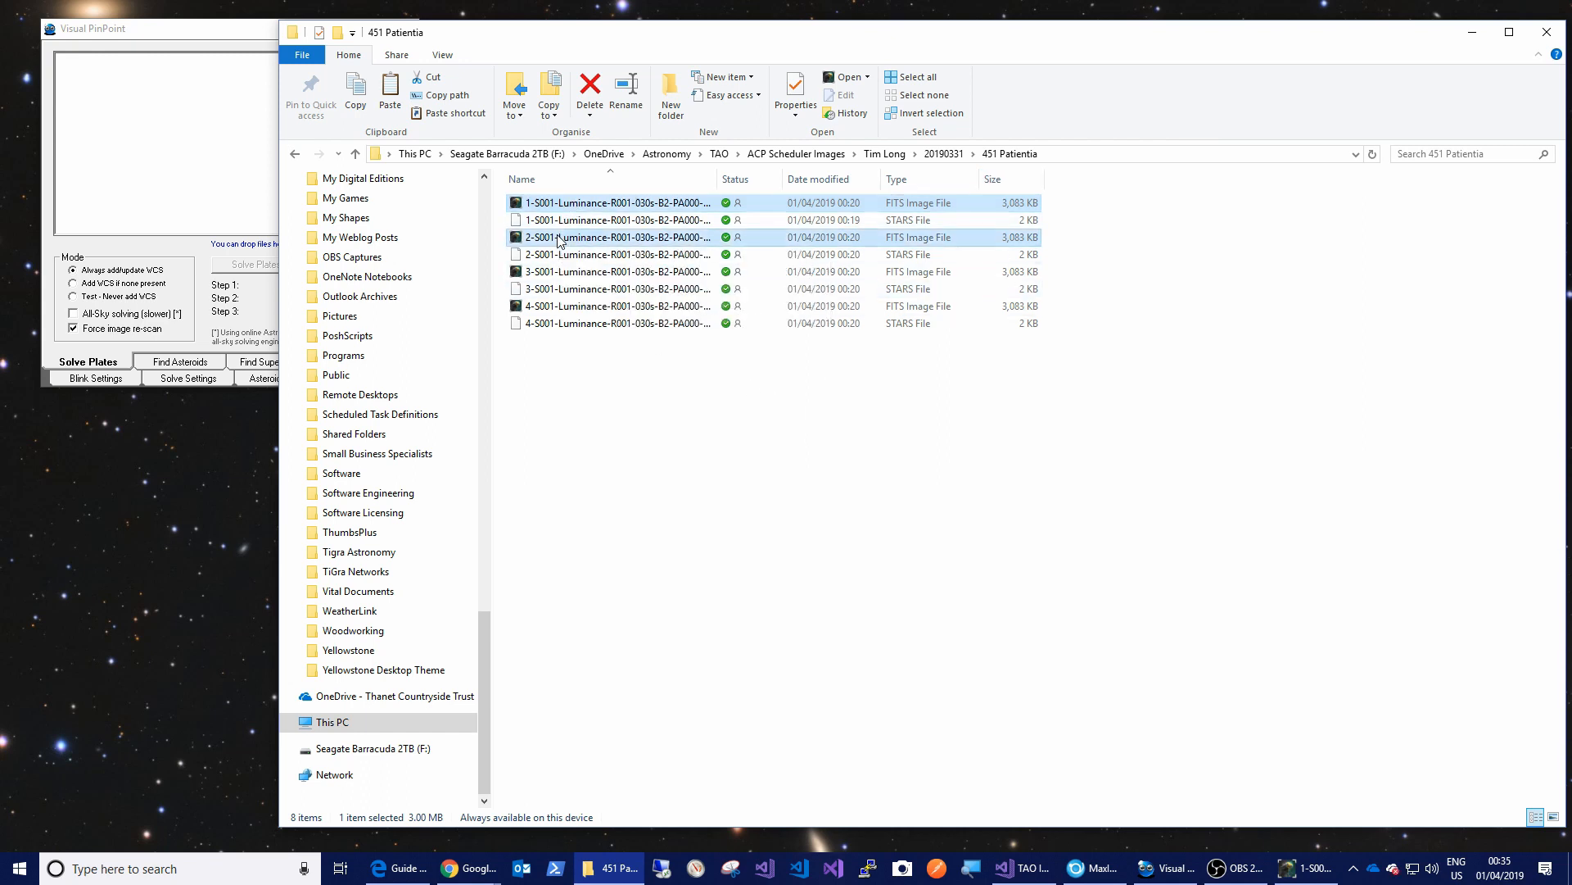
ctrl+click(560, 272)
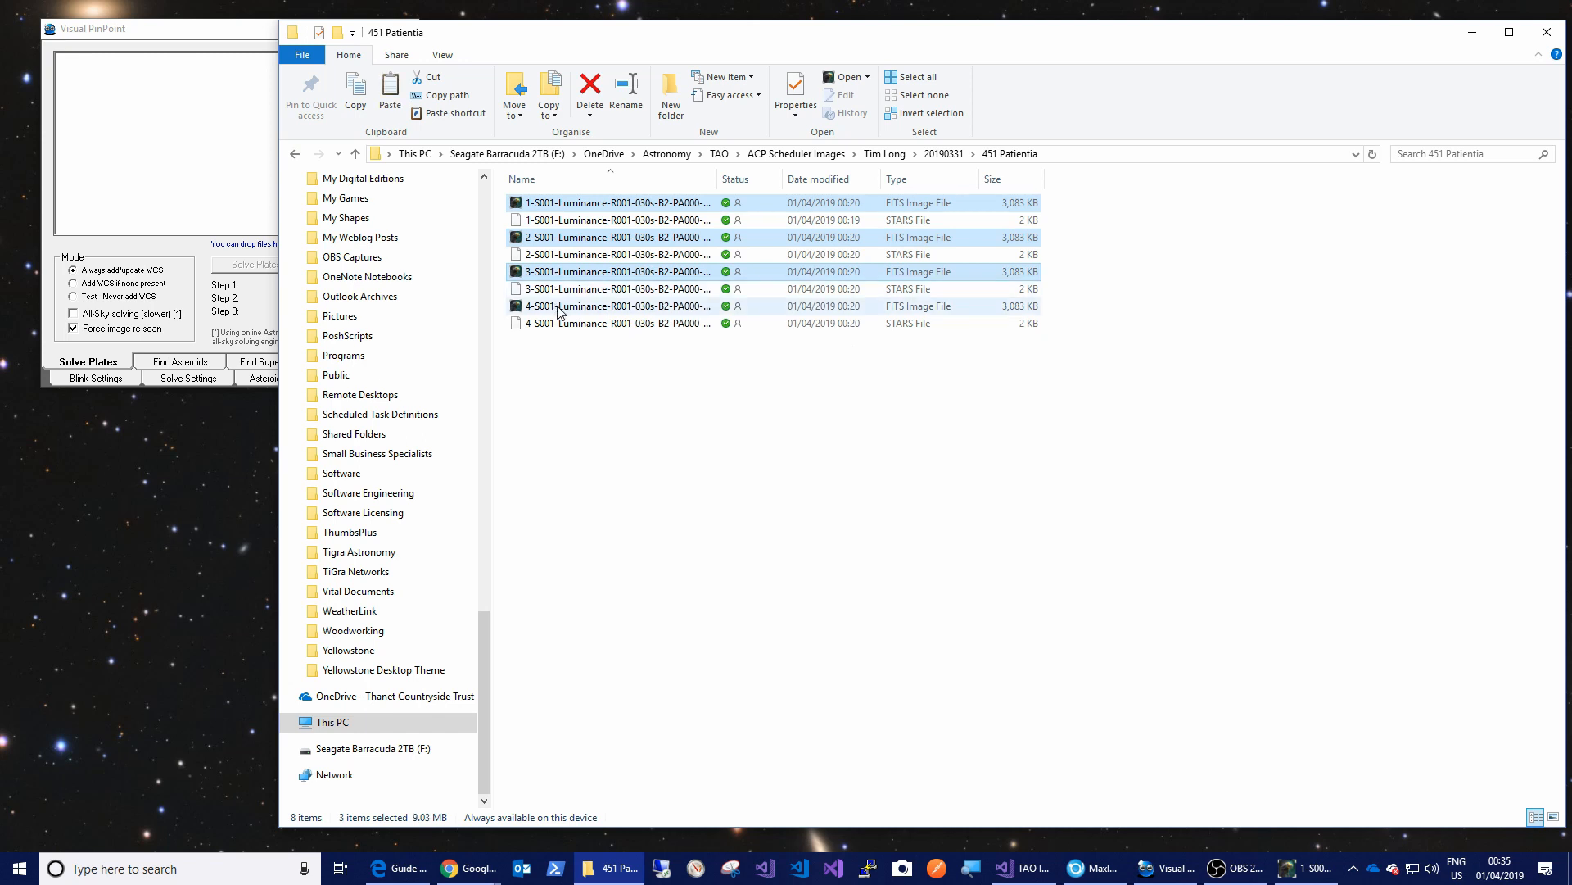
ctrl+click(559, 307)
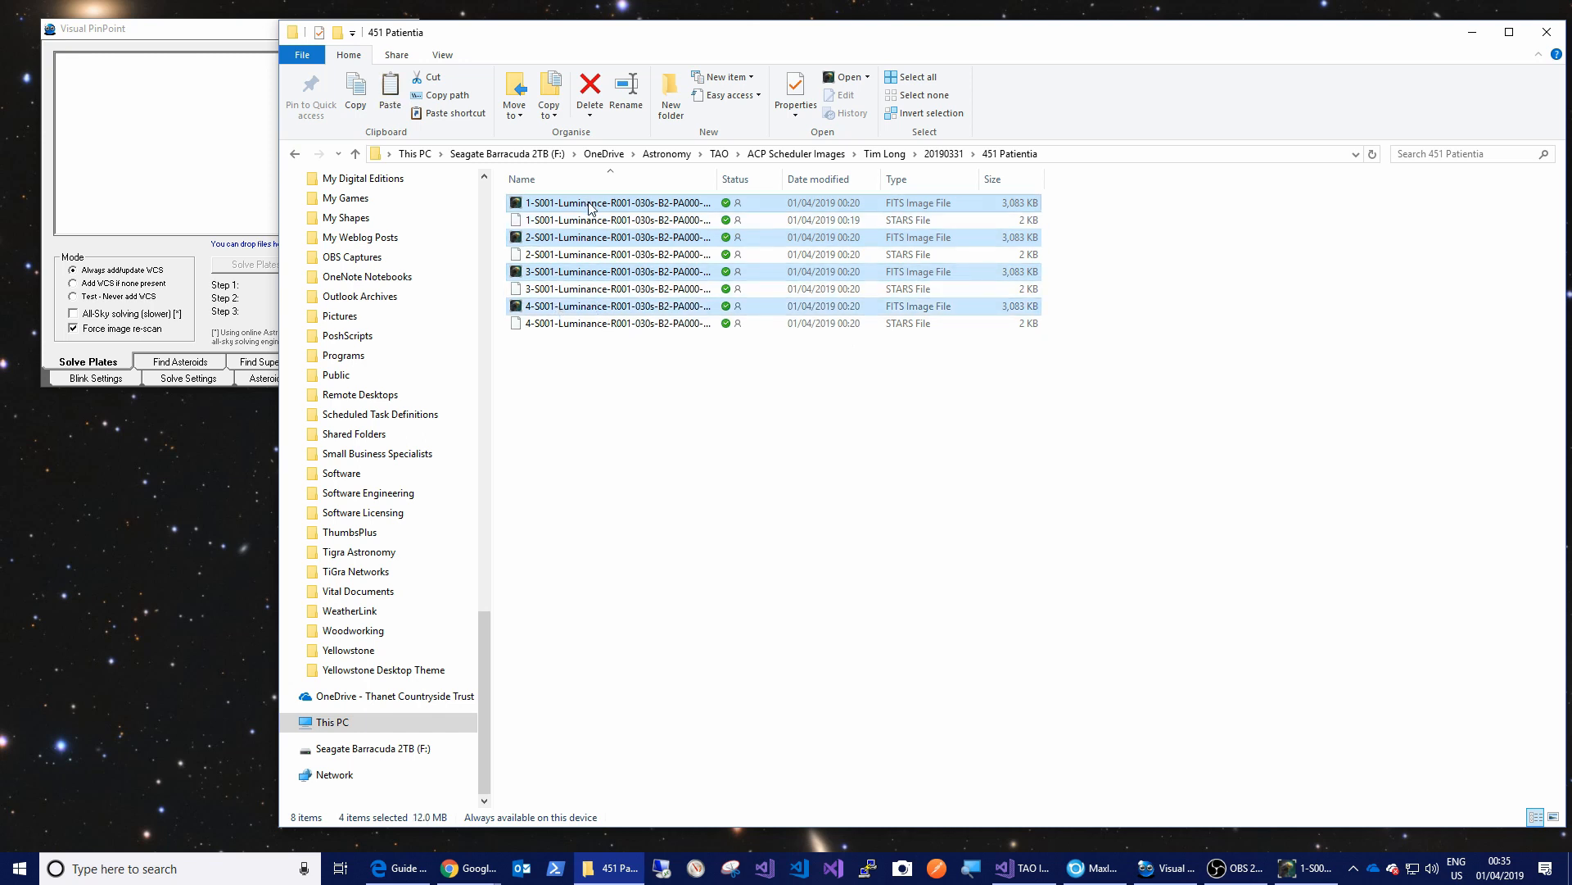
drag(589, 208, 181, 128)
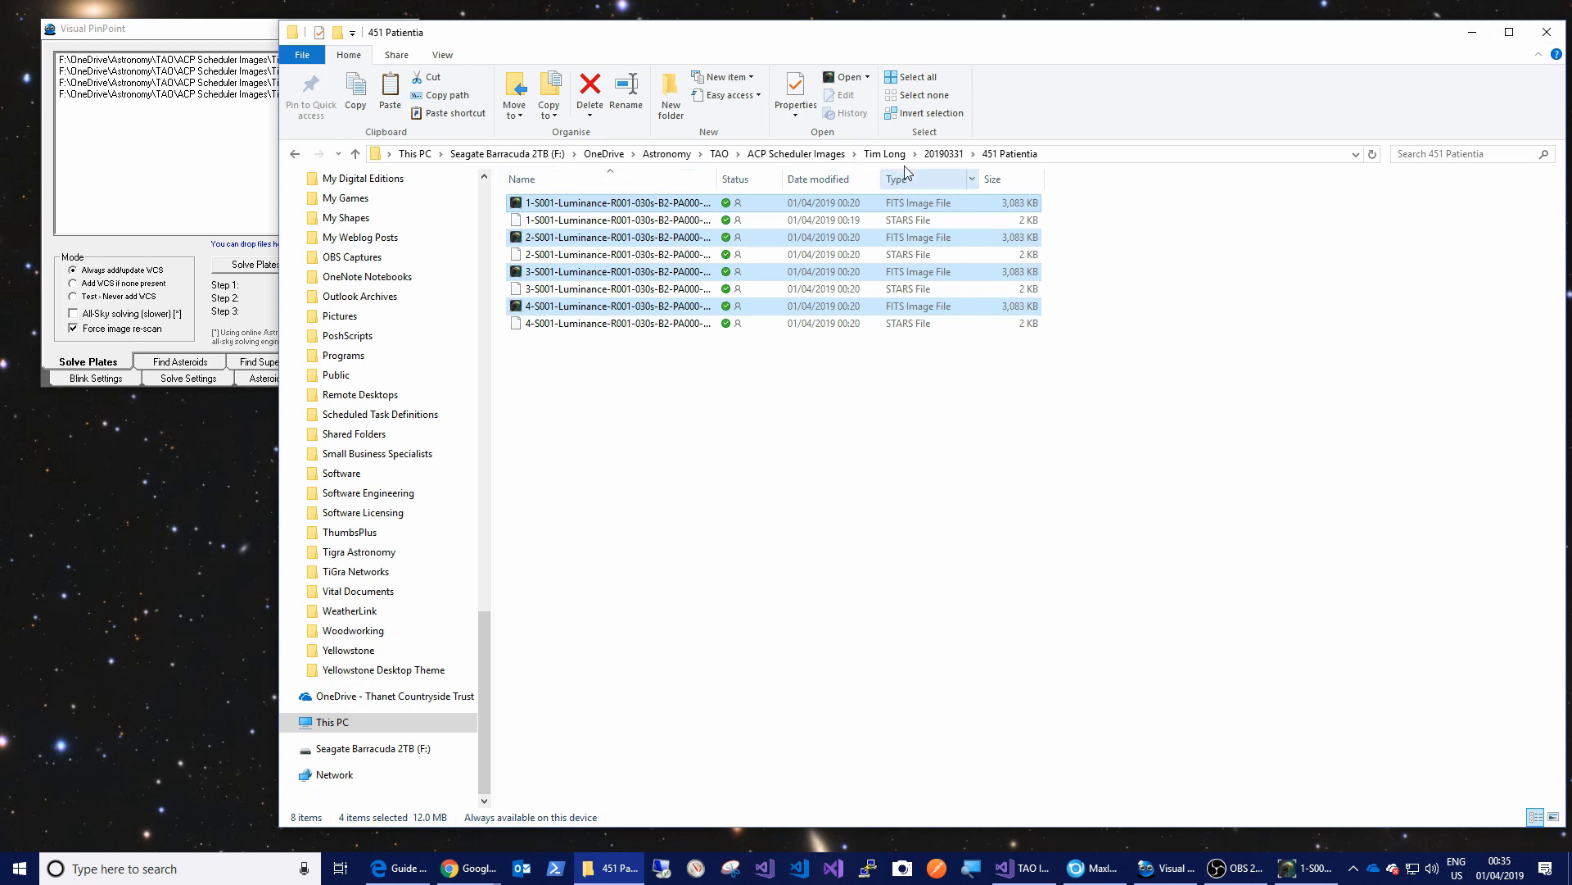
- Add the four 454 Mathesis FITS images, sorted by type, to the plate list
click(944, 154)
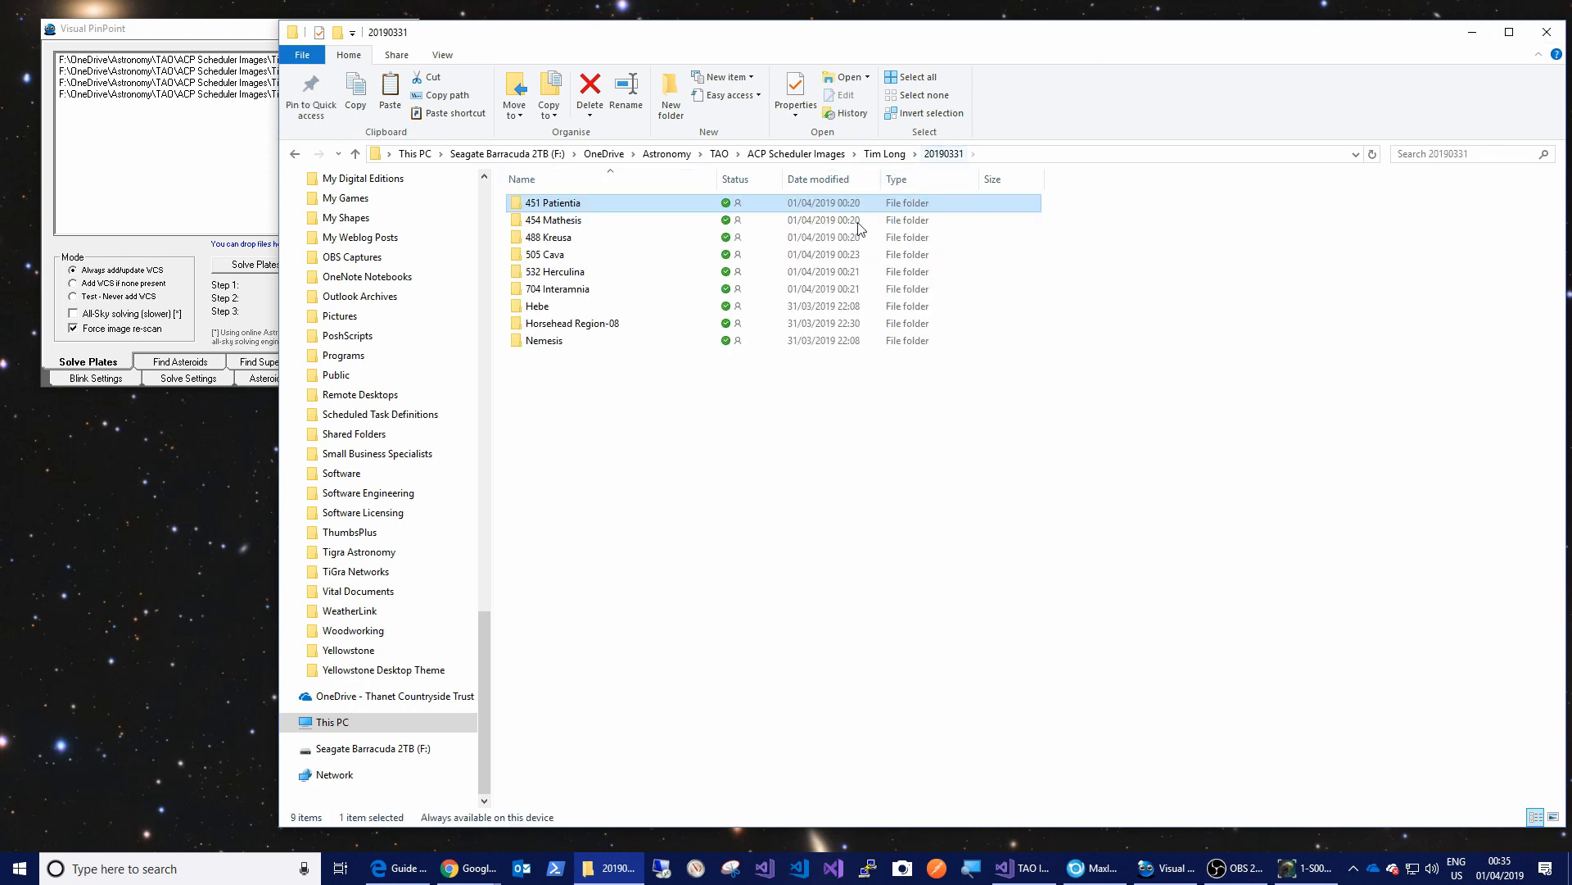
double_click(565, 222)
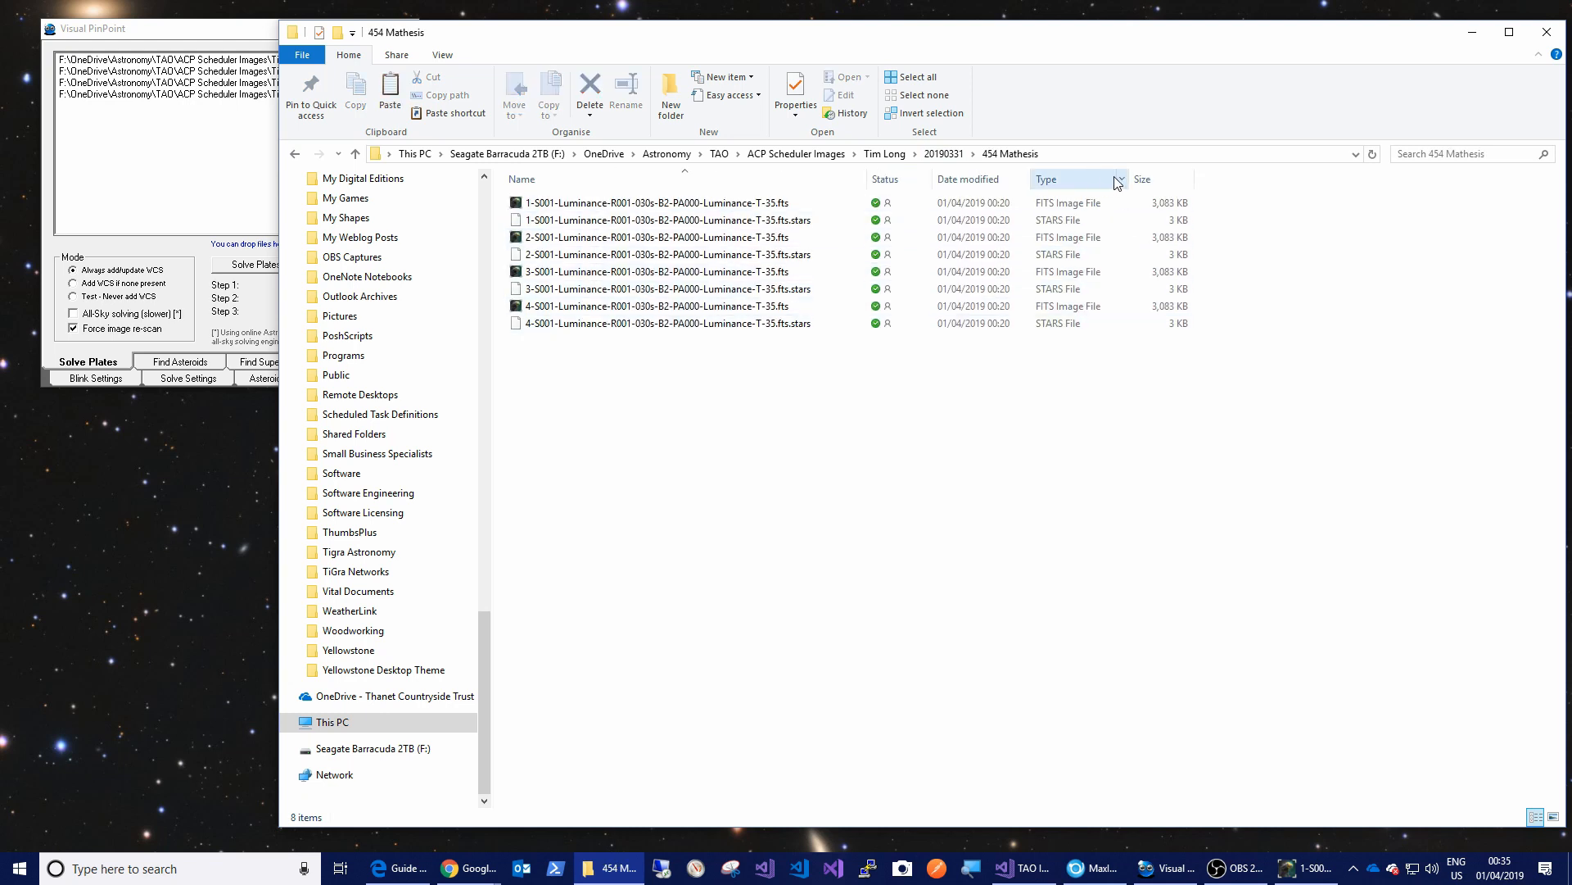
click(1072, 179)
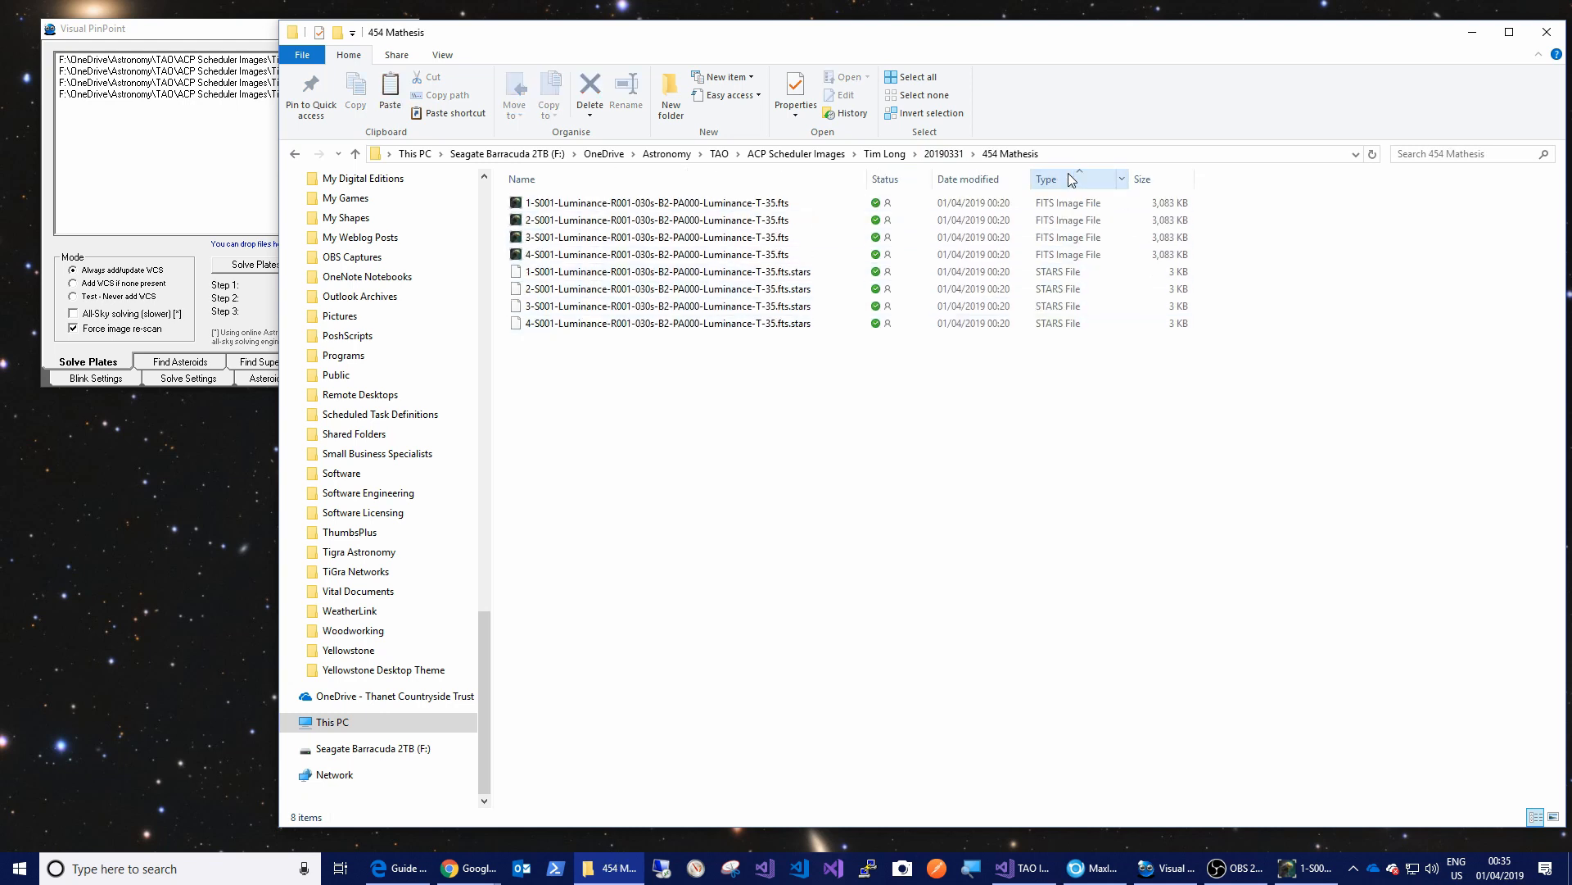
click(580, 203)
key(shift+Down)
key(shift+Down)
key(shift+Down)
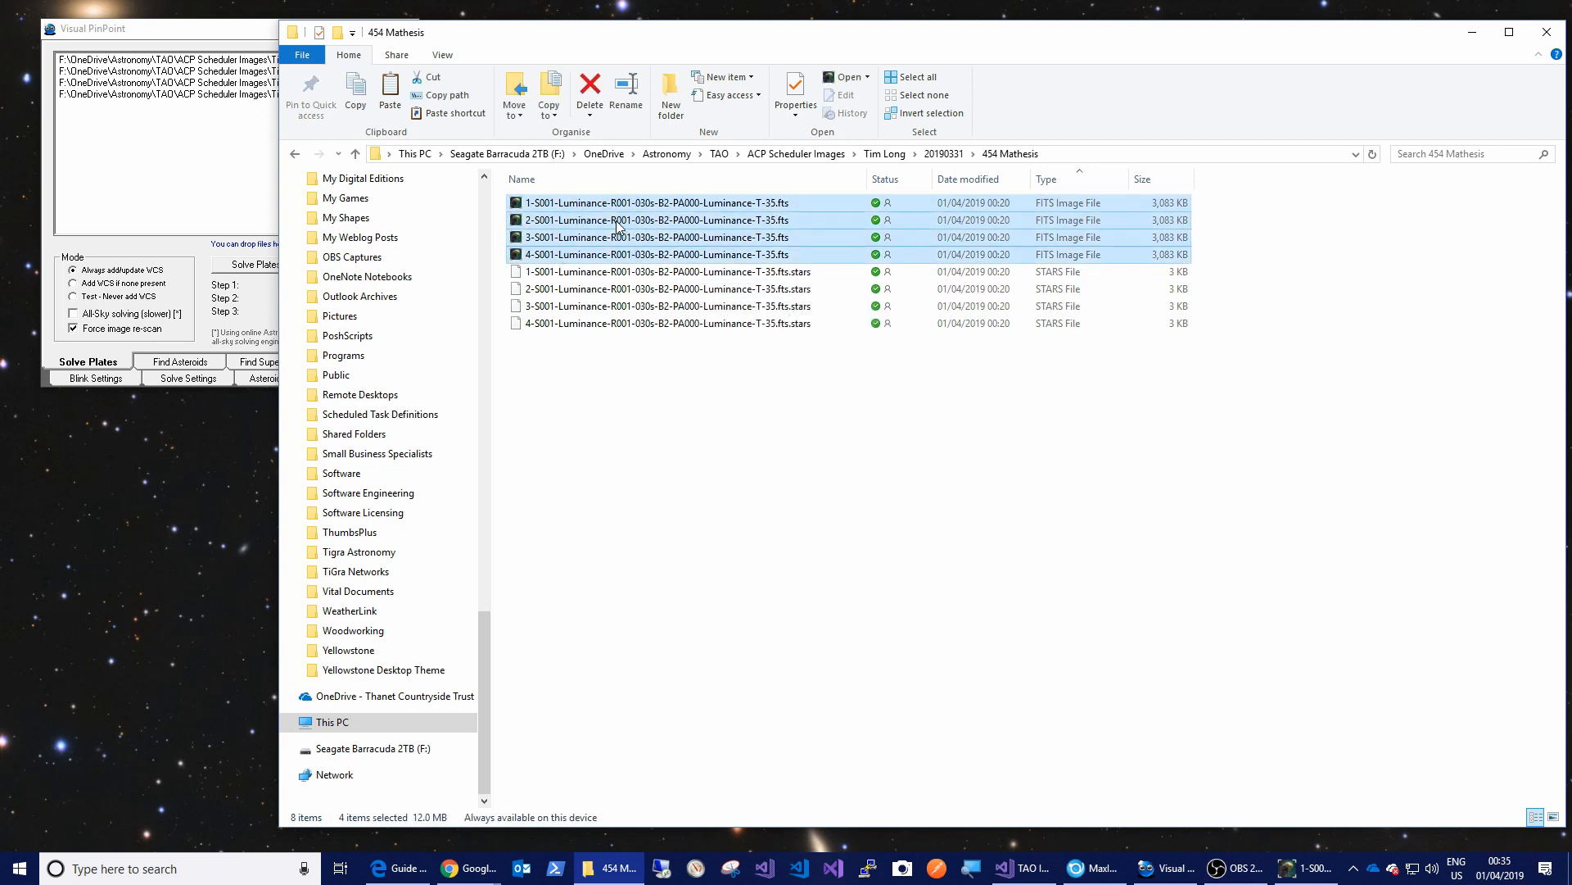
drag(590, 204, 185, 177)
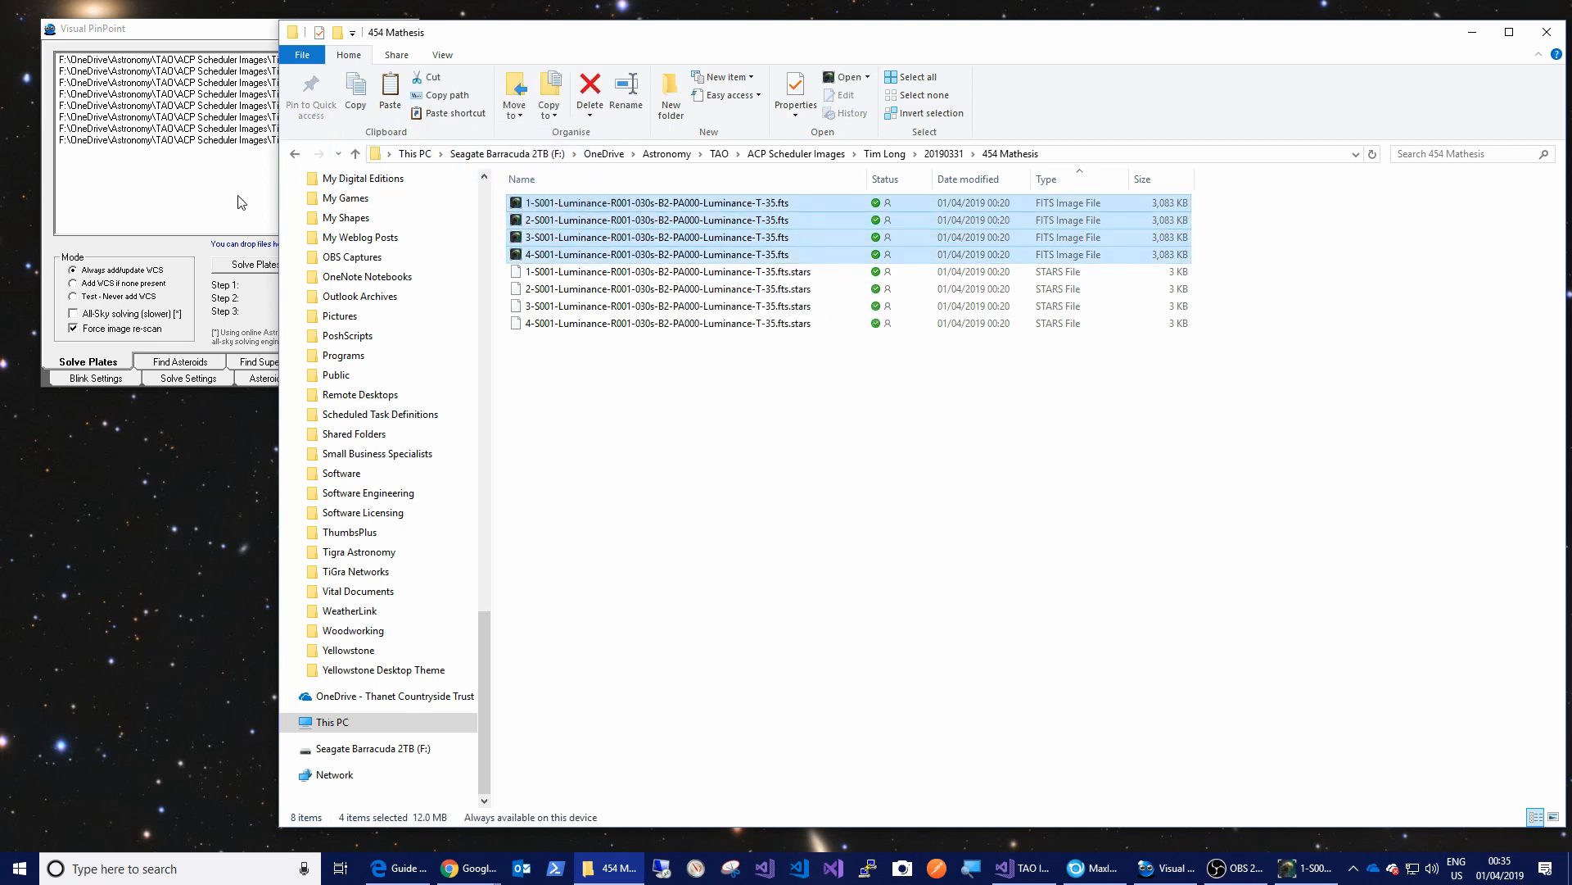
- Add the four 488 Kreusa FITS images to the plate list
click(942, 154)
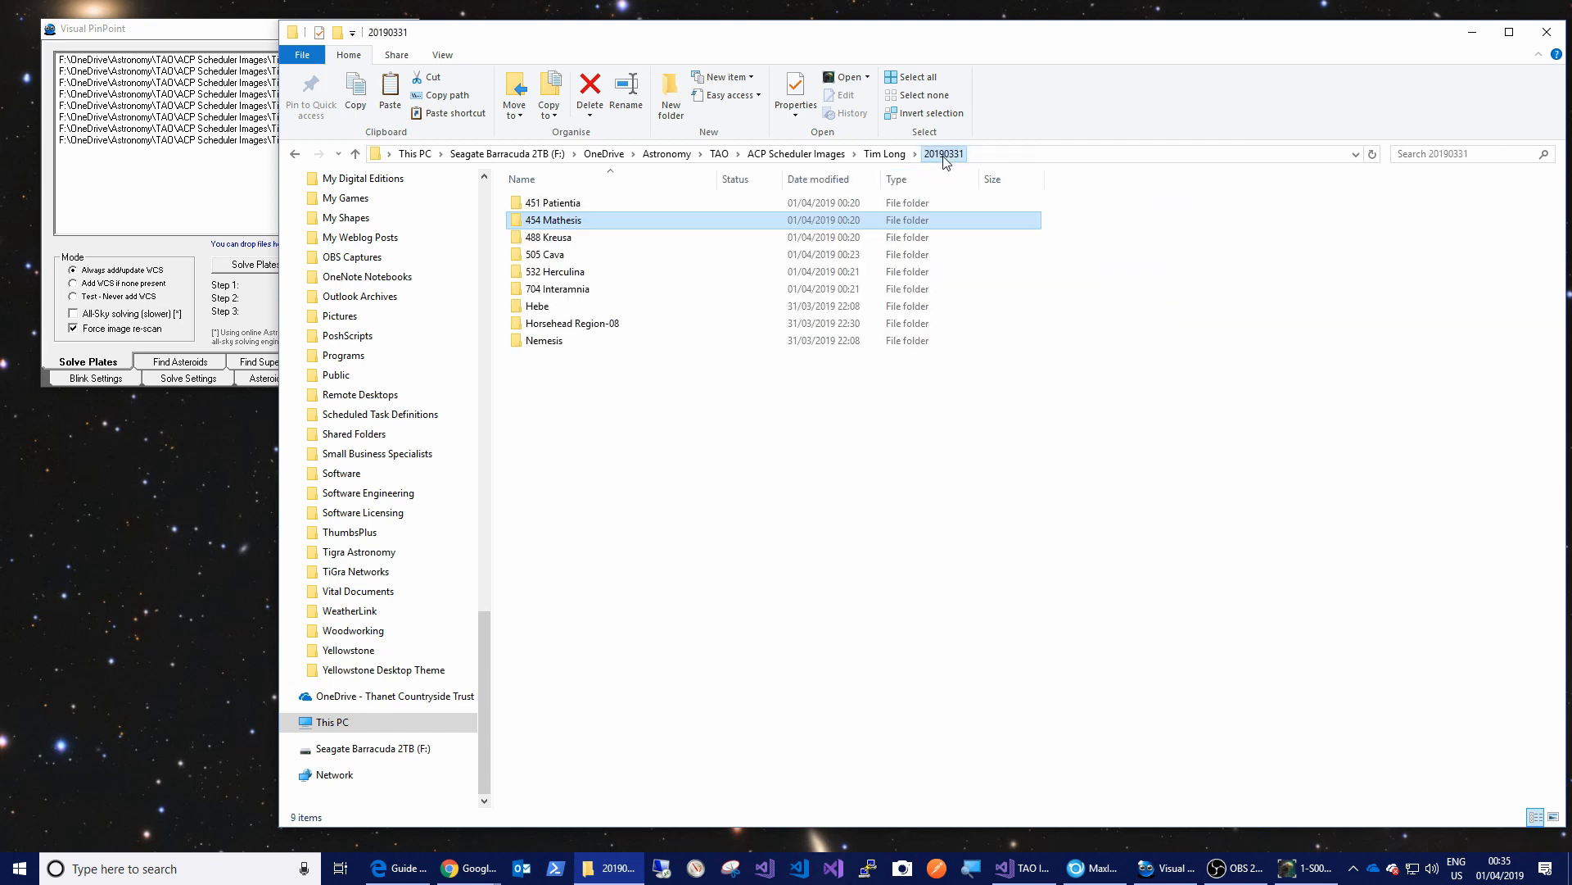
double_click(549, 237)
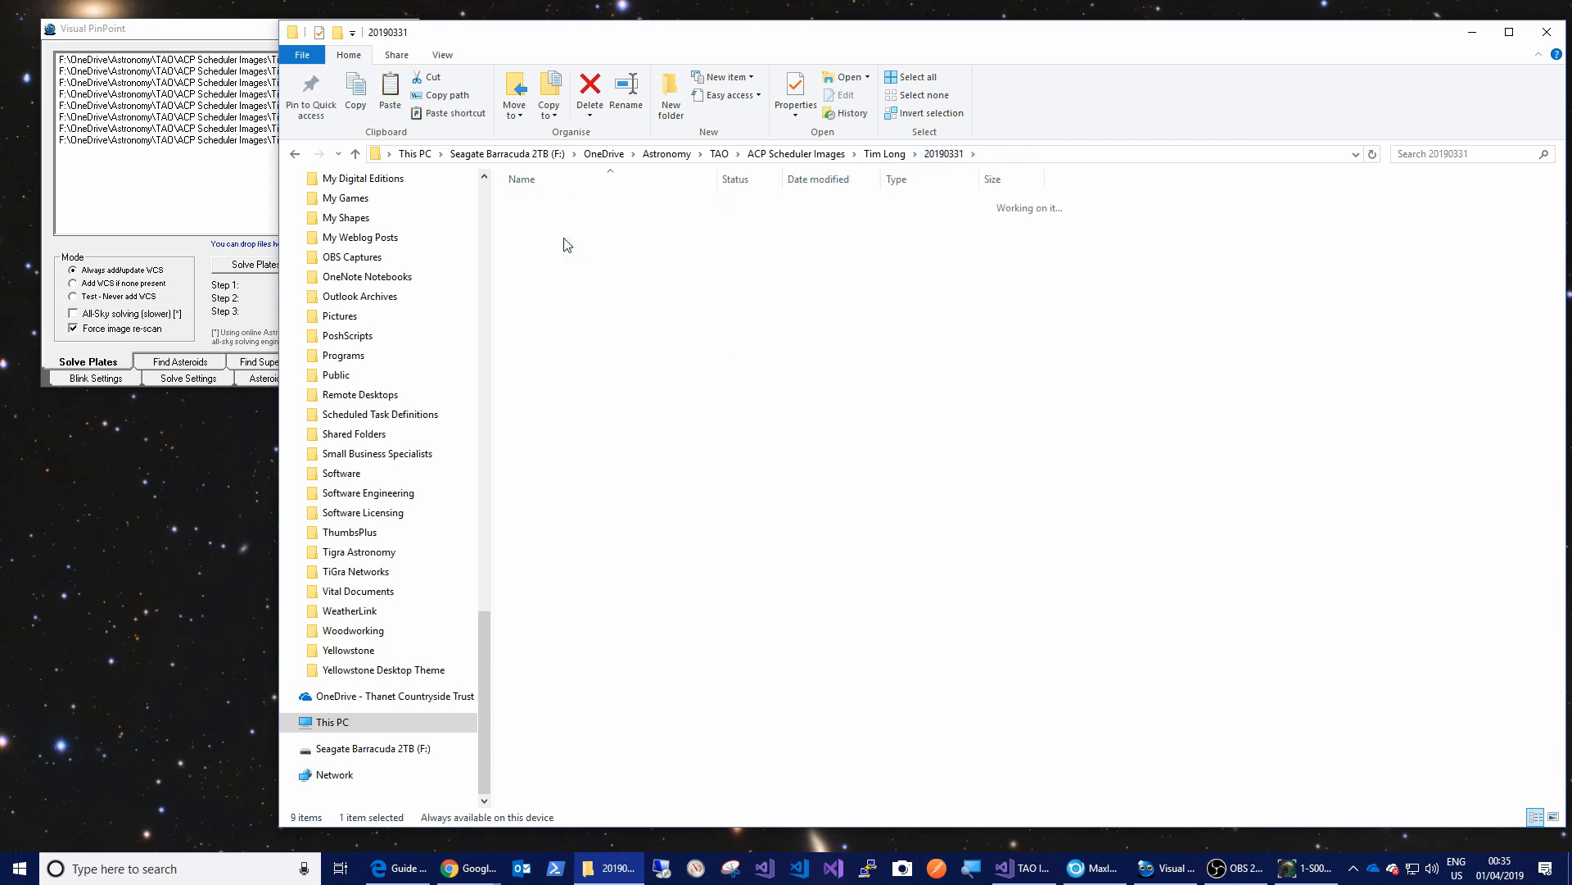
click(923, 179)
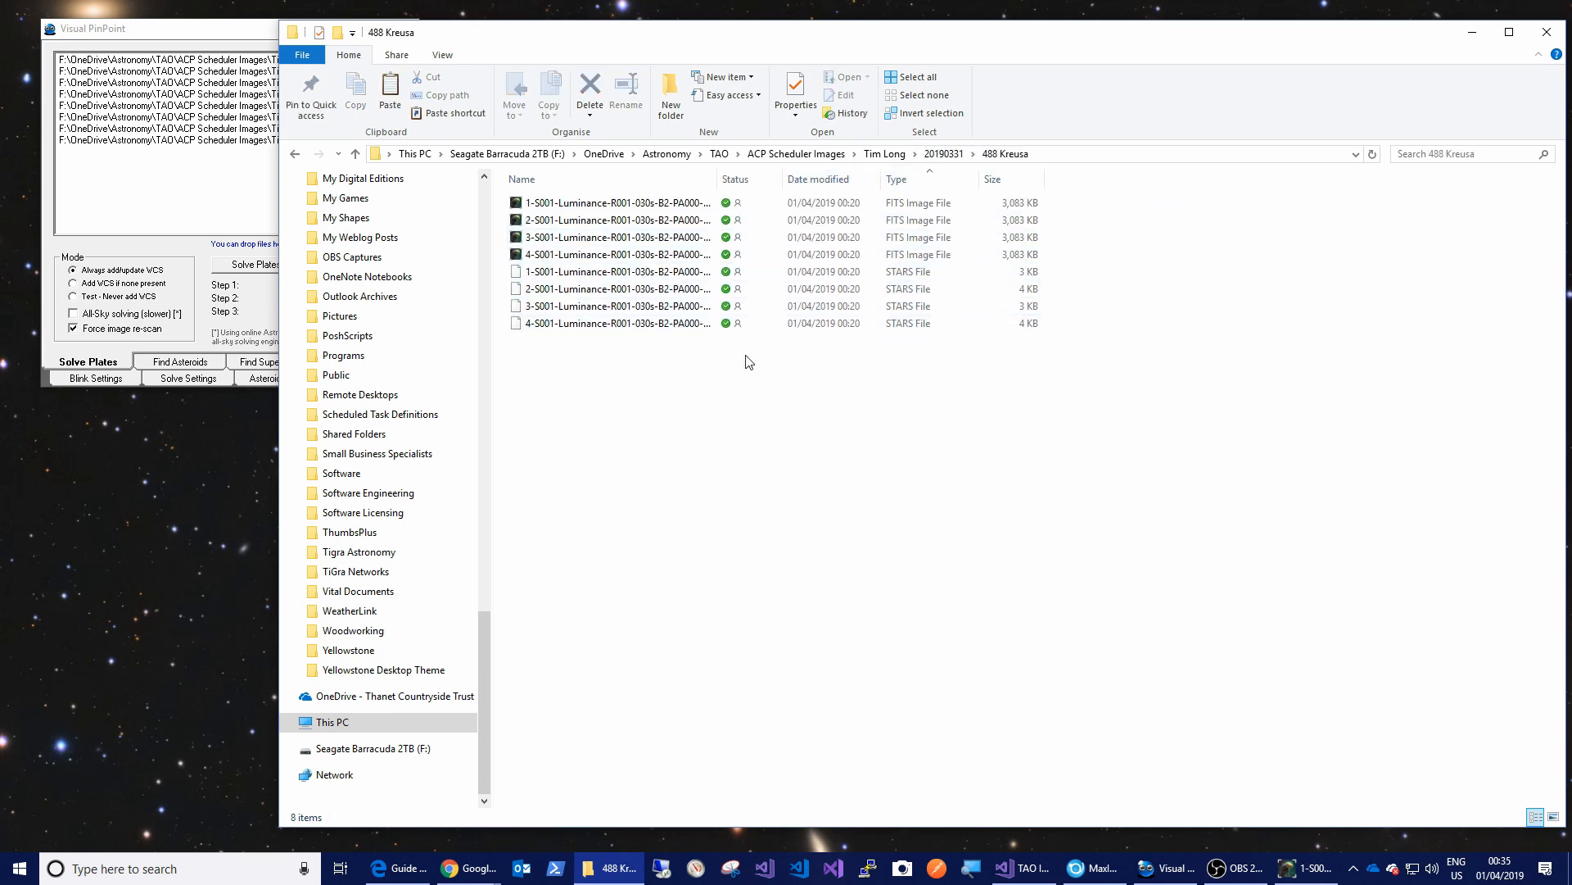
click(573, 204)
shift+click(541, 254)
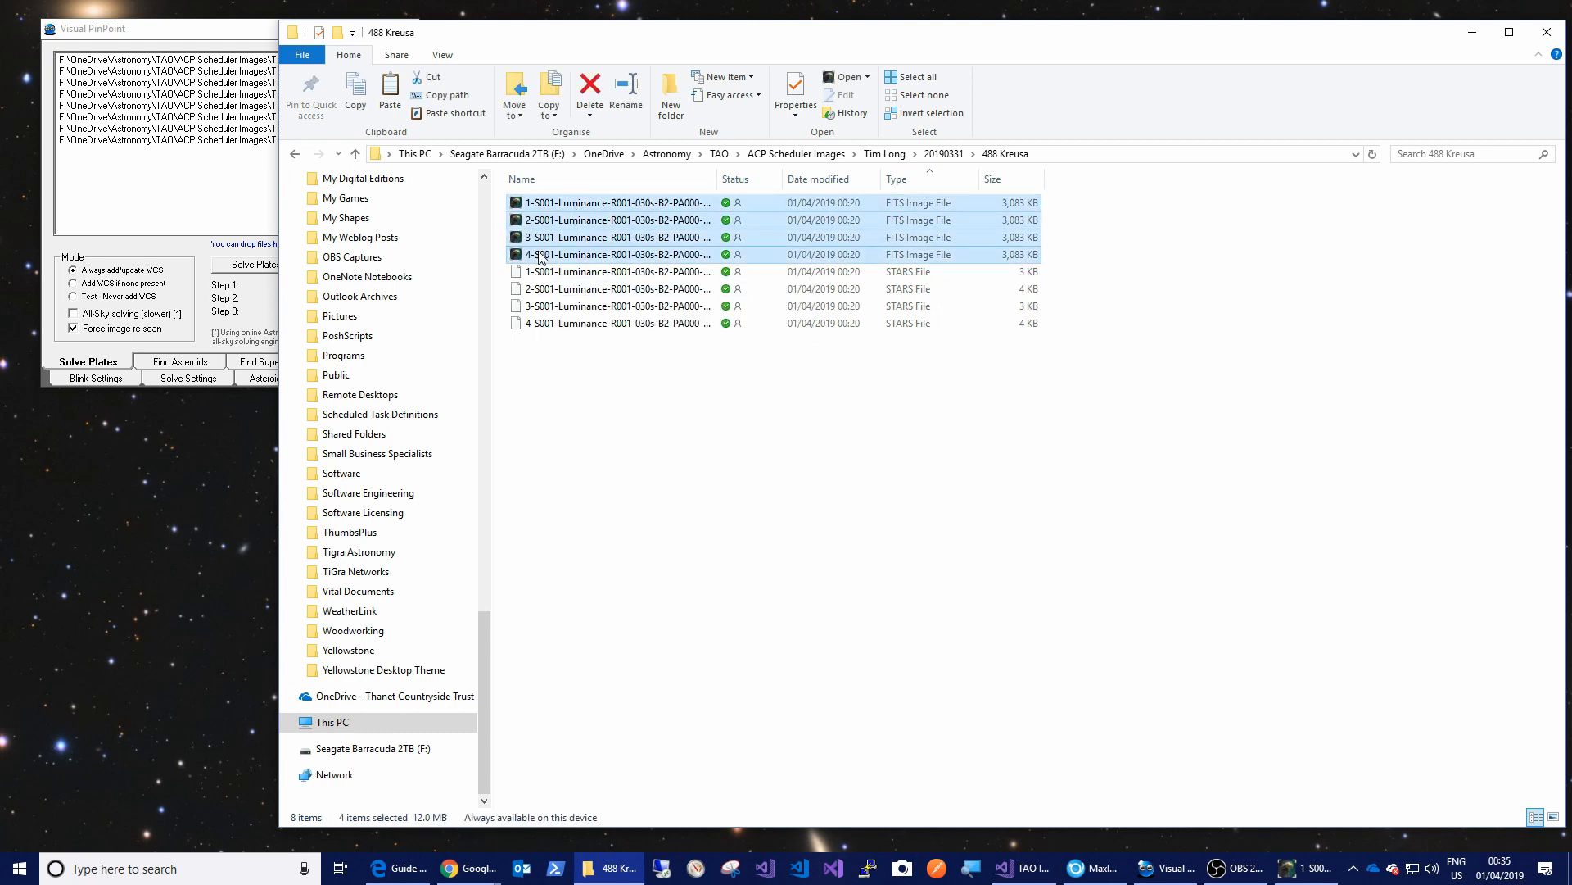
drag(557, 205, 246, 200)
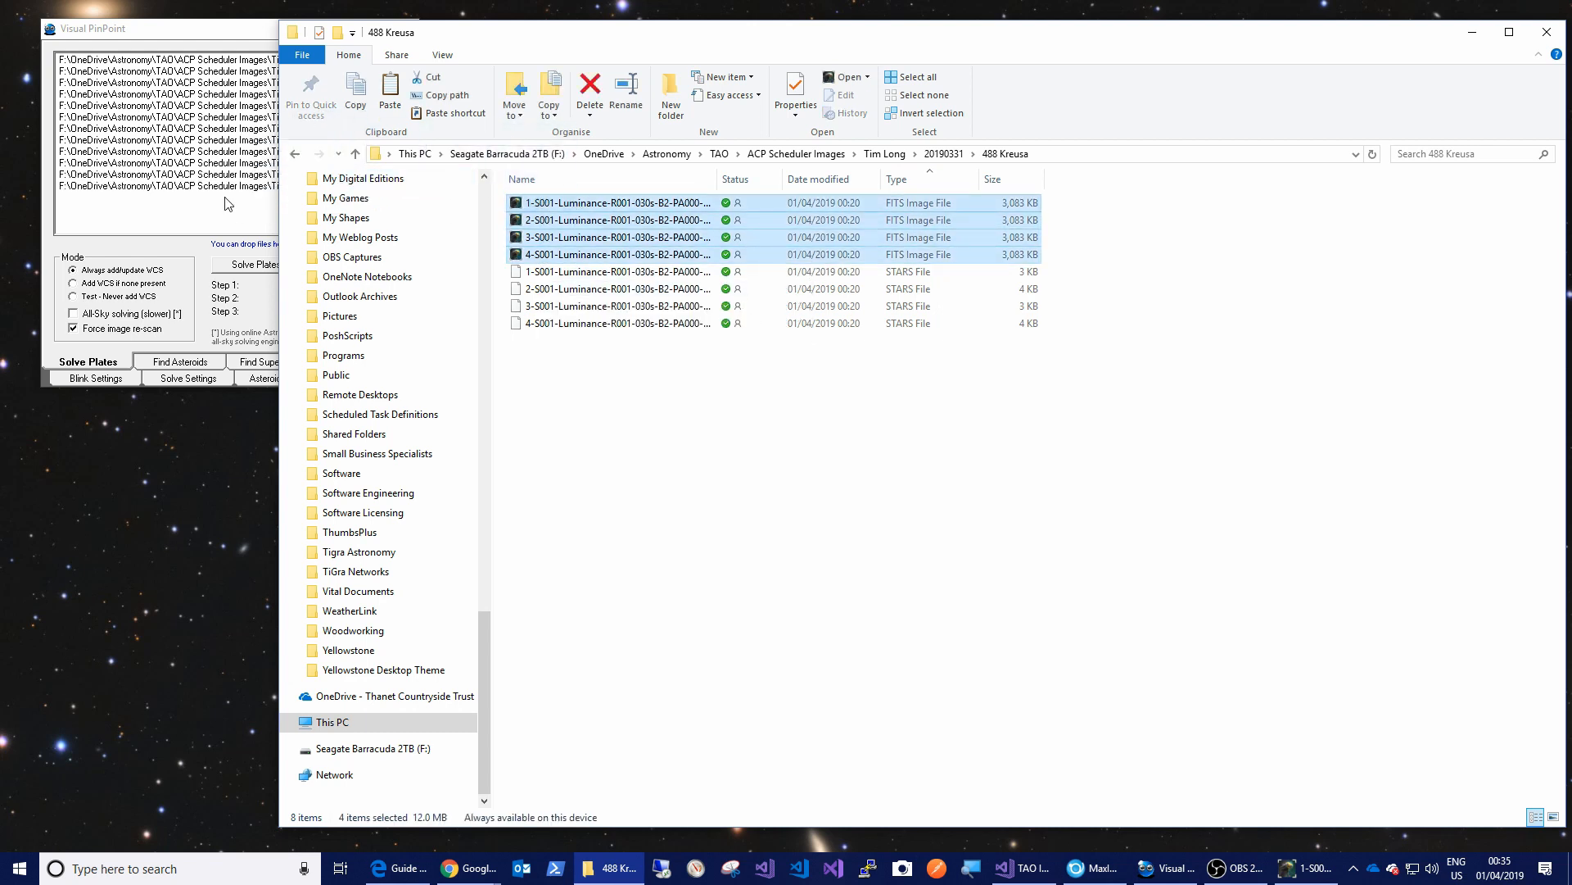
- Add the three 505 Cava FITS images to the plate list
click(948, 154)
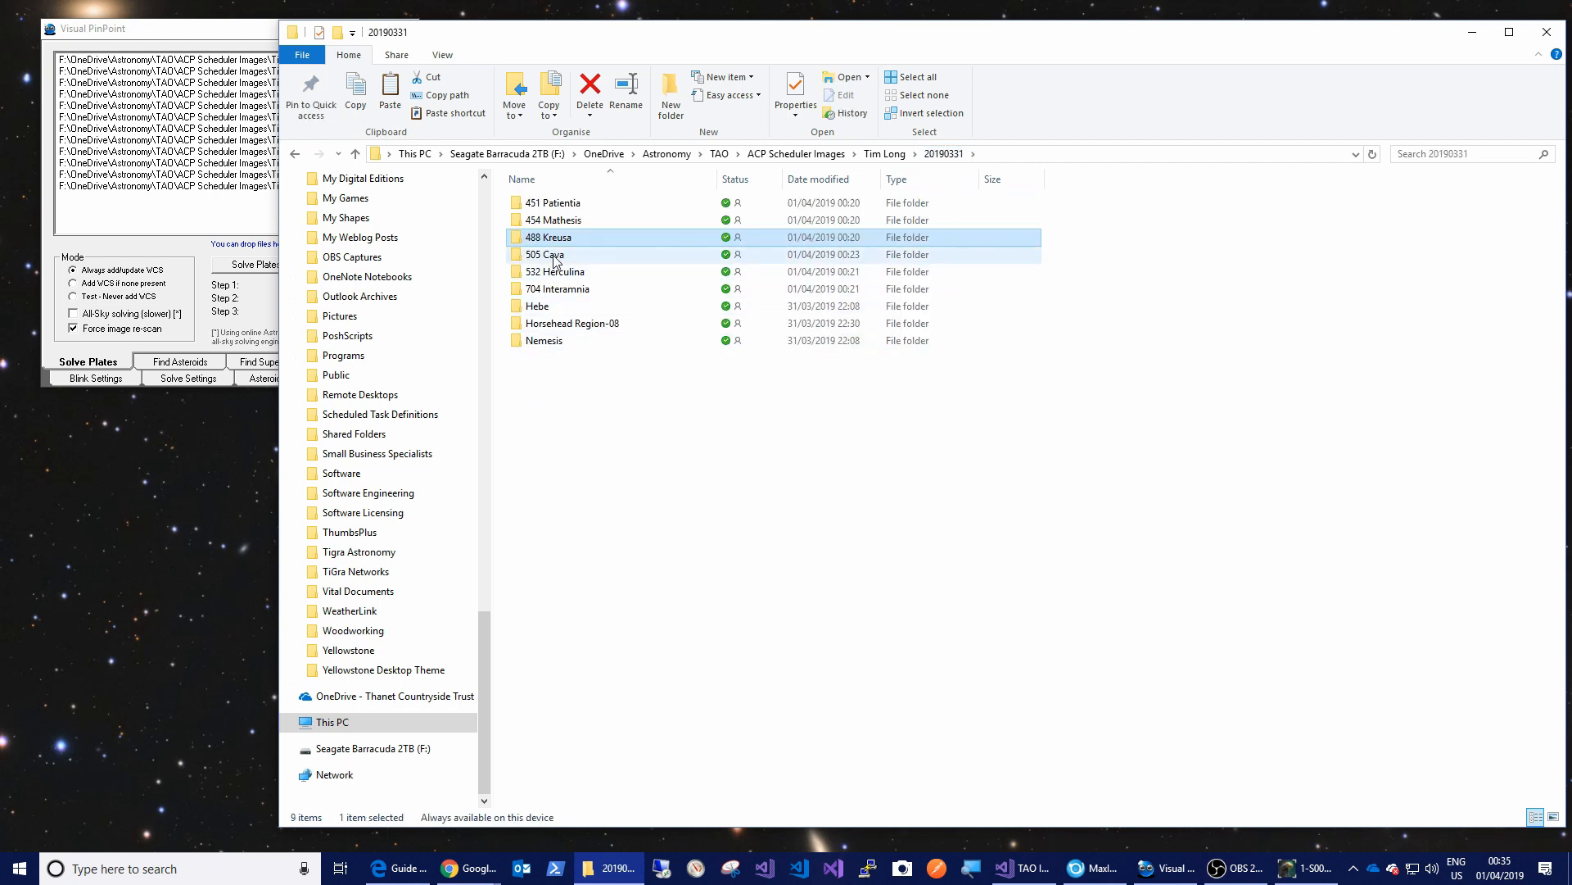
double_click(555, 255)
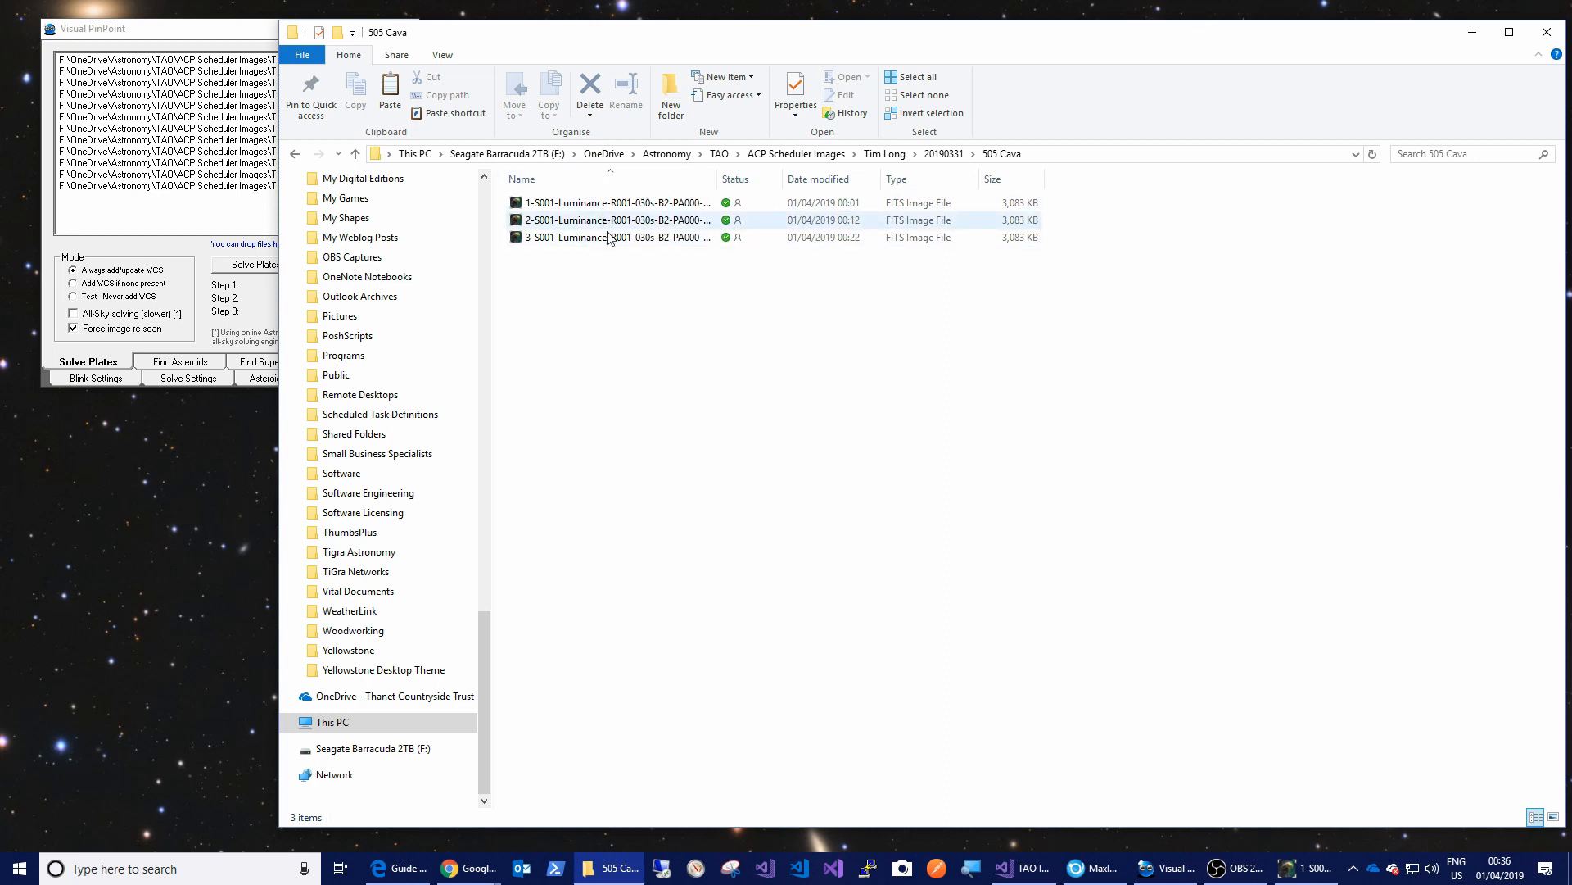
drag(667, 311, 609, 237)
drag(604, 217, 204, 215)
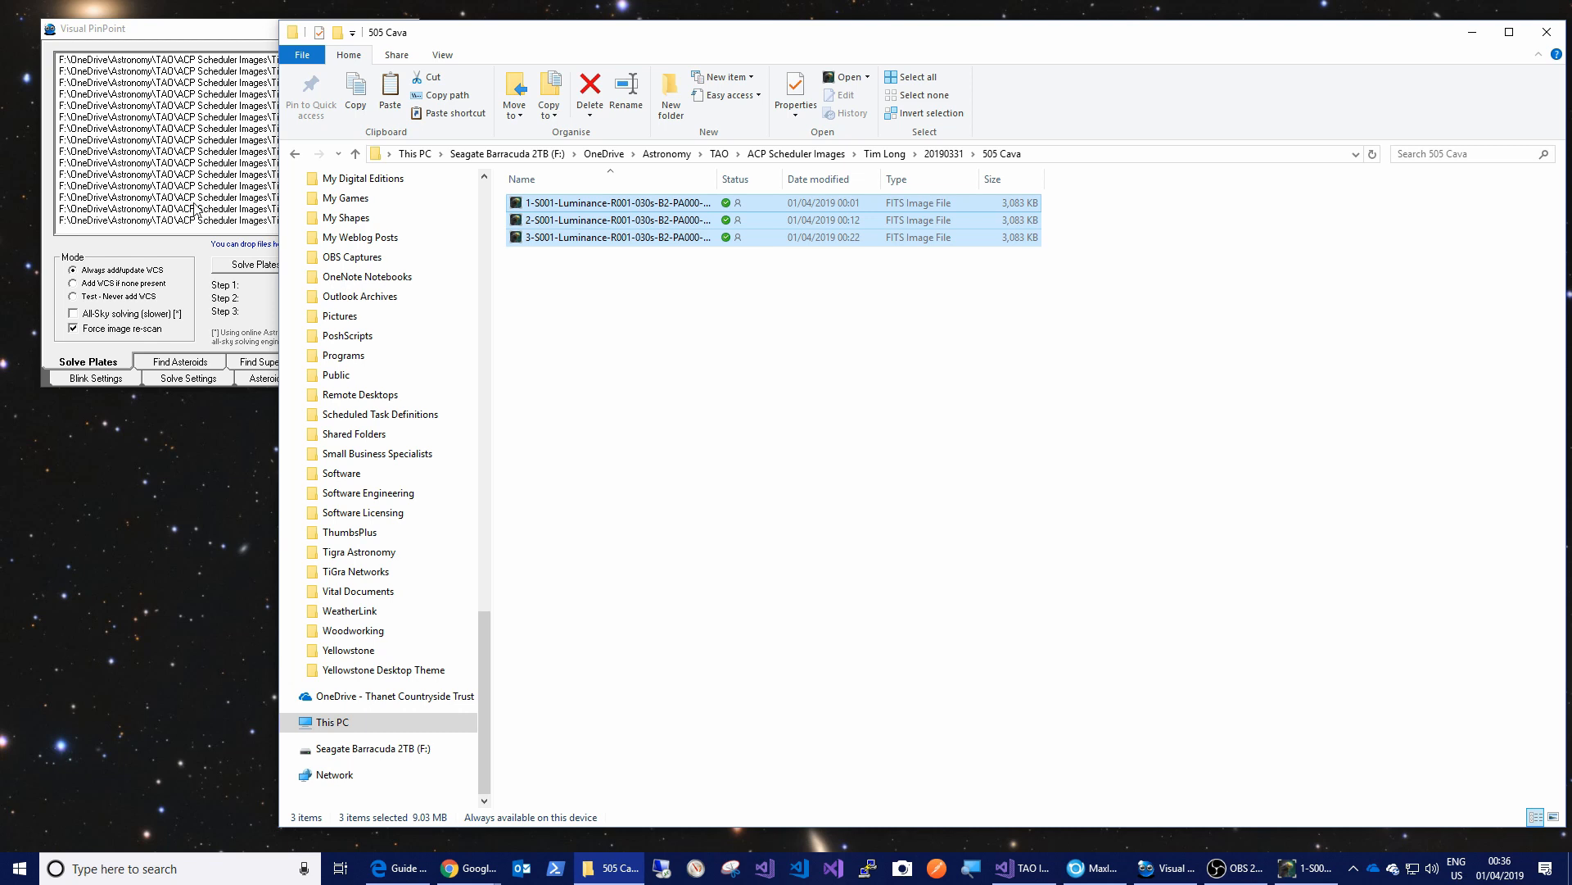
- Add the four 532 Herculina FITS images to the plate list
click(946, 154)
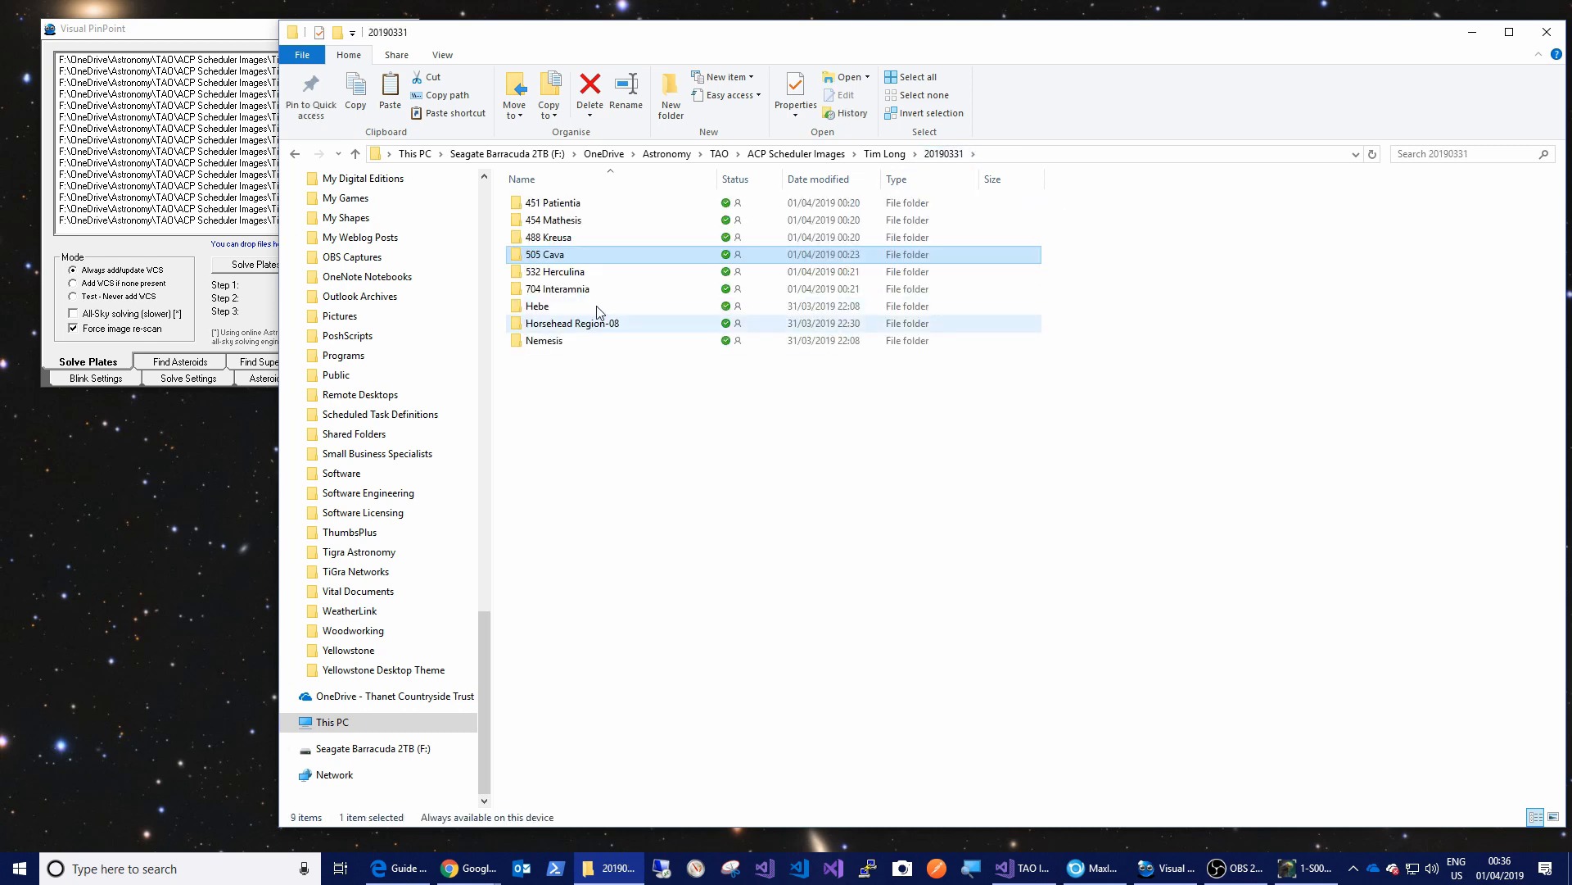
double_click(557, 273)
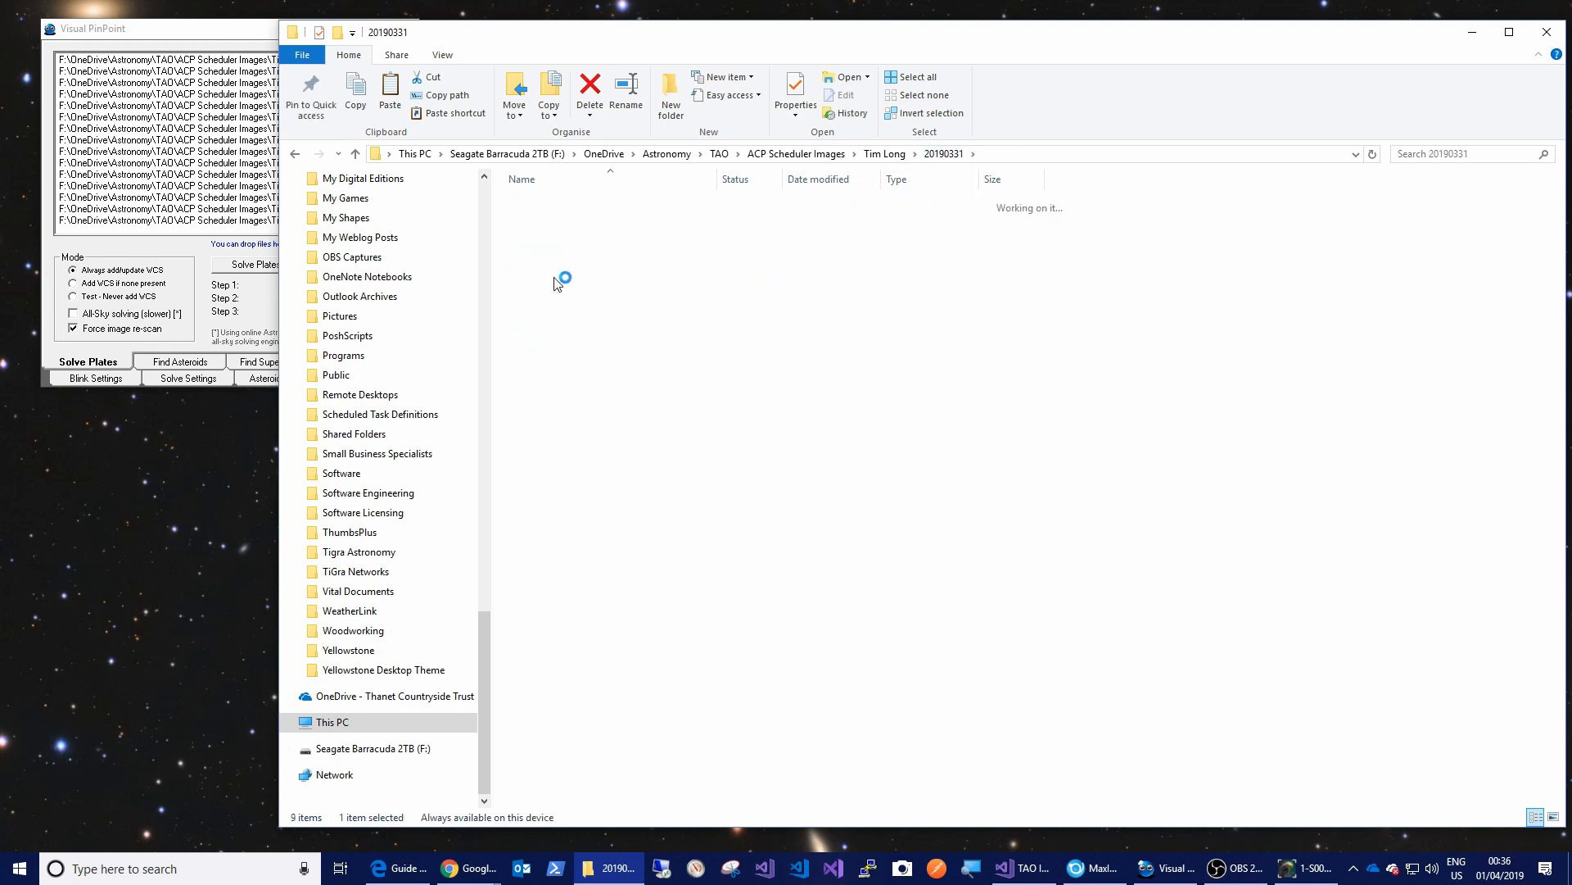
click(901, 180)
click(533, 203)
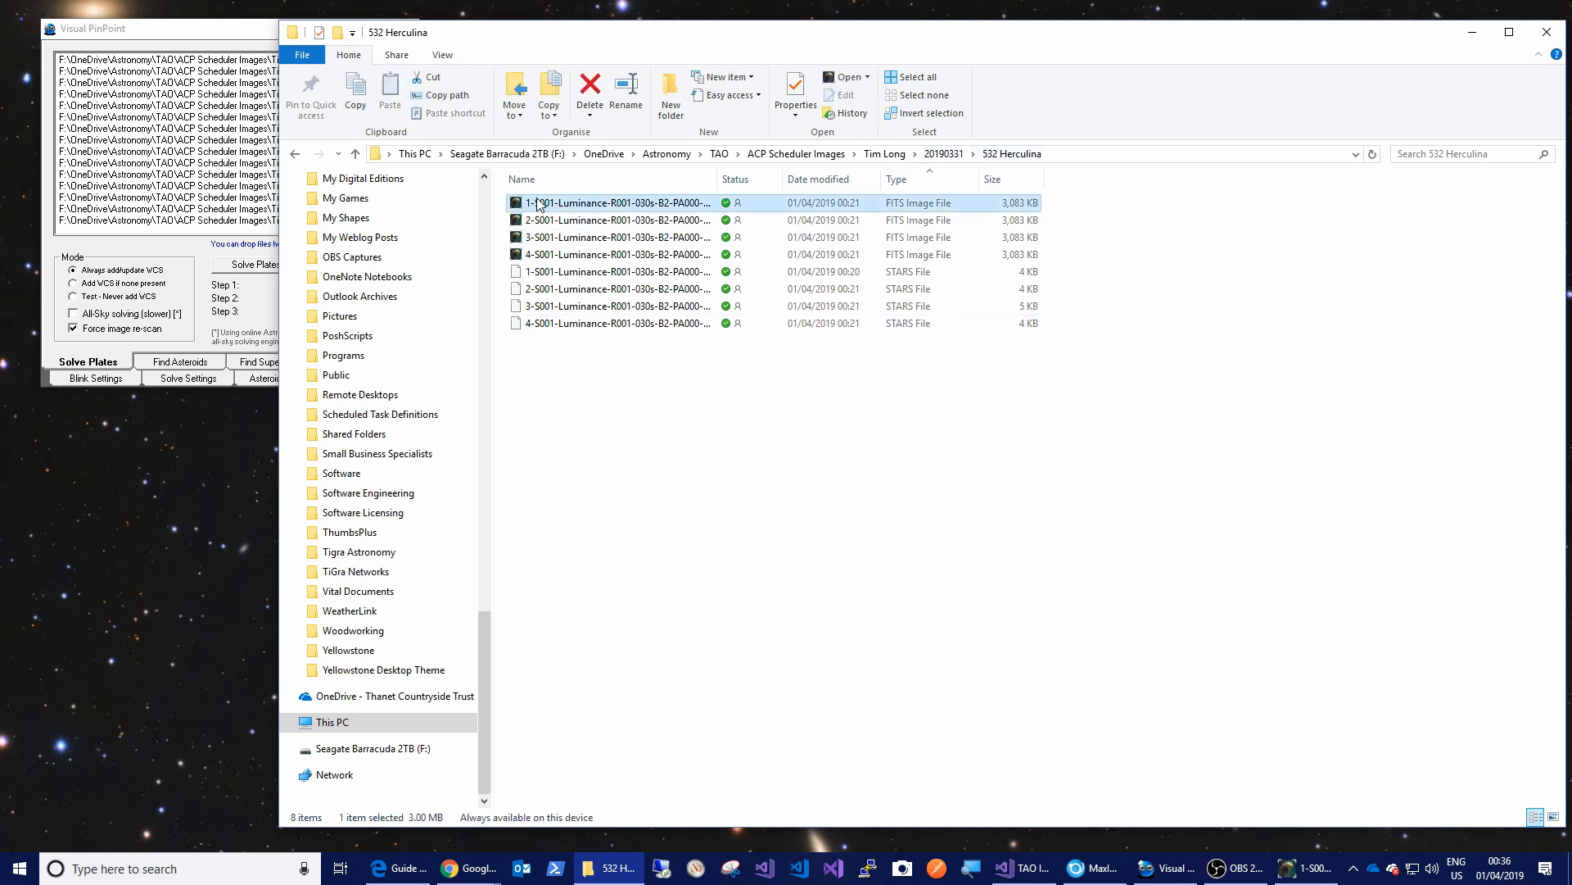
shift+click(539, 255)
drag(552, 221, 245, 200)
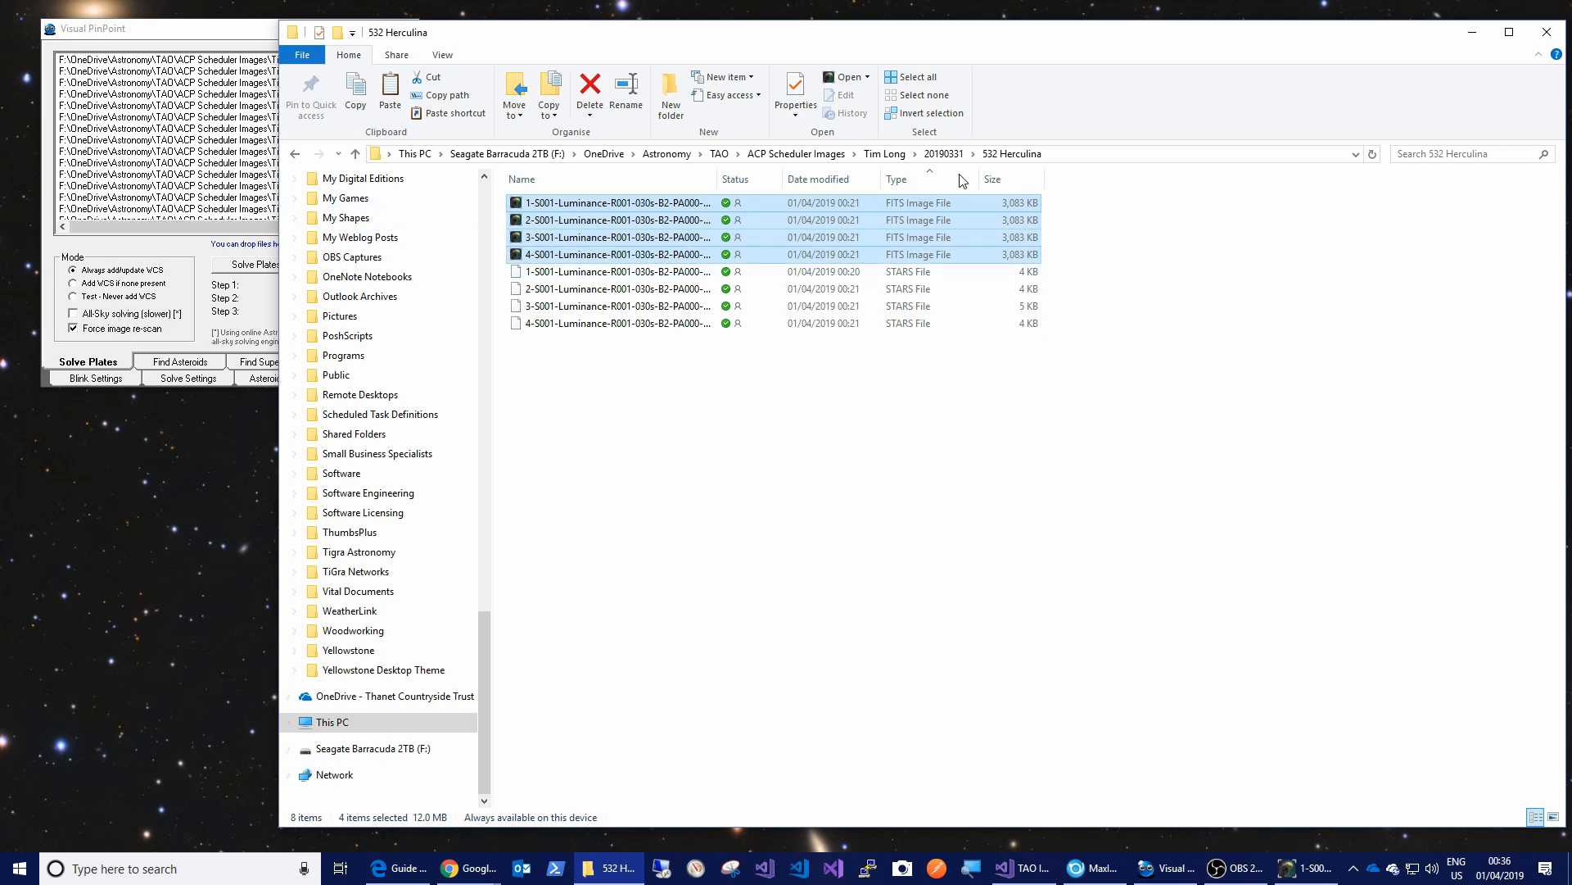
- Add the four 704 Interamnia FITS images to the plate list and close Explorer
click(943, 154)
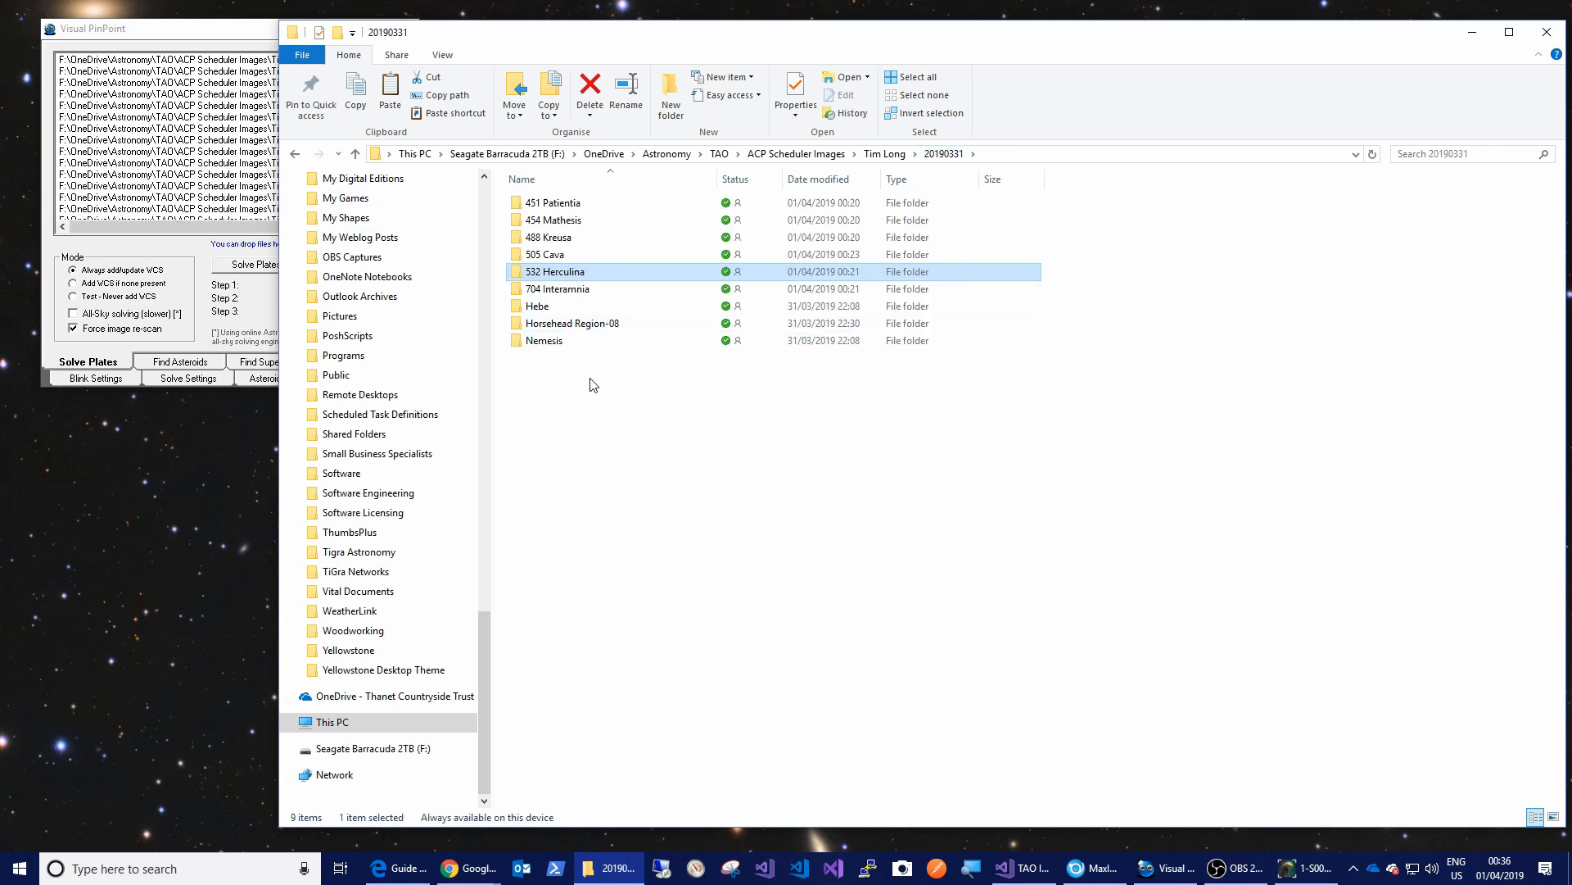
double_click(560, 289)
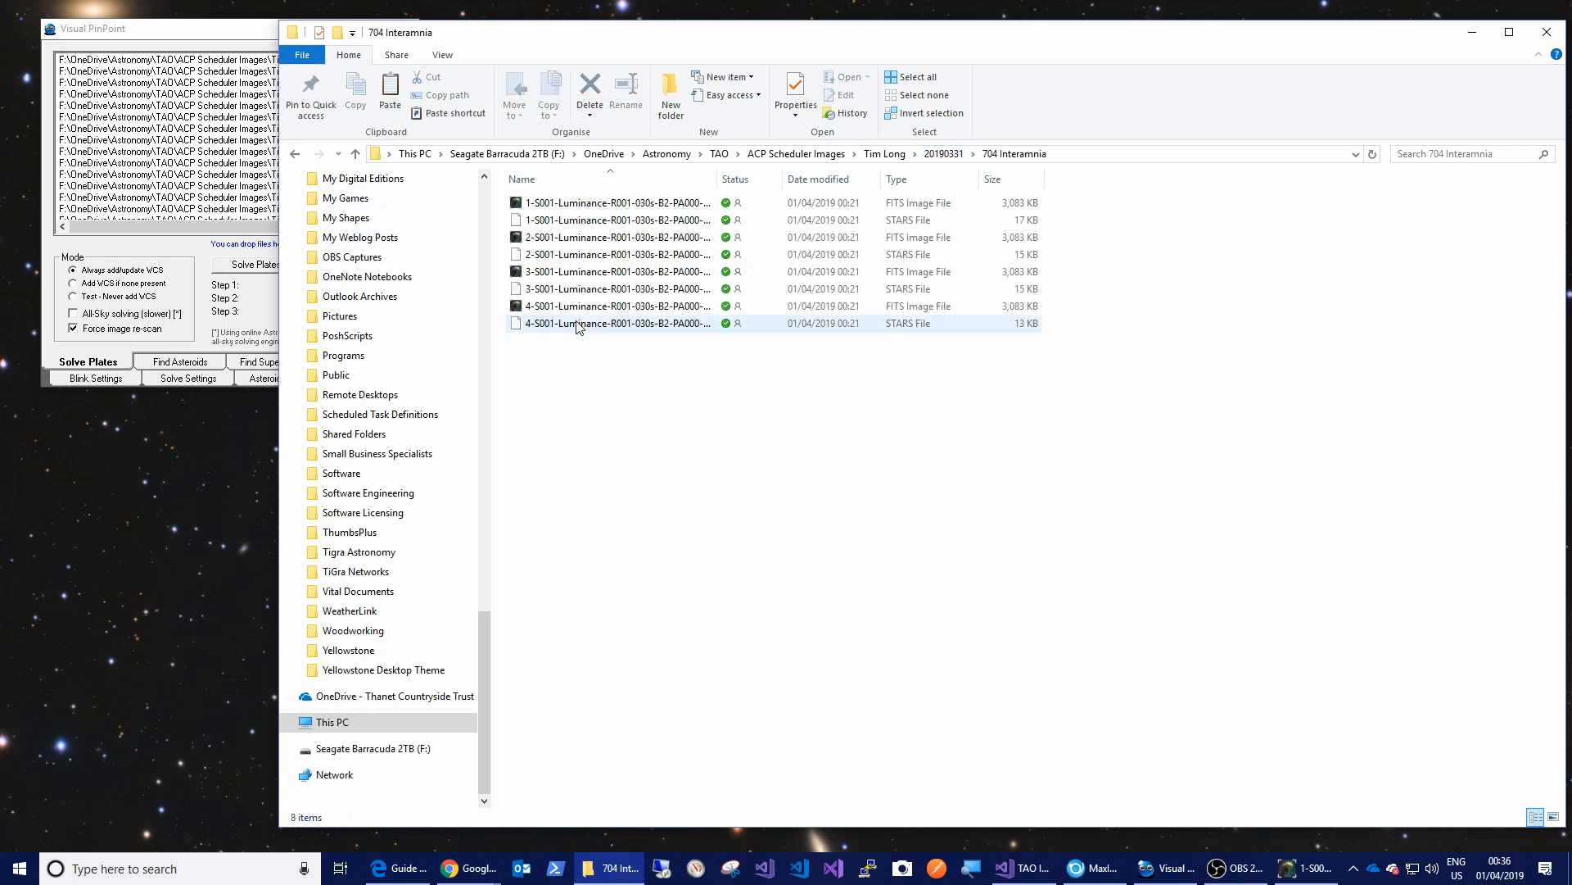
click(925, 179)
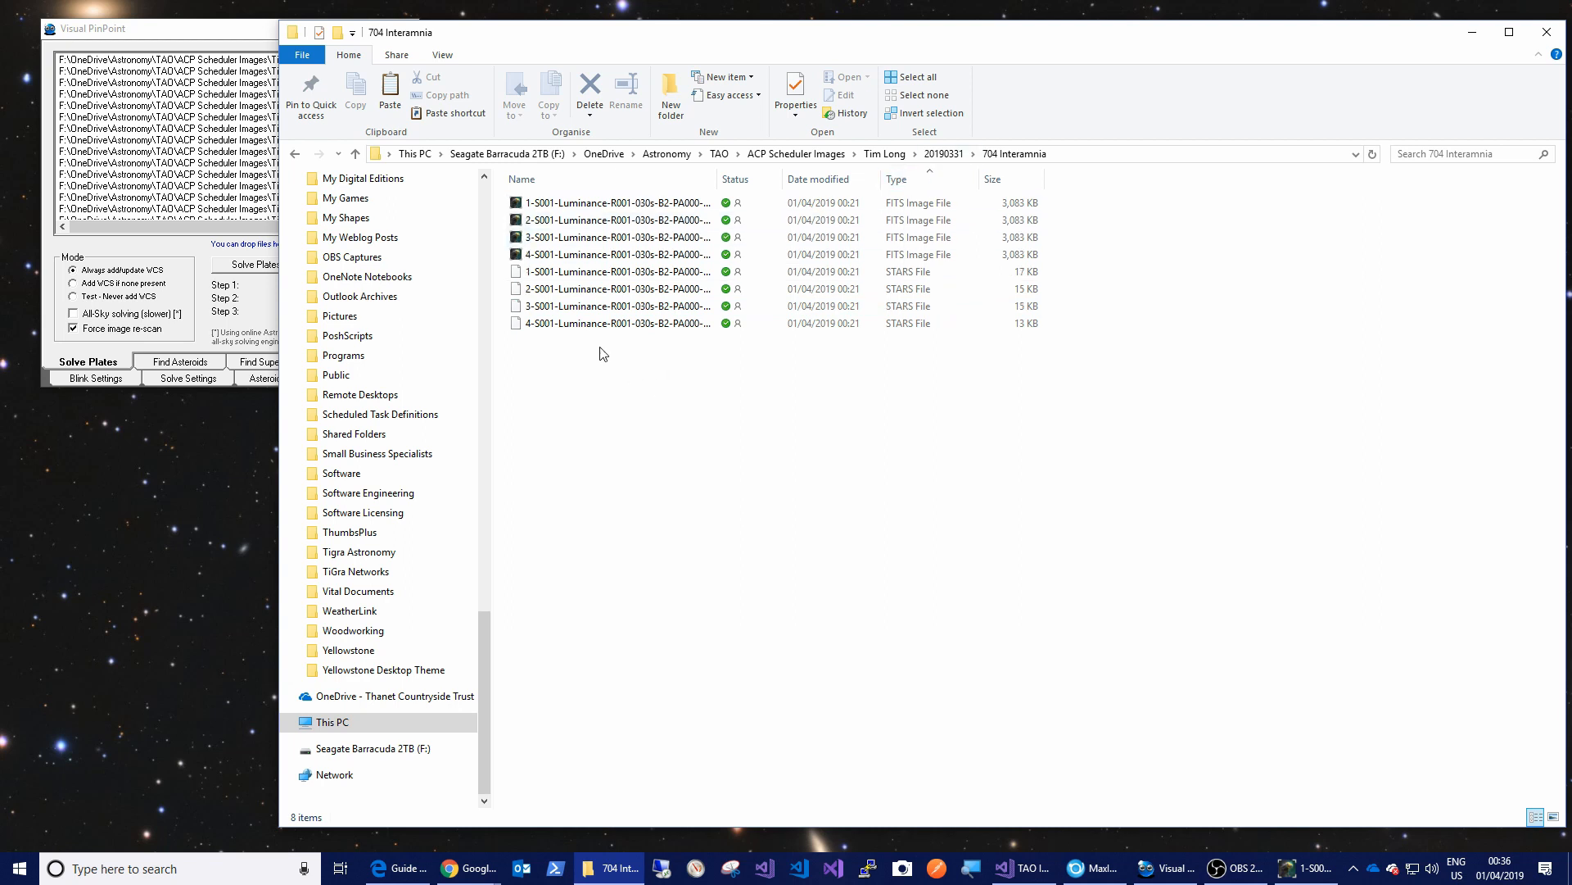
click(545, 204)
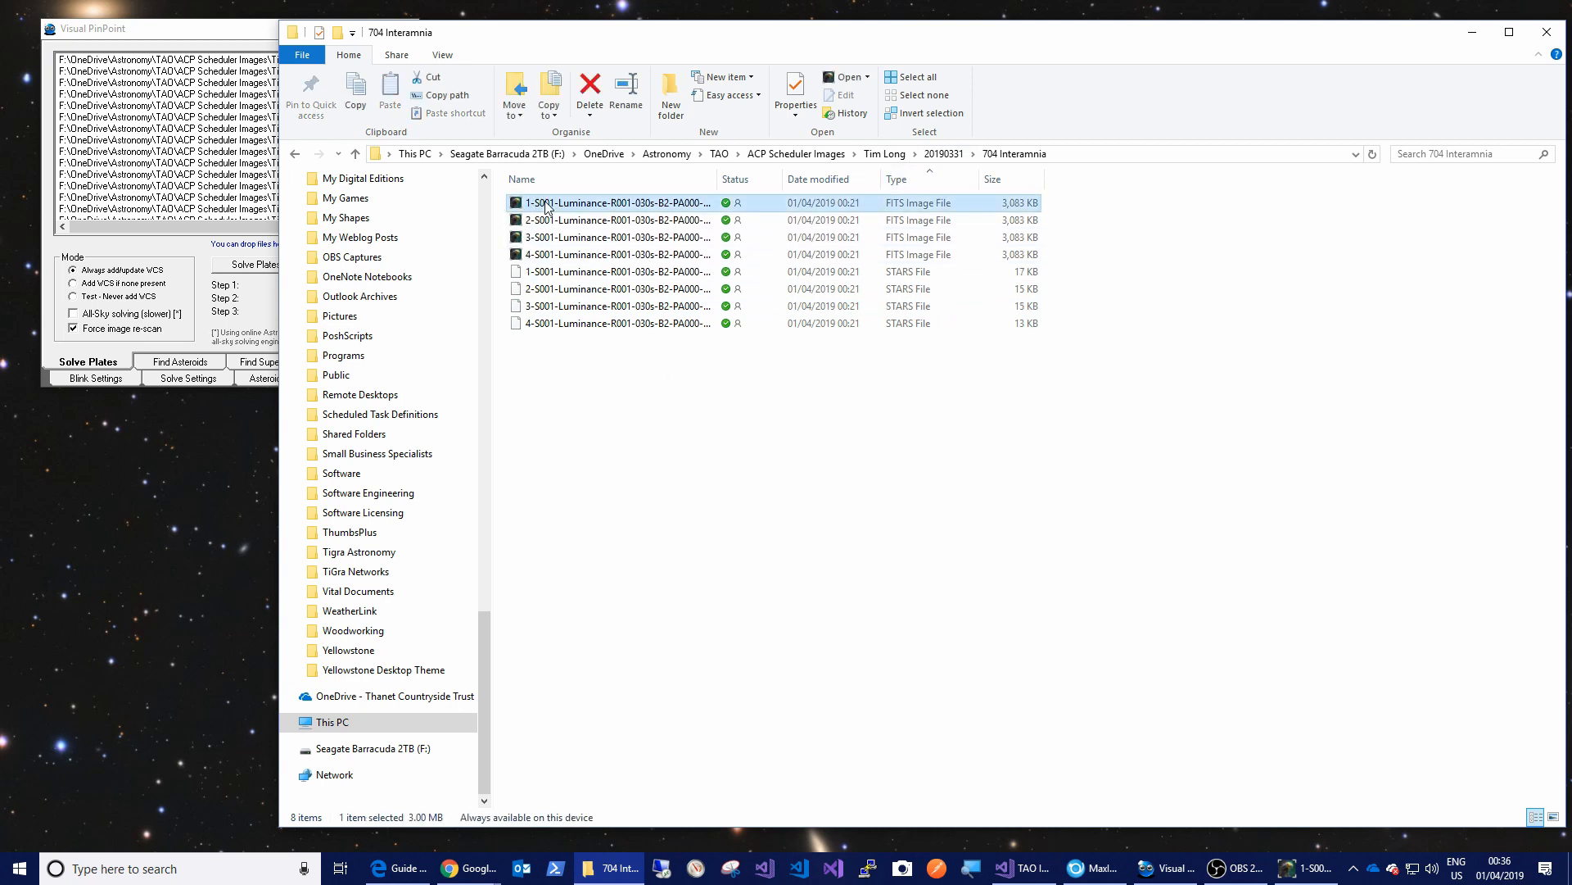
shift+click(553, 256)
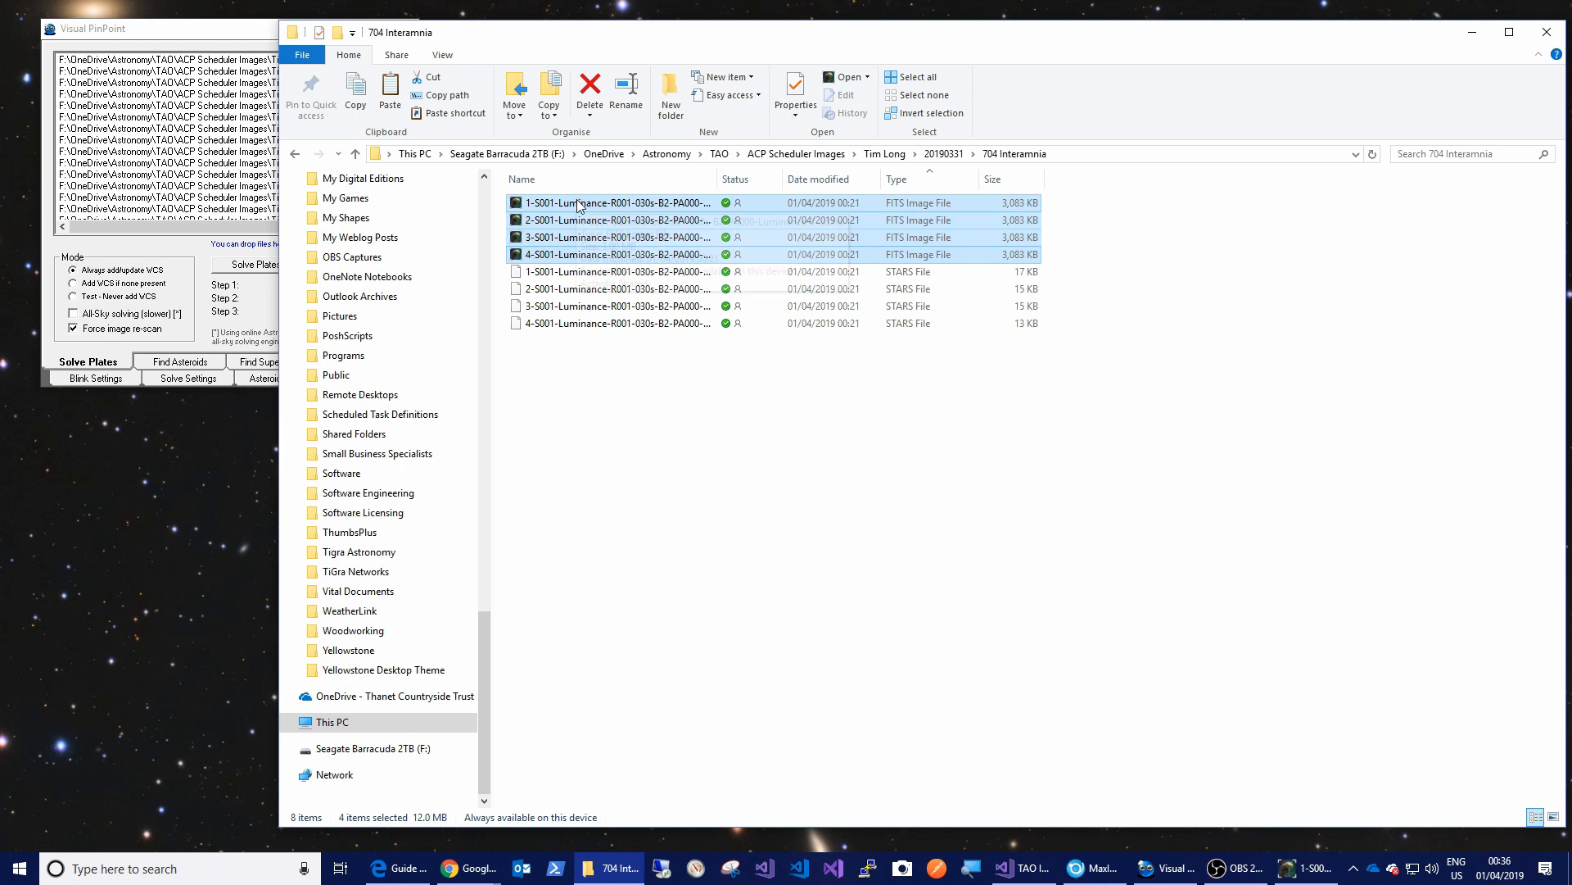
drag(577, 204, 181, 139)
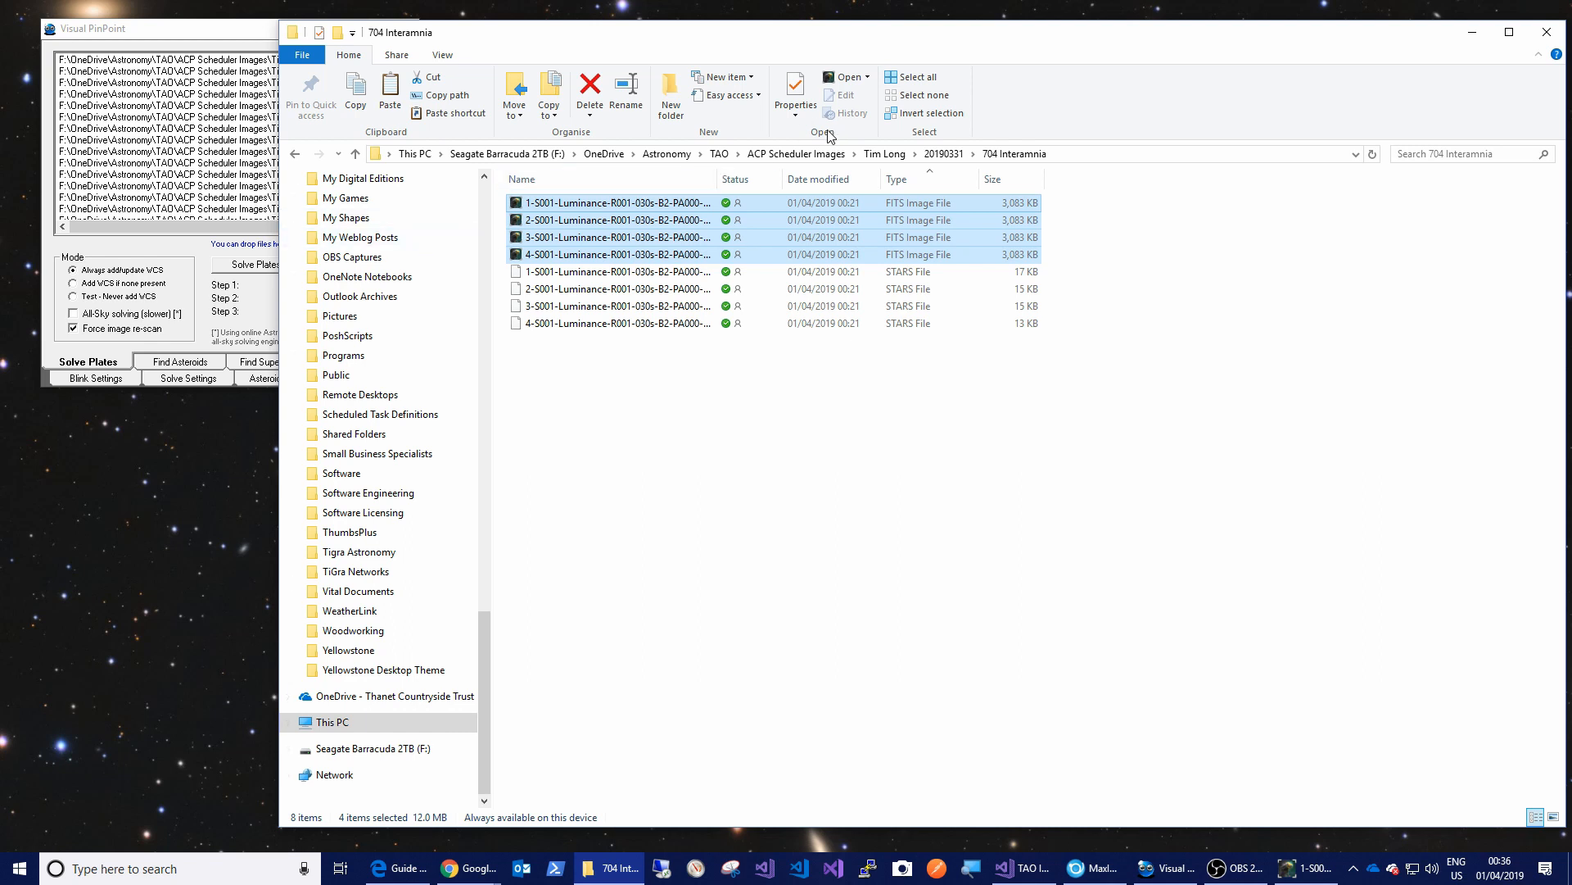
click(944, 155)
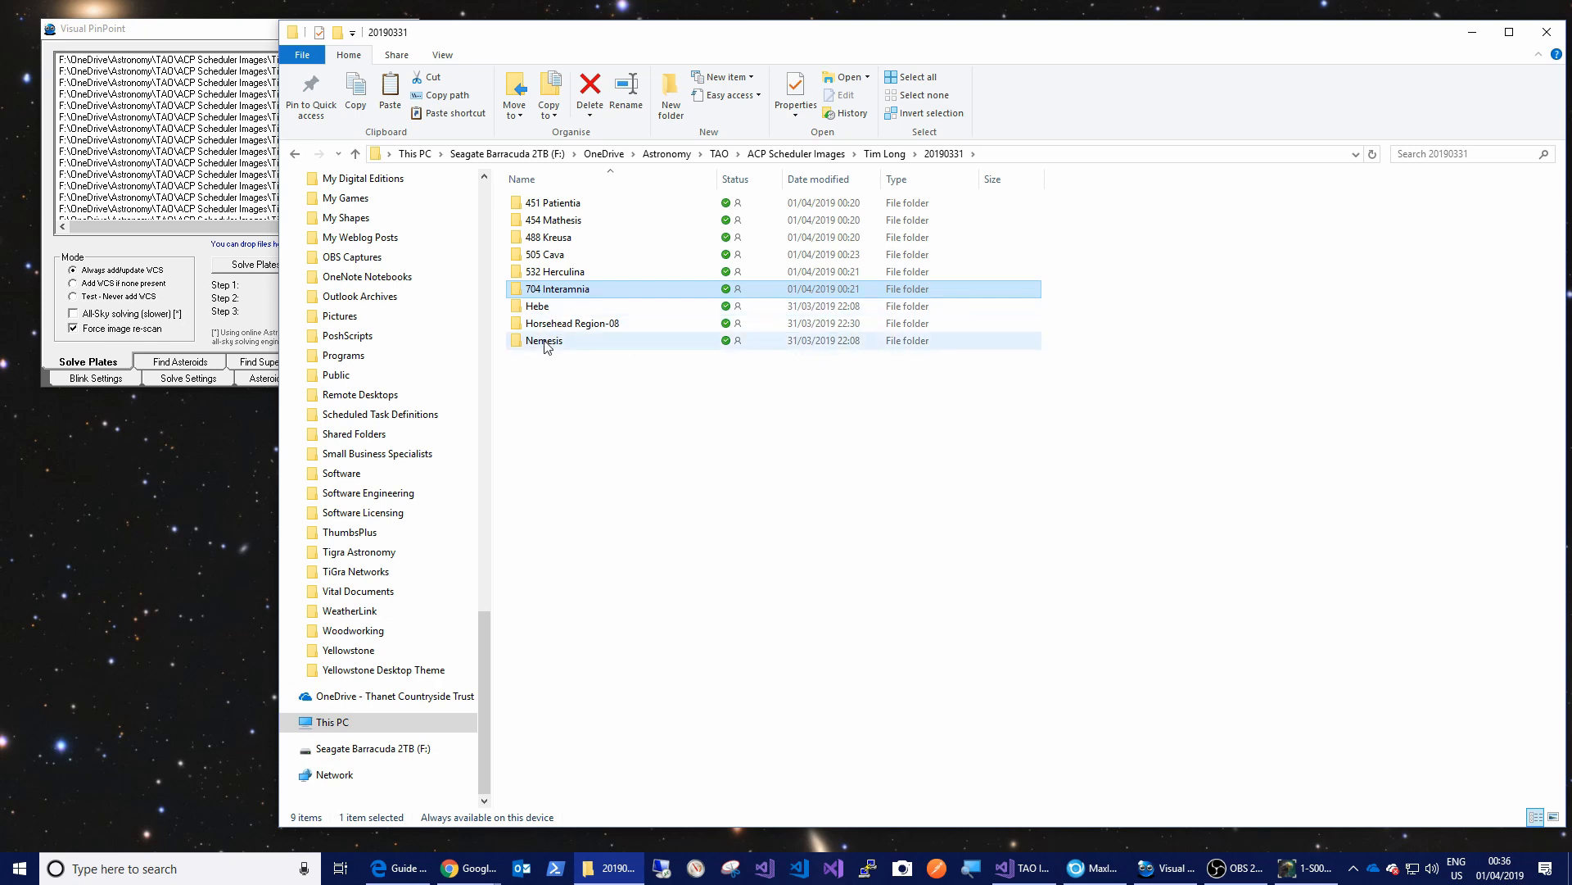
click(1556, 37)
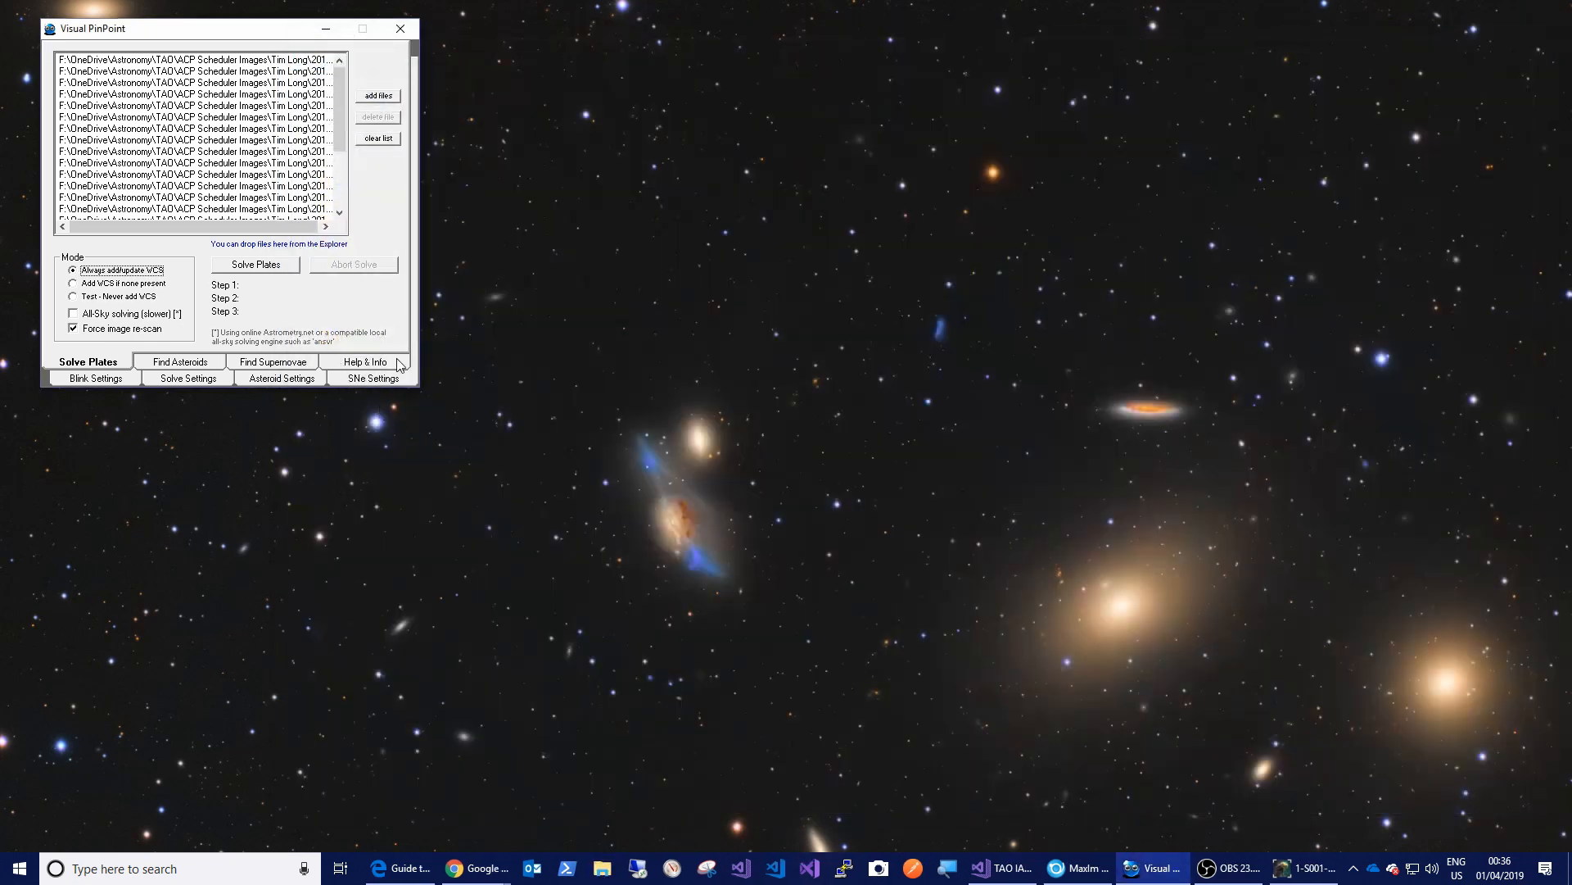
mouse_move(343, 92)
mouse_down()
mouse_move(347, 158)
mouse_move(361, 72)
mouse_up()
click(189, 379)
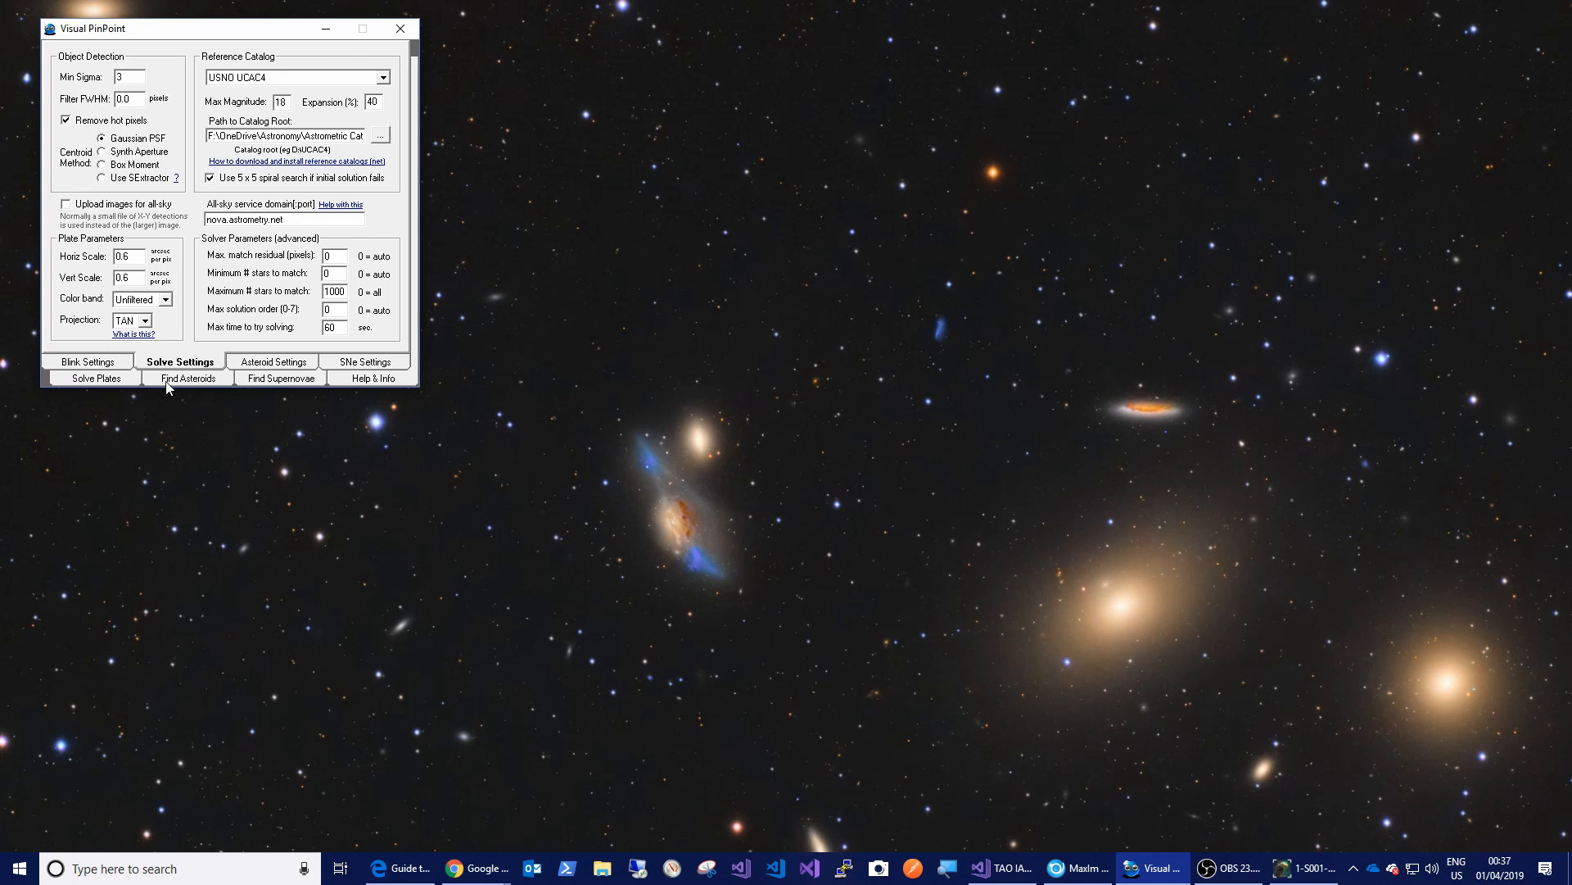
click(96, 380)
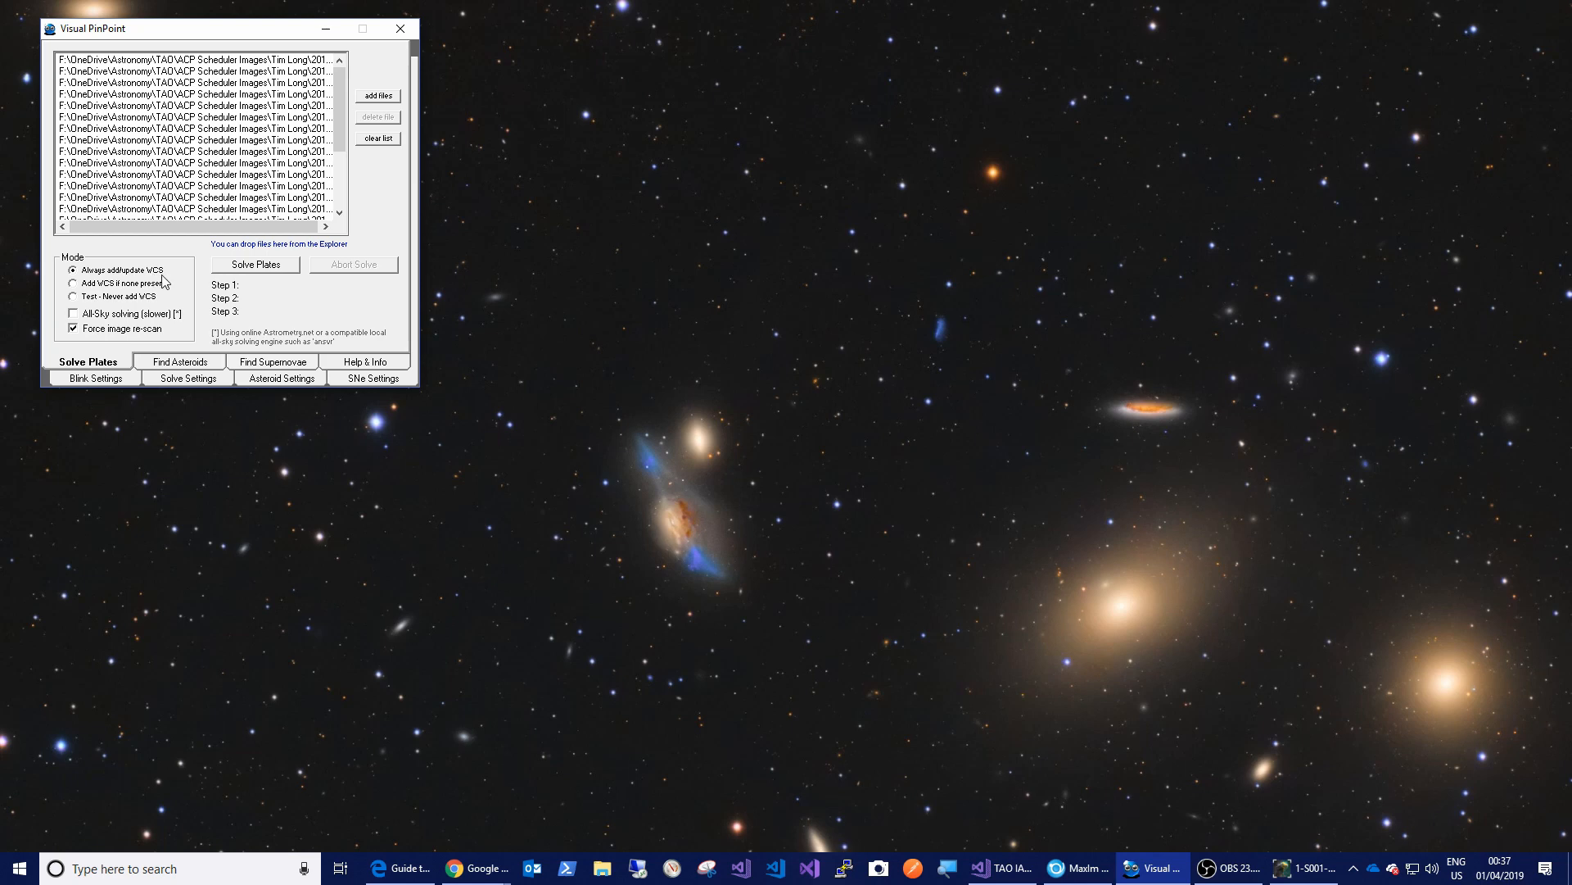
- Run Solve Plates on all listed images and bring the resulting Solve.txt log into view
click(260, 270)
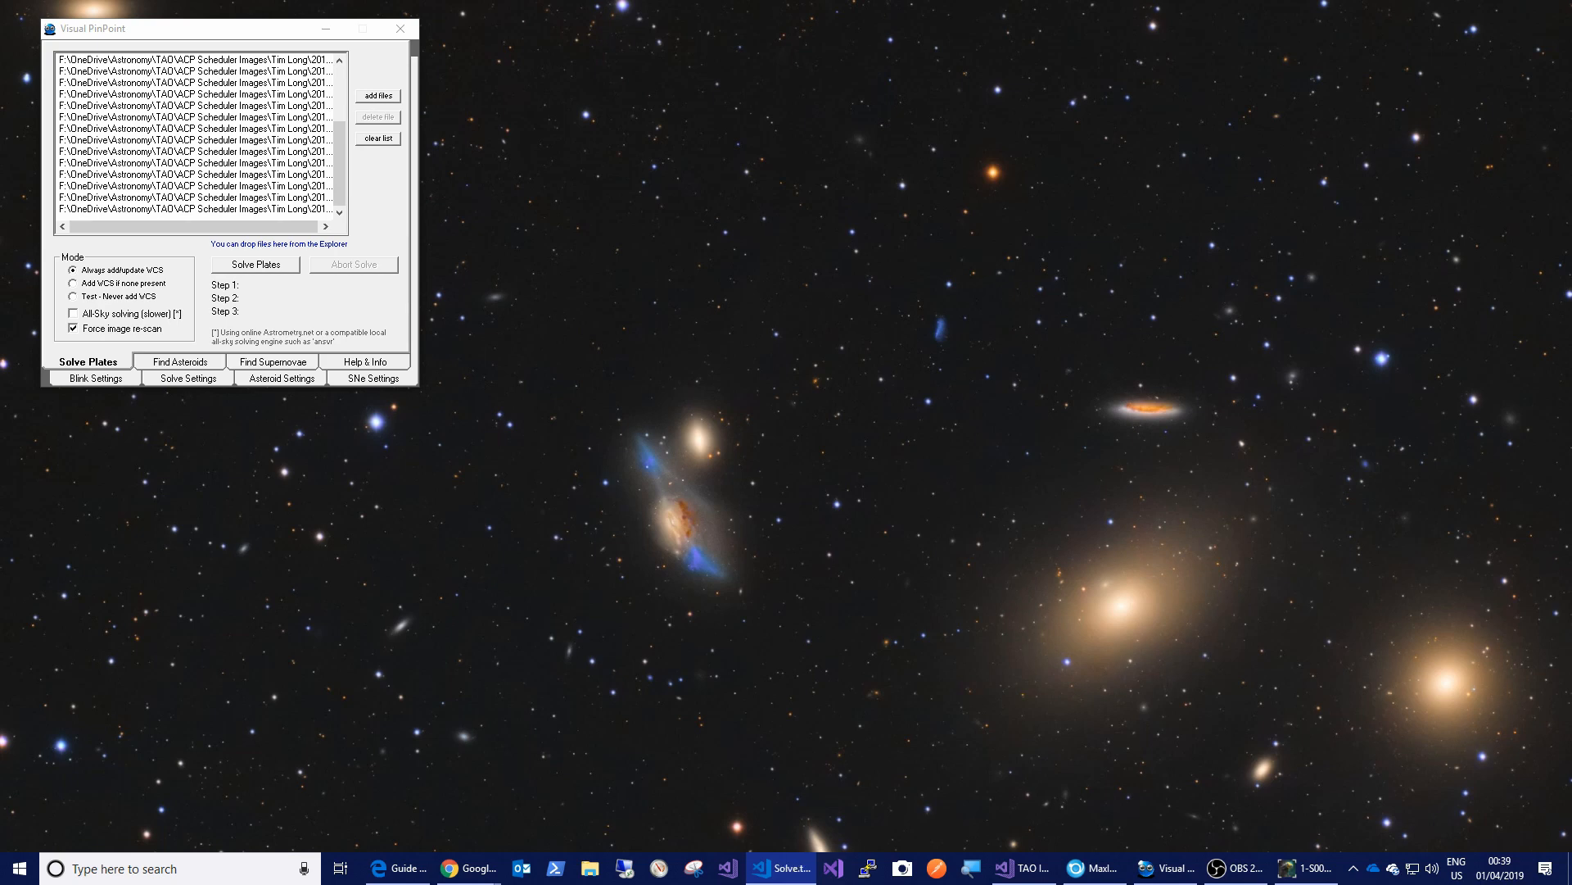
drag(476, 884, 1281, 2)
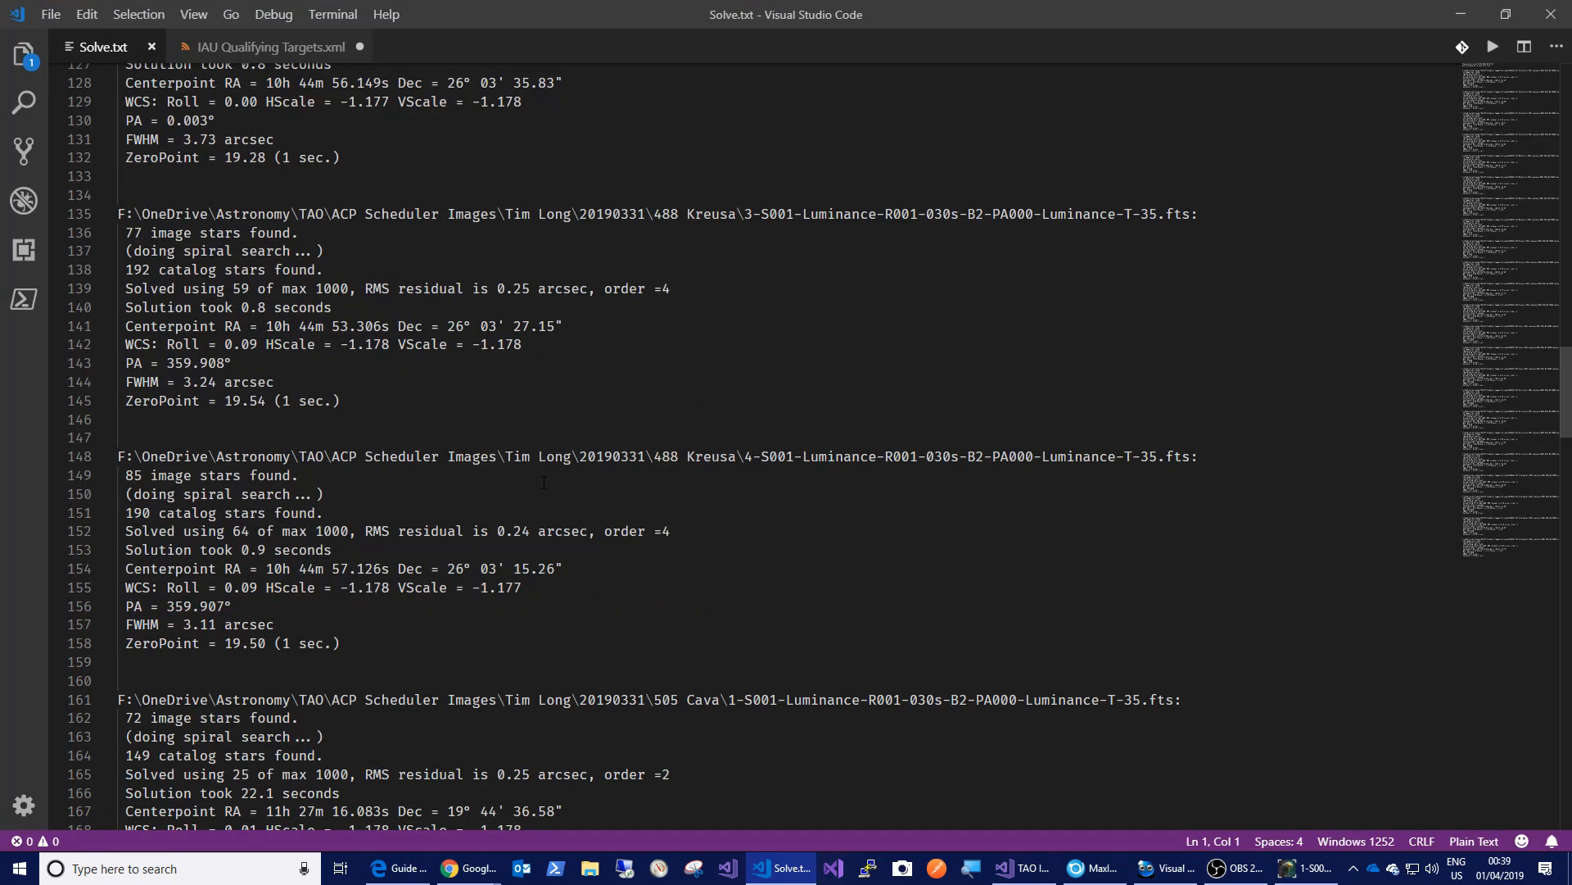
- Highlight the first image's star count, Centerpoint, PA and FWHM in Solve.txt, then close VS Code
drag(1569, 409, 1568, 62)
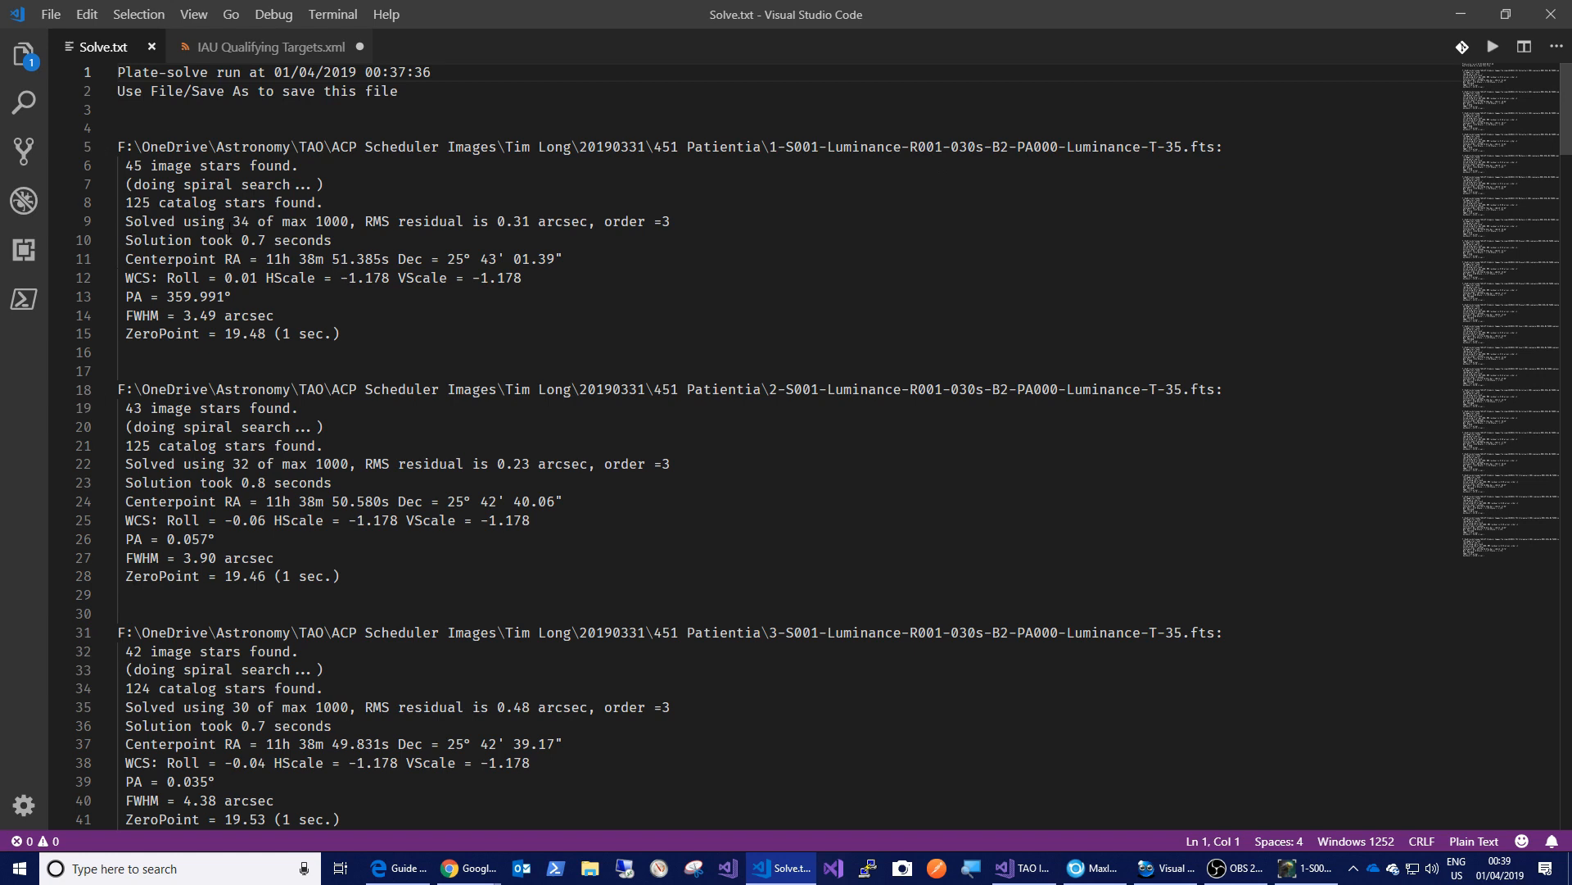
drag(234, 221, 351, 221)
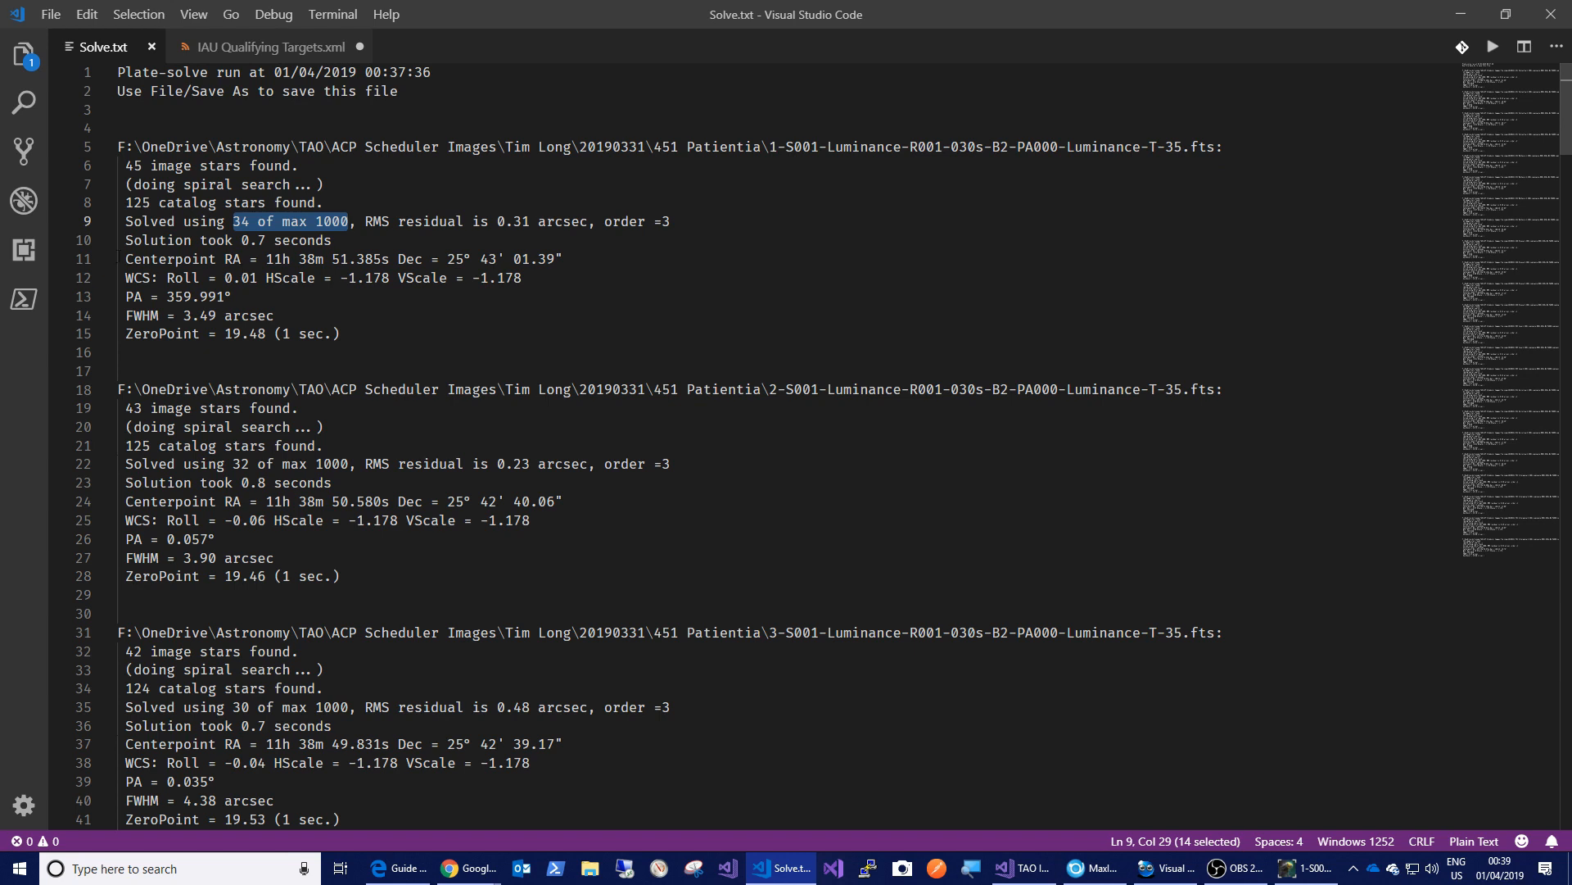
drag(125, 258, 571, 259)
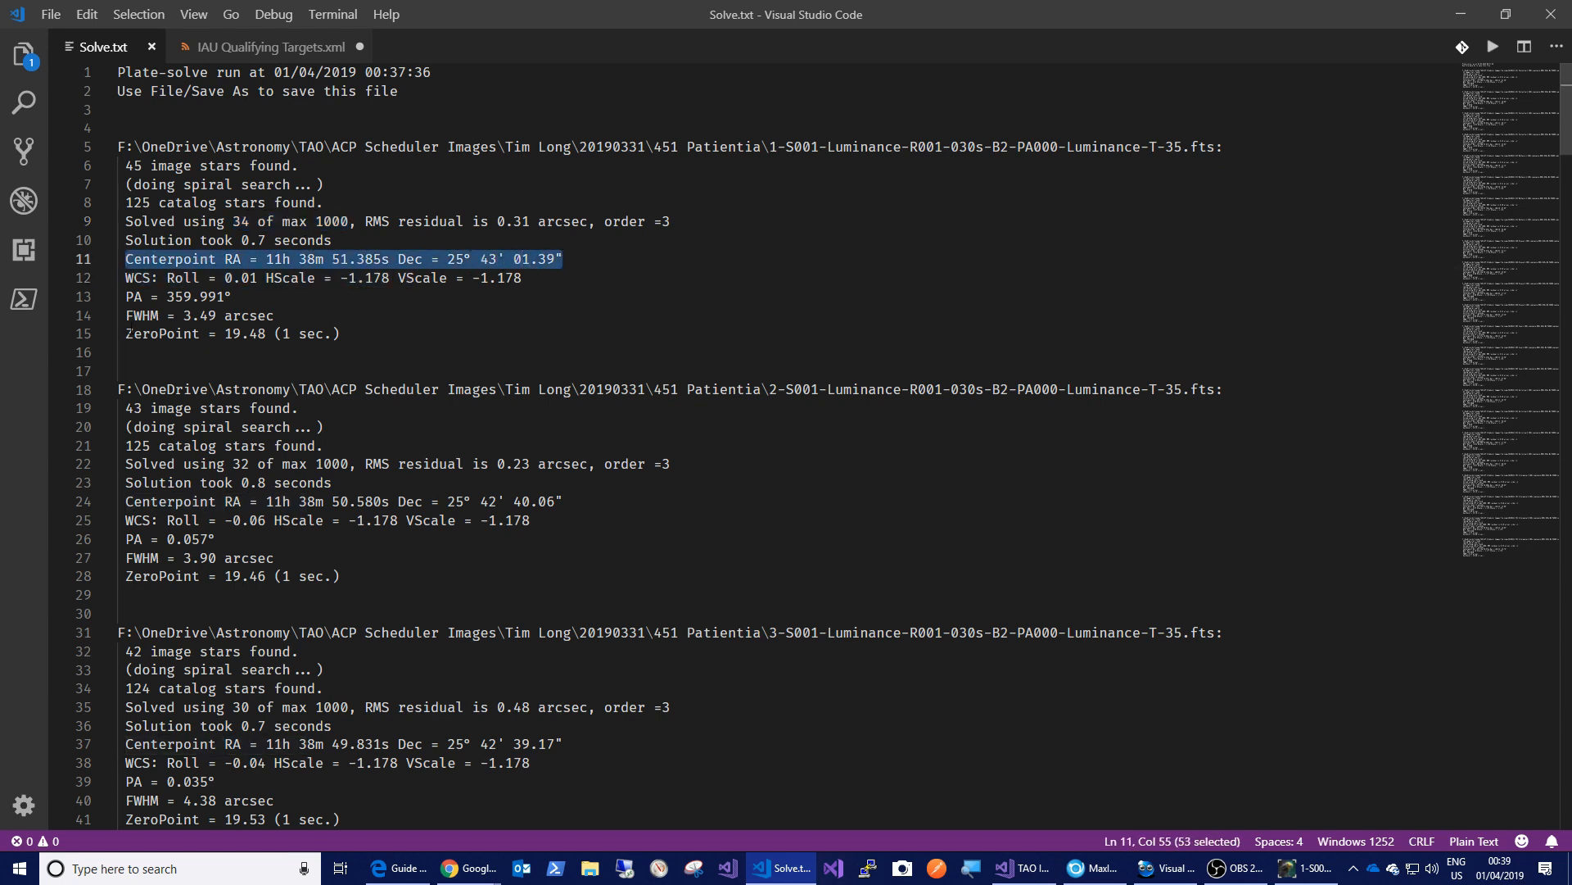
drag(127, 296, 242, 299)
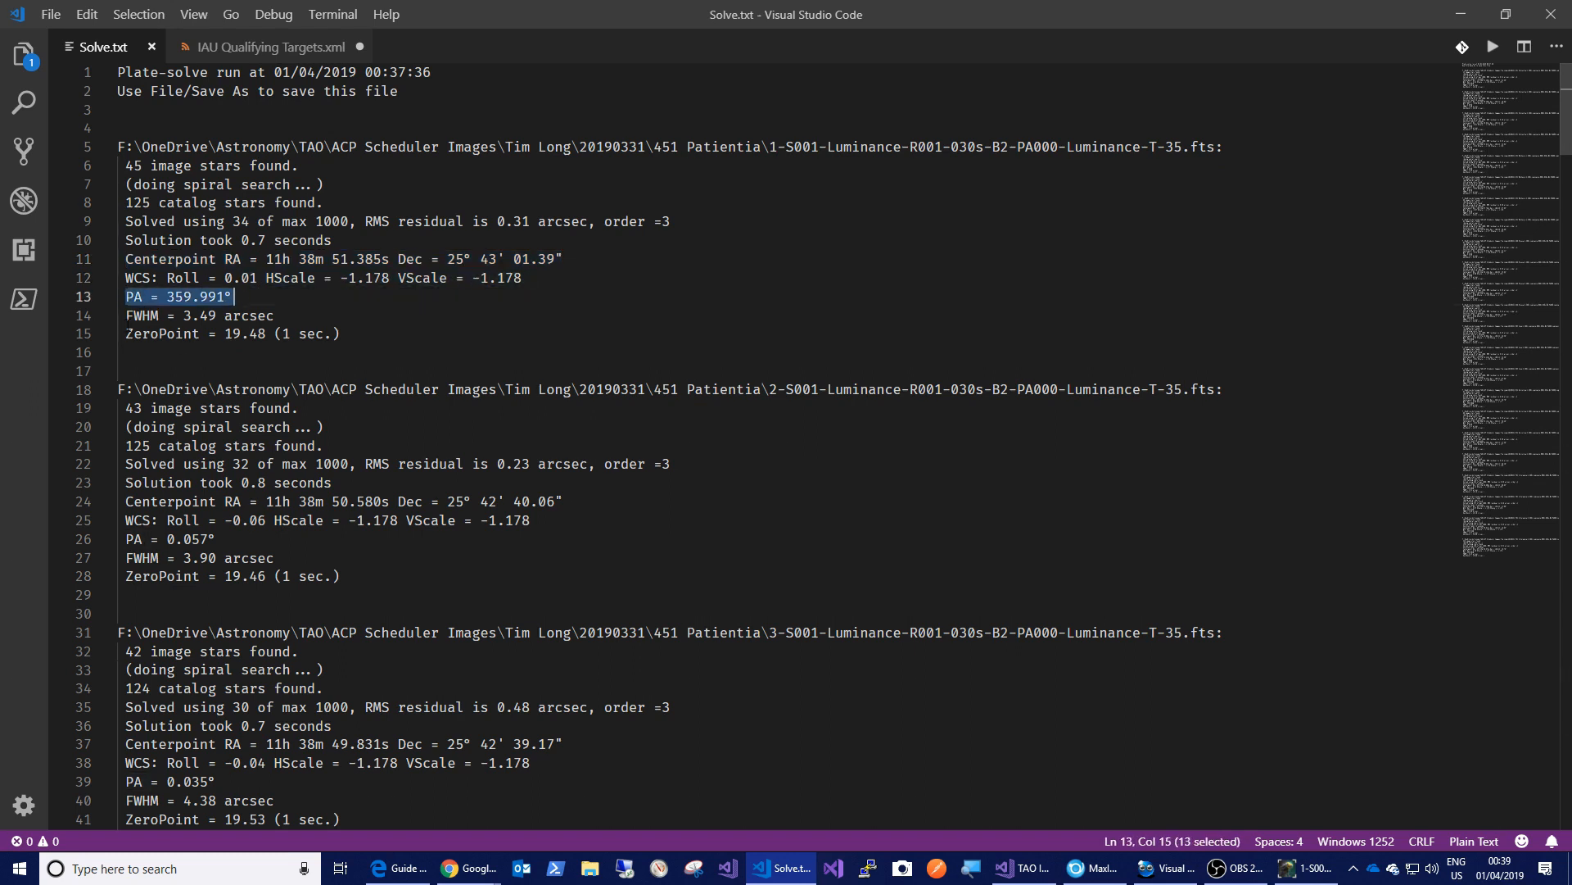
drag(127, 316, 297, 313)
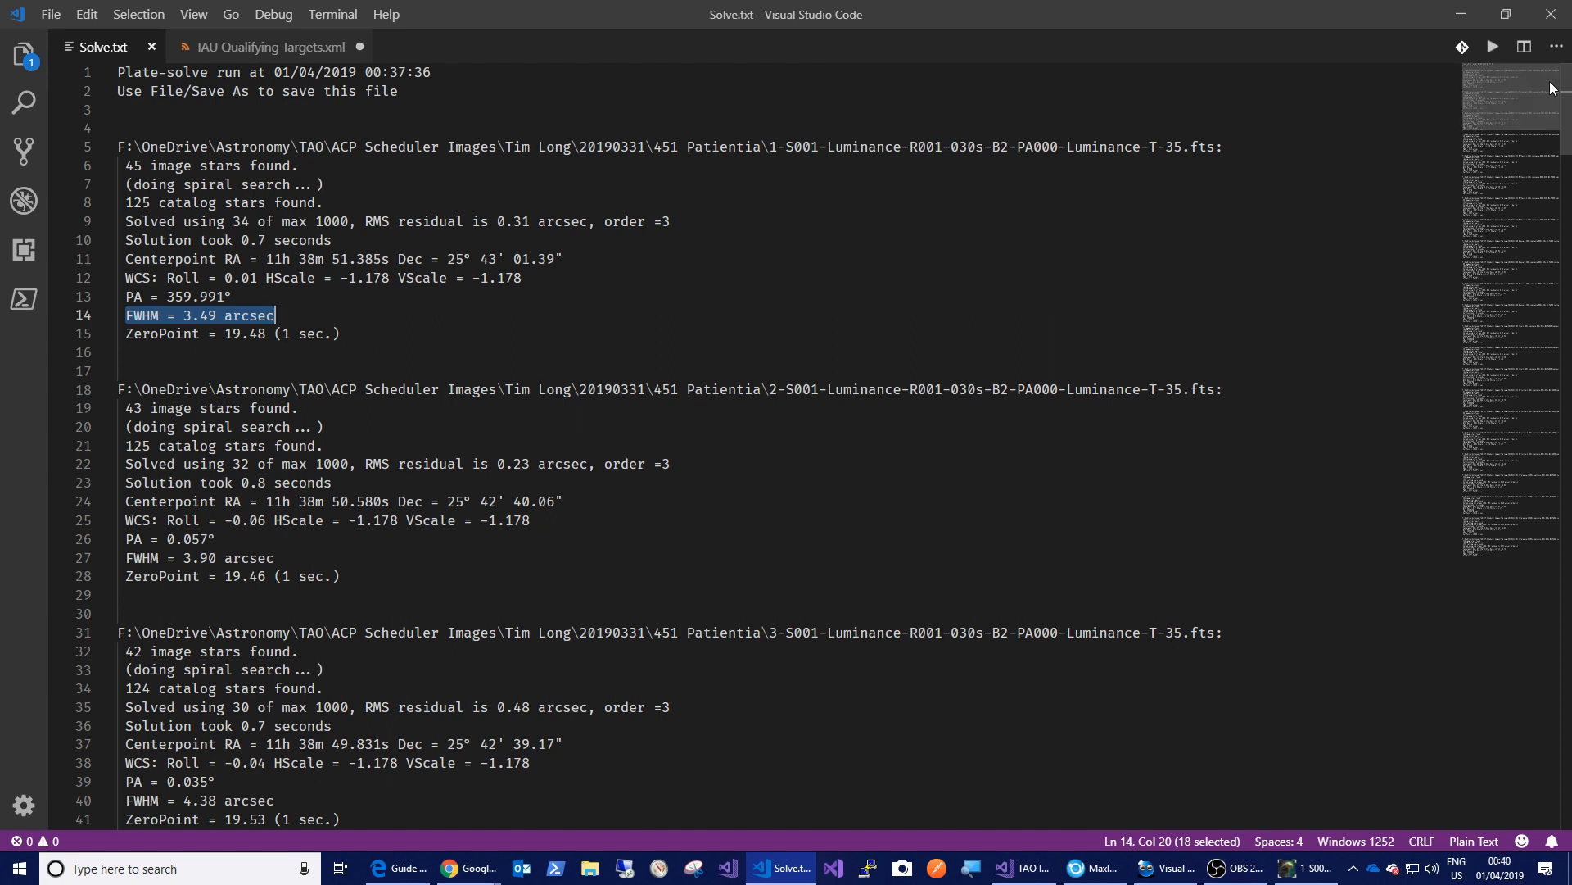
click(1550, 13)
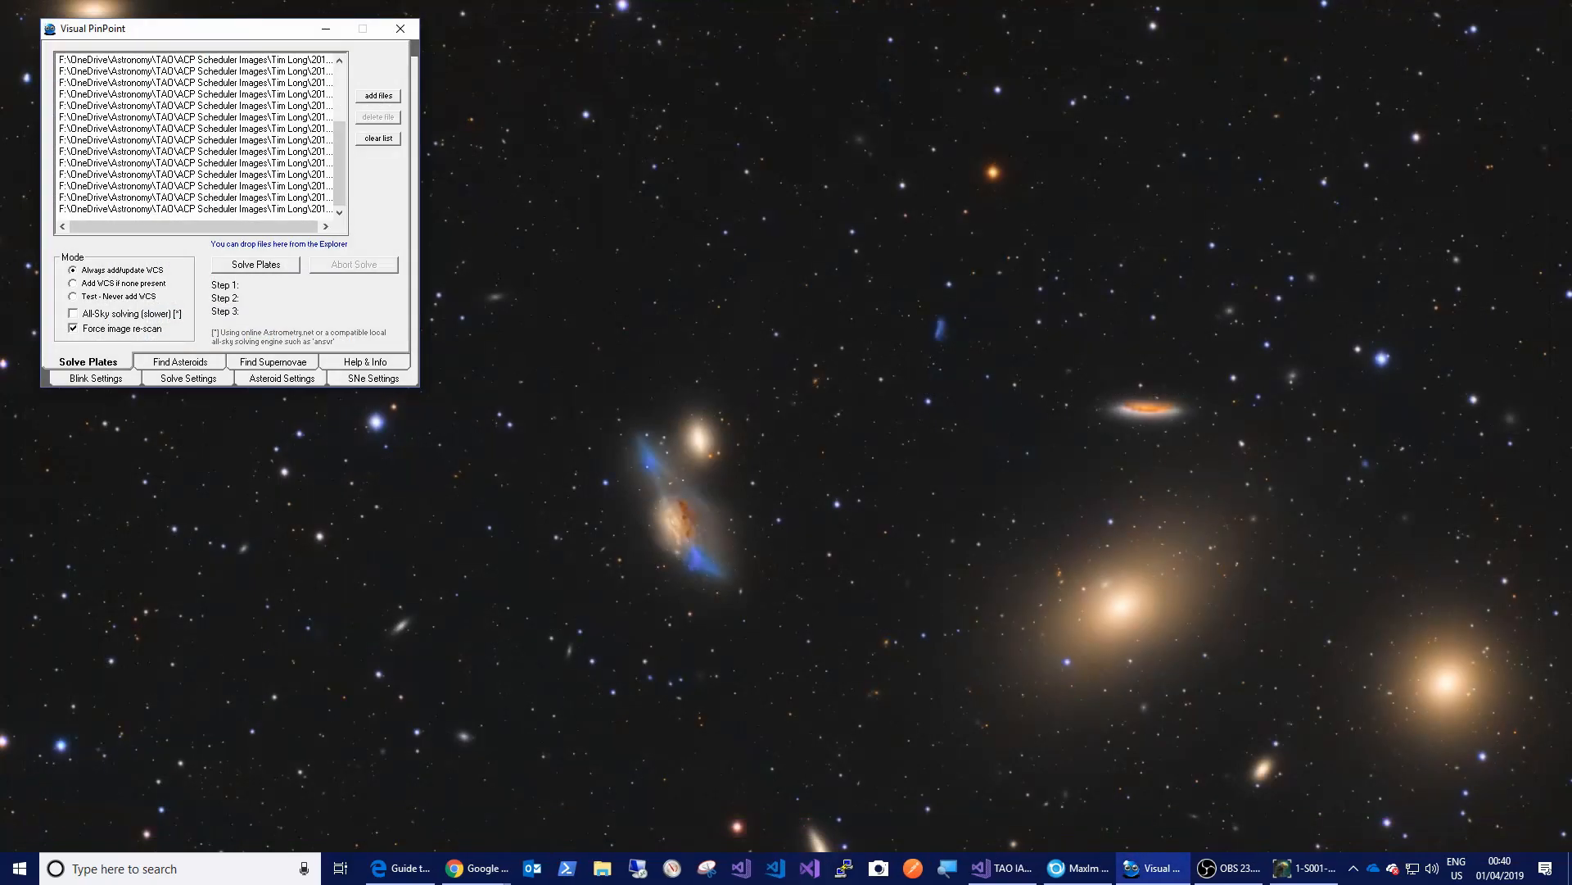
- On the Find Asteroids tab, load the solved Luminance image sets with 'get solved'
click(174, 364)
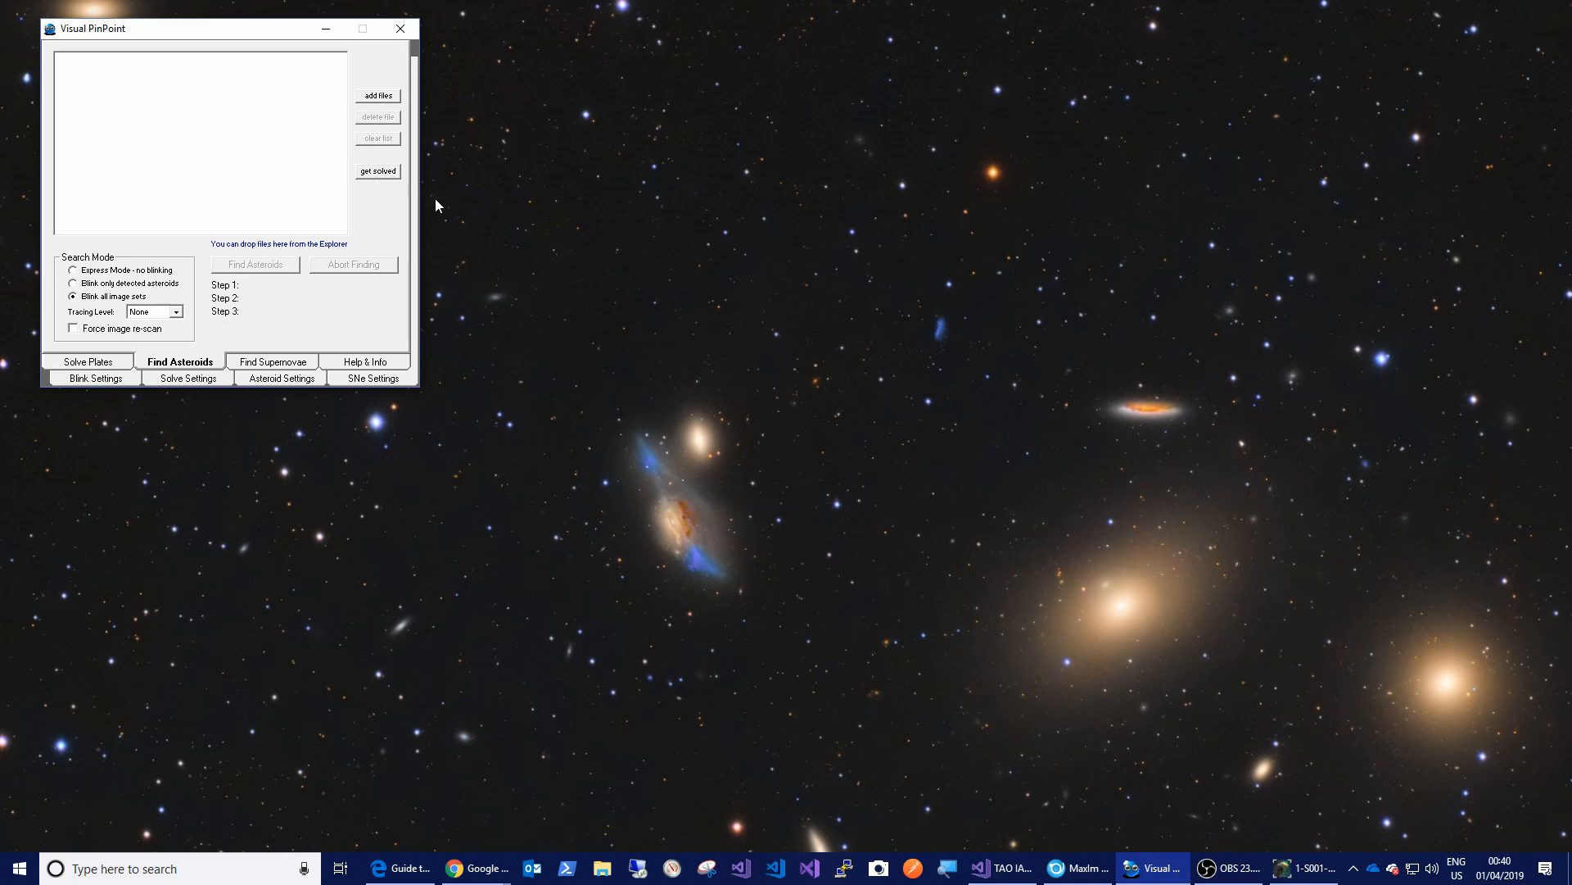
click(375, 173)
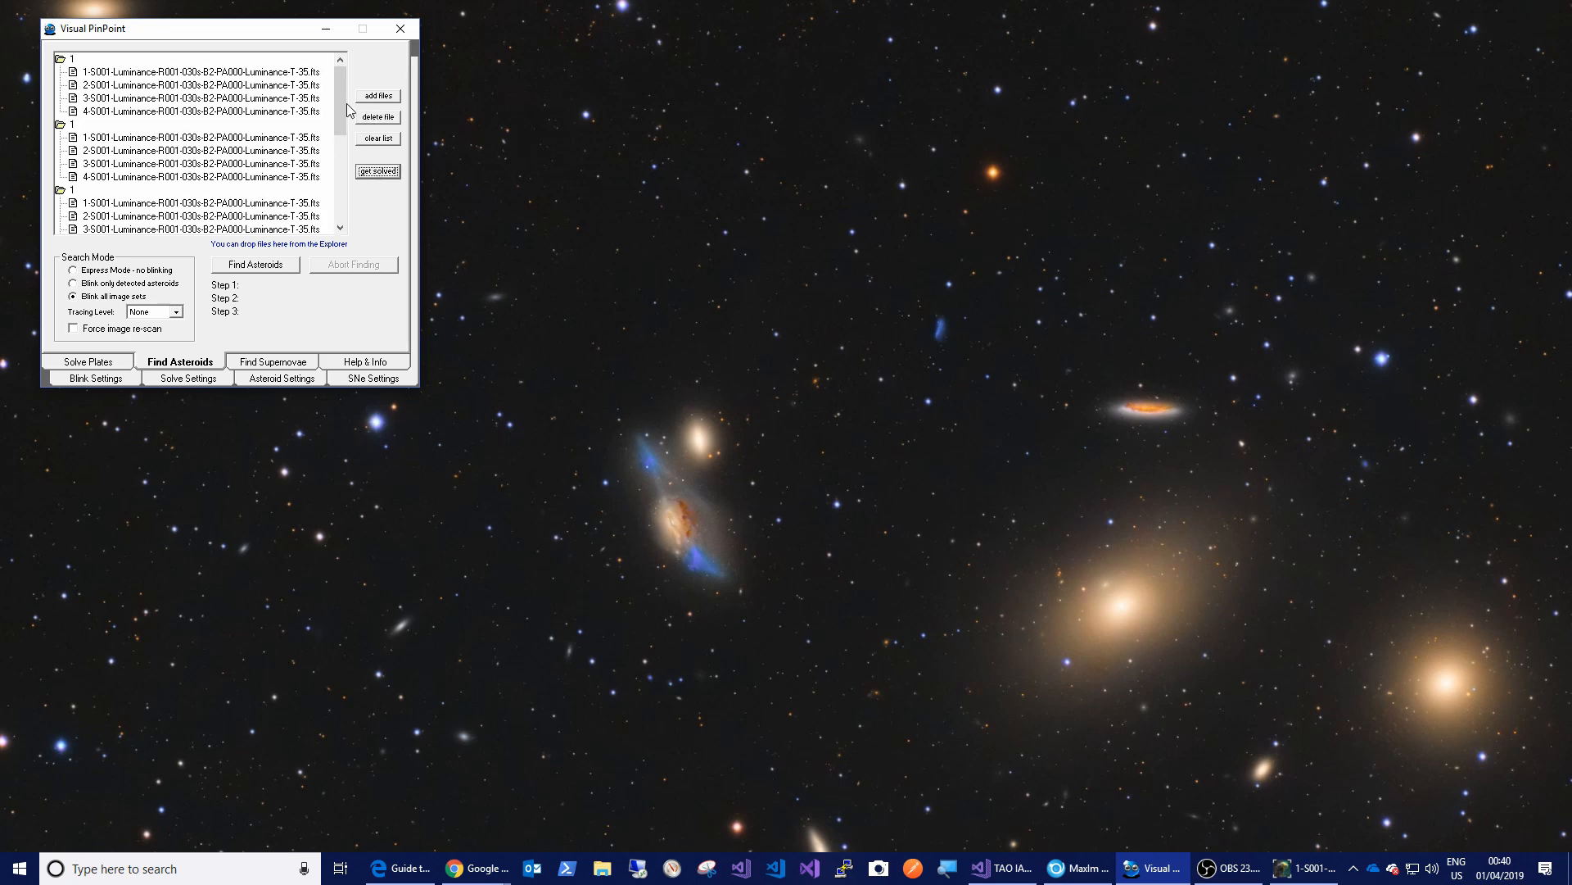
drag(340, 103, 339, 156)
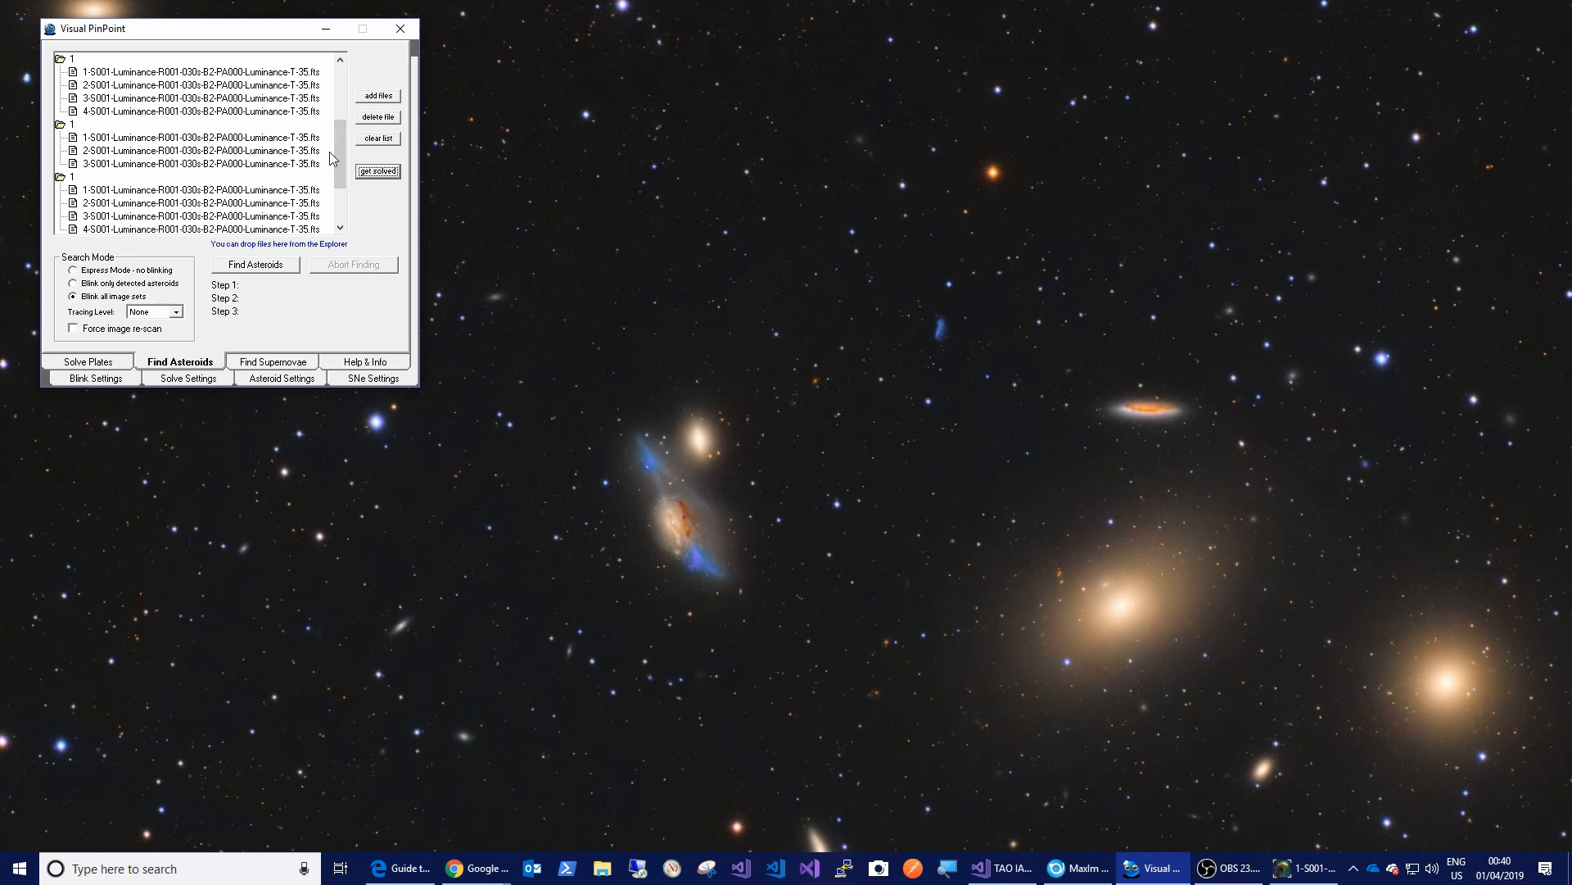
drag(342, 160, 347, 96)
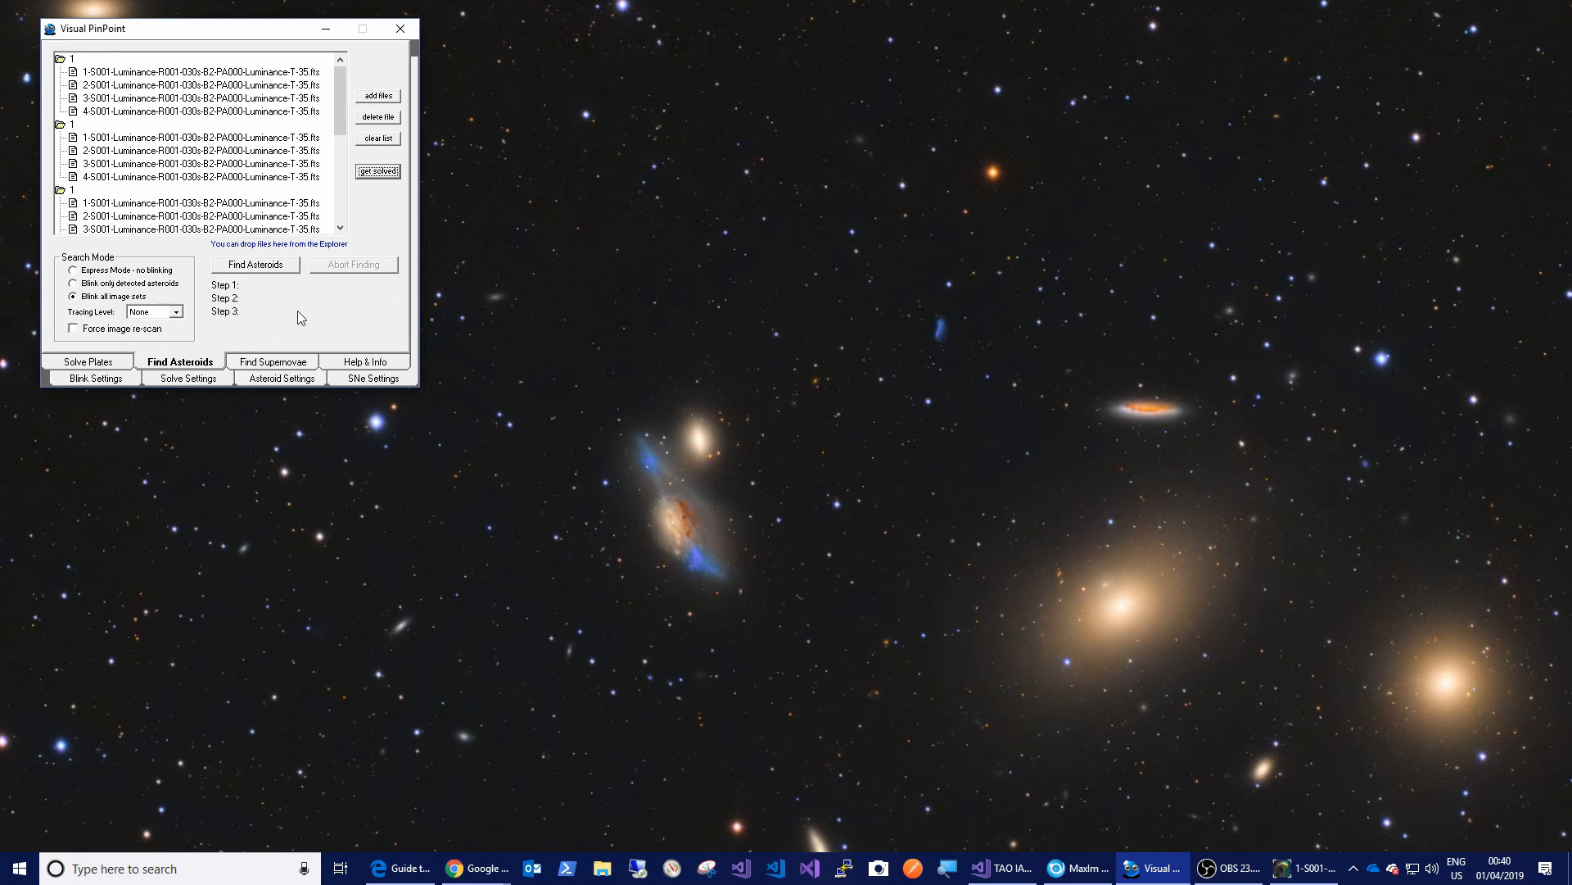
- Start the asteroid search, blinking 451 Patientia's Target 1 (0.165 deg/day, PA 276.6°)
click(254, 264)
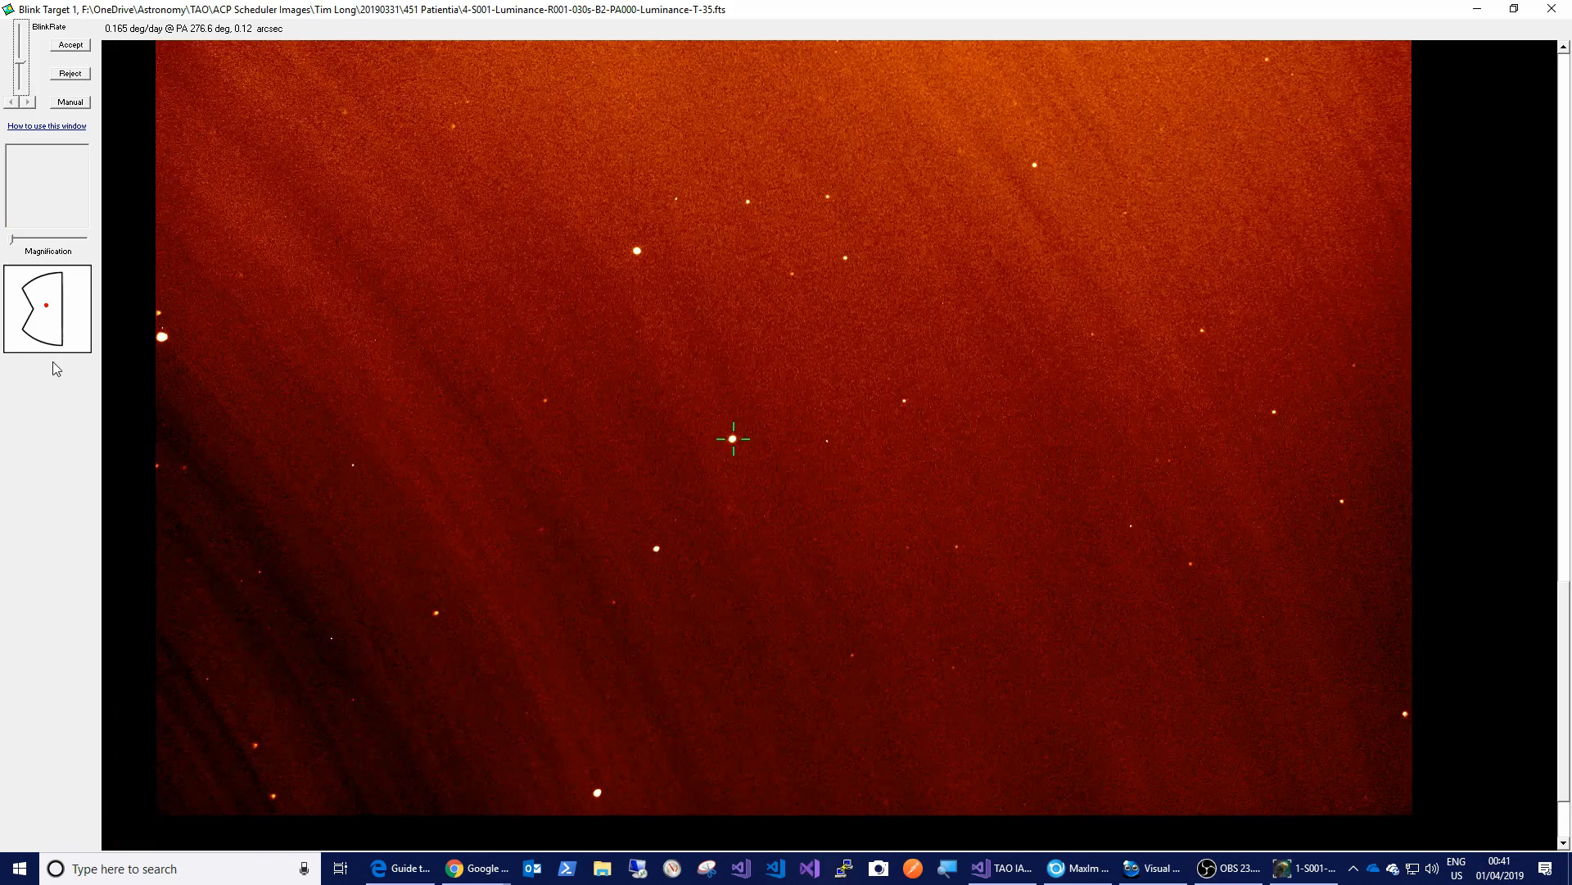
click(49, 314)
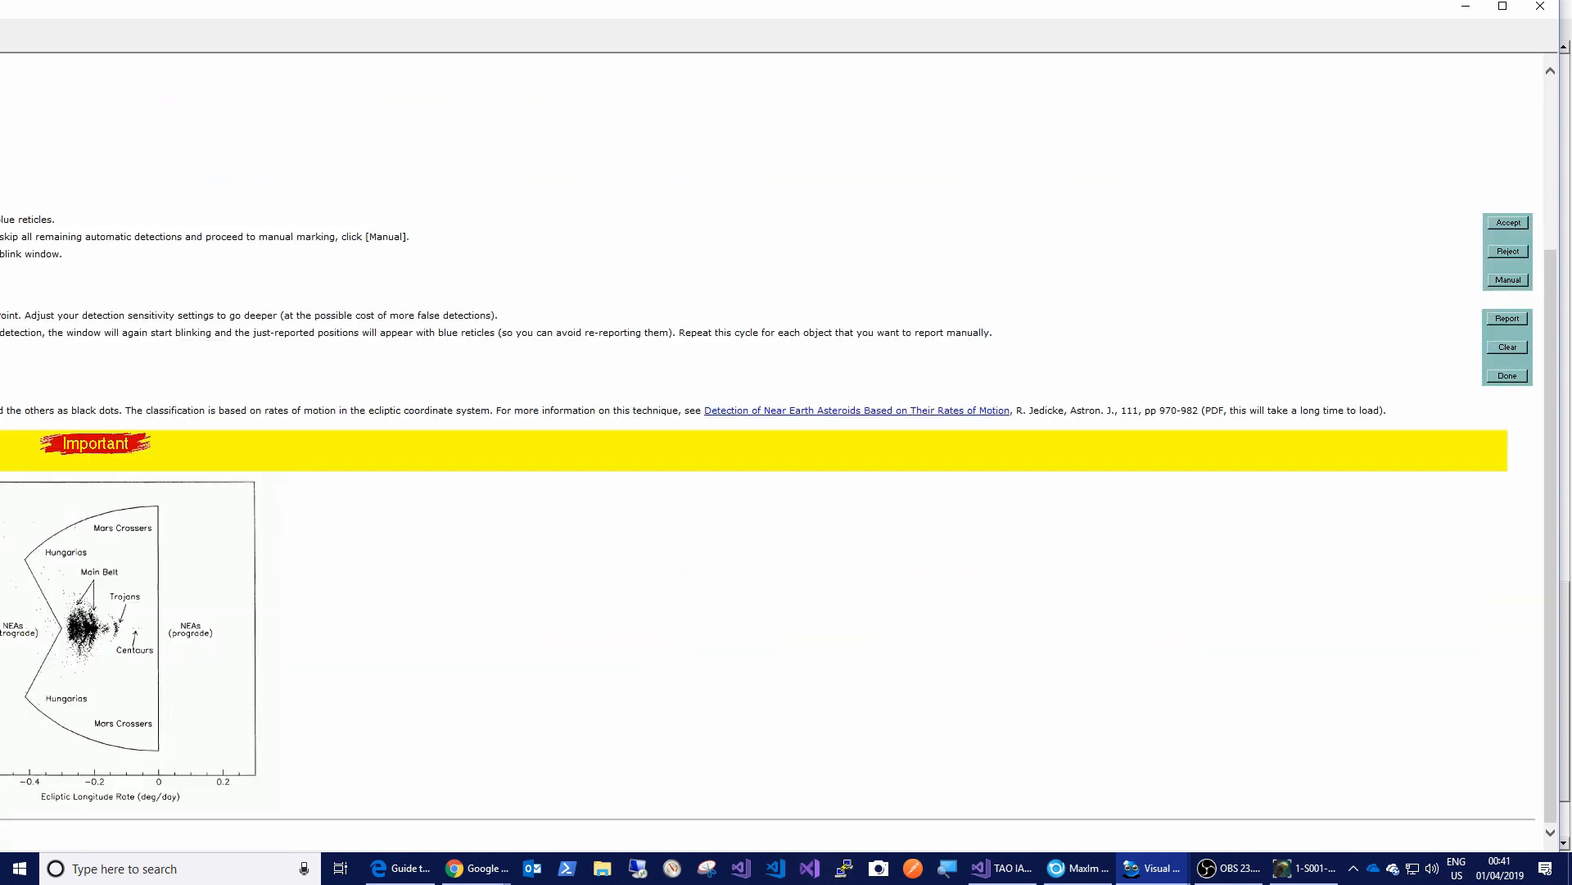
drag(0, 0, 0, 6)
scroll(702, 704, down, 2)
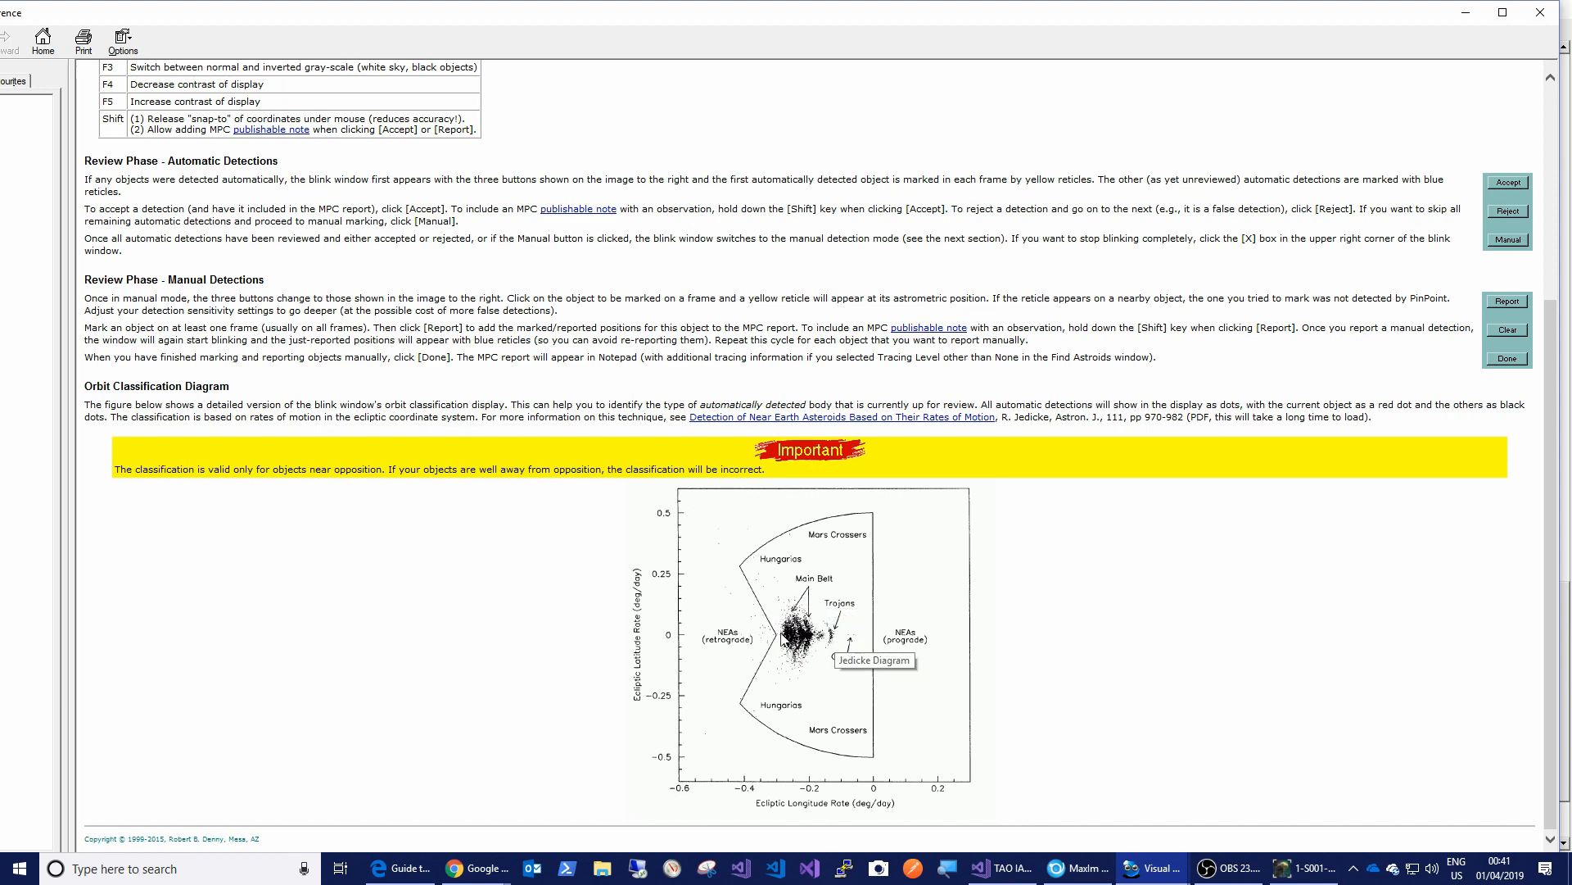
click(1465, 13)
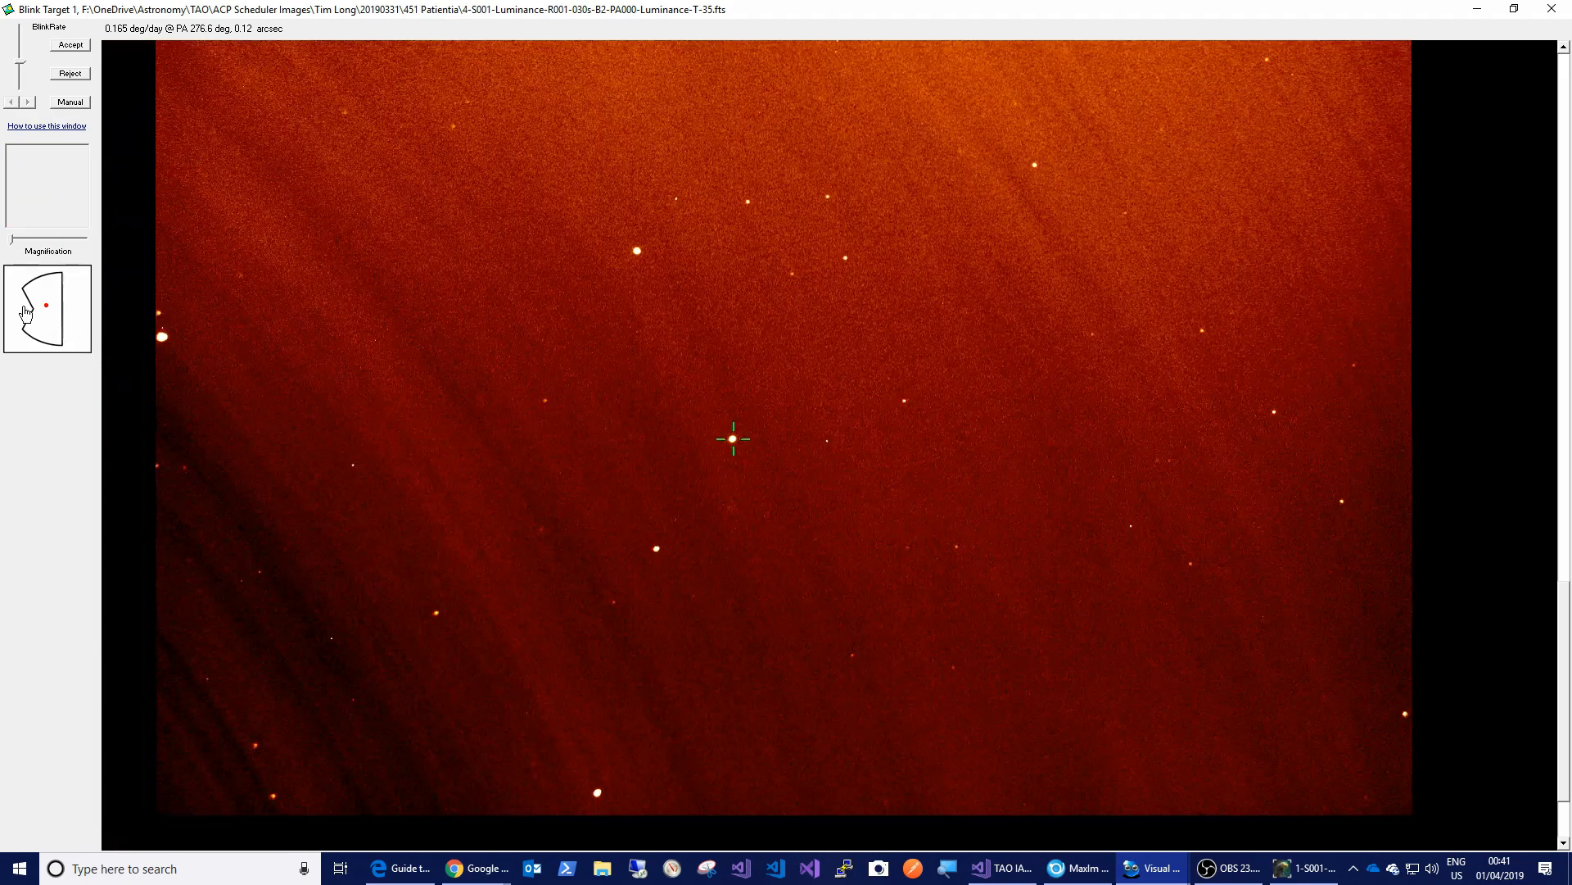
click(50, 318)
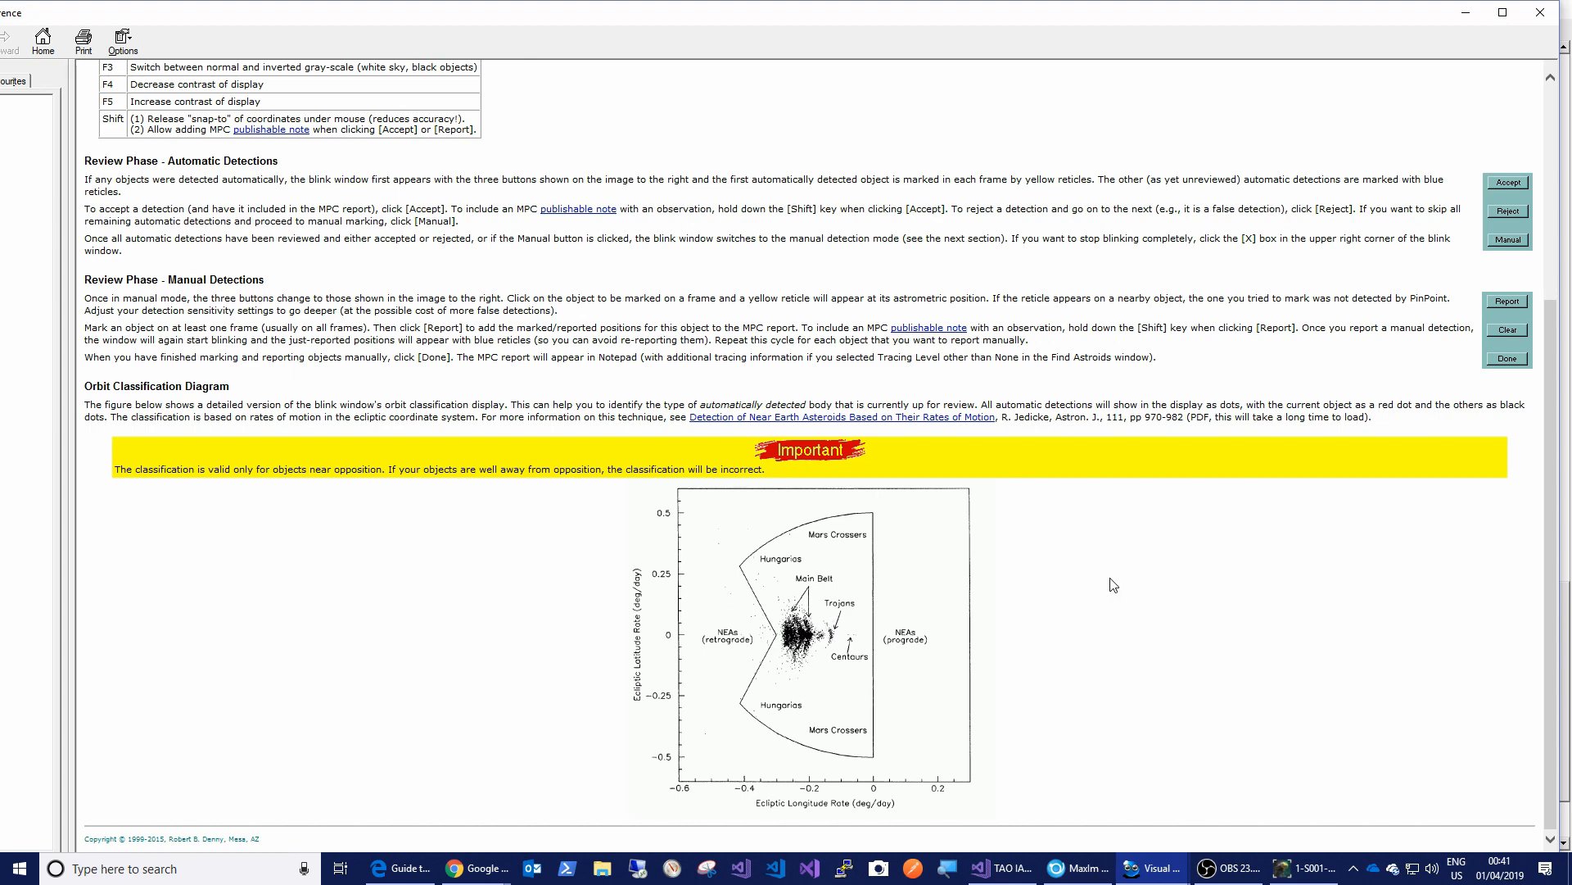
click(1474, 14)
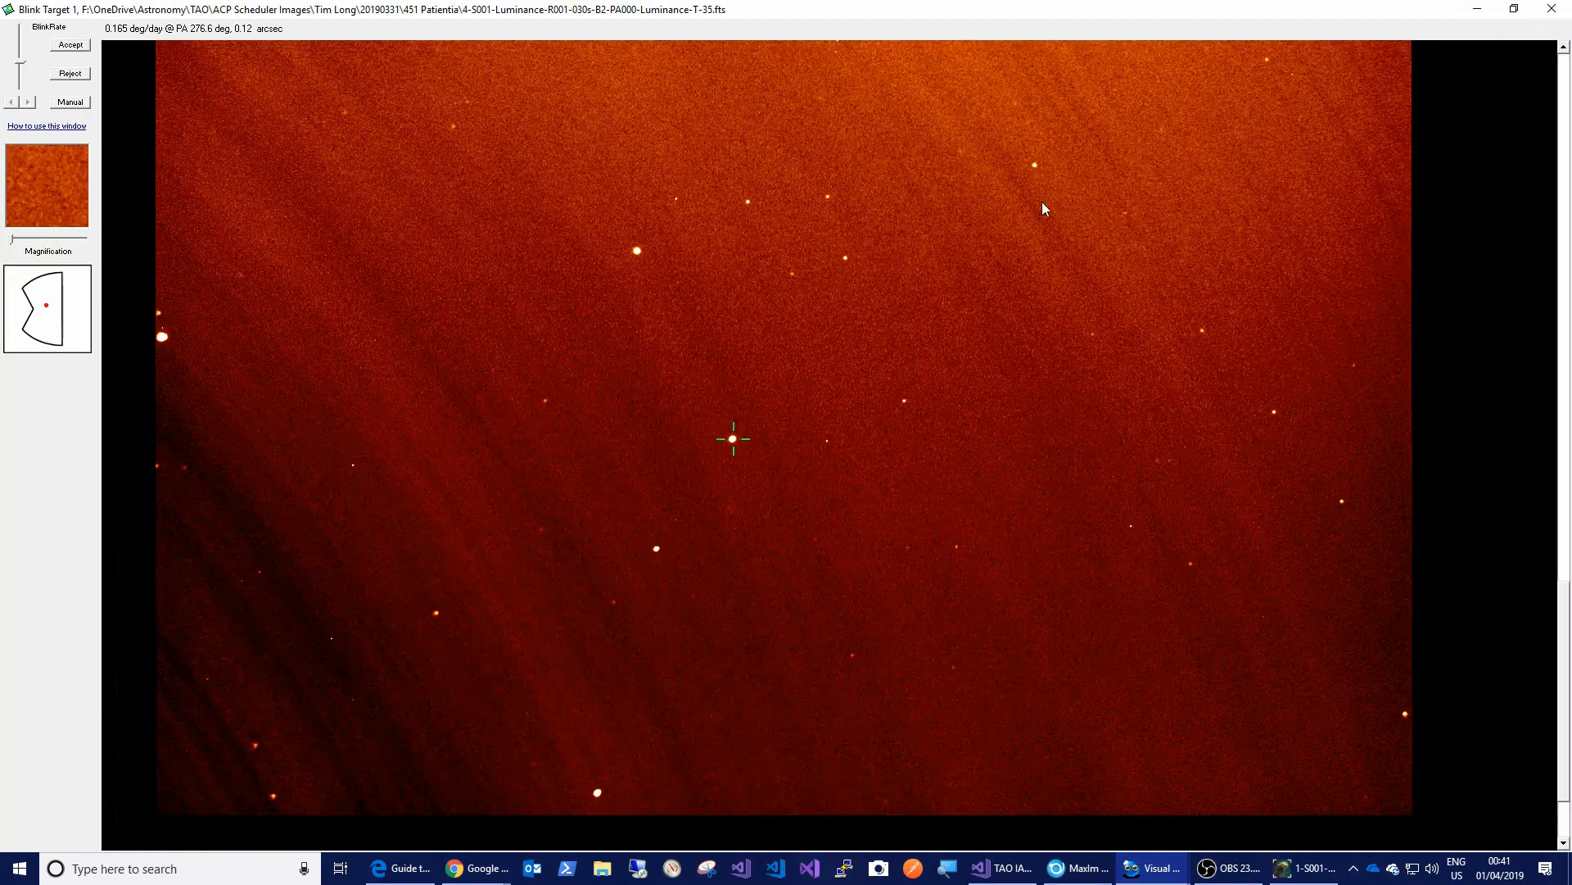
- Accept the 451 Patientia detections, report the marked object, and finish that set
click(69, 47)
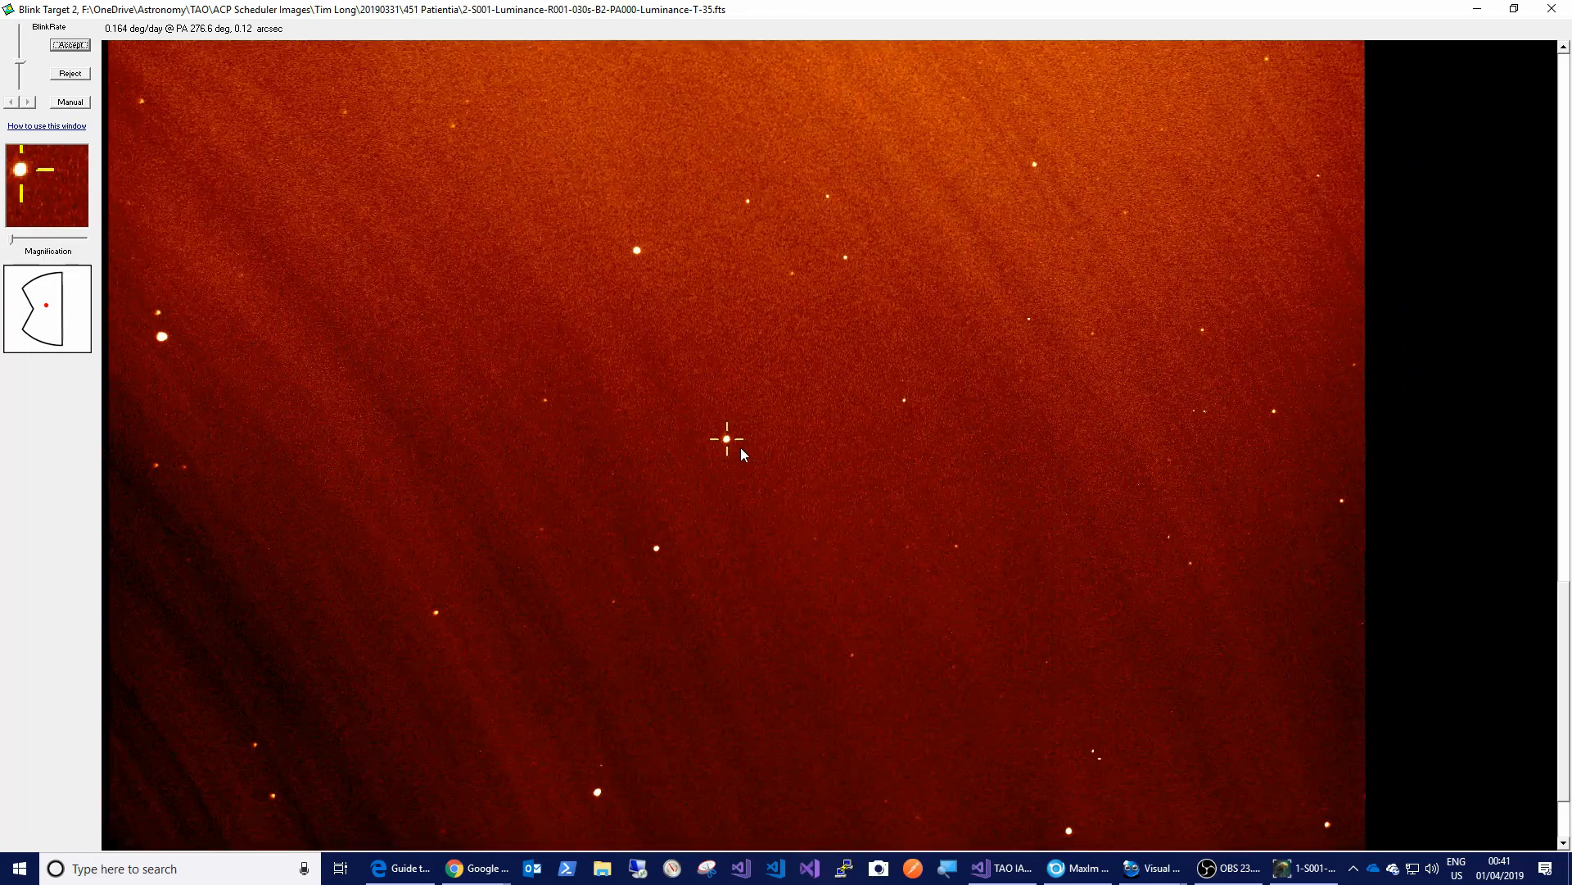
click(71, 47)
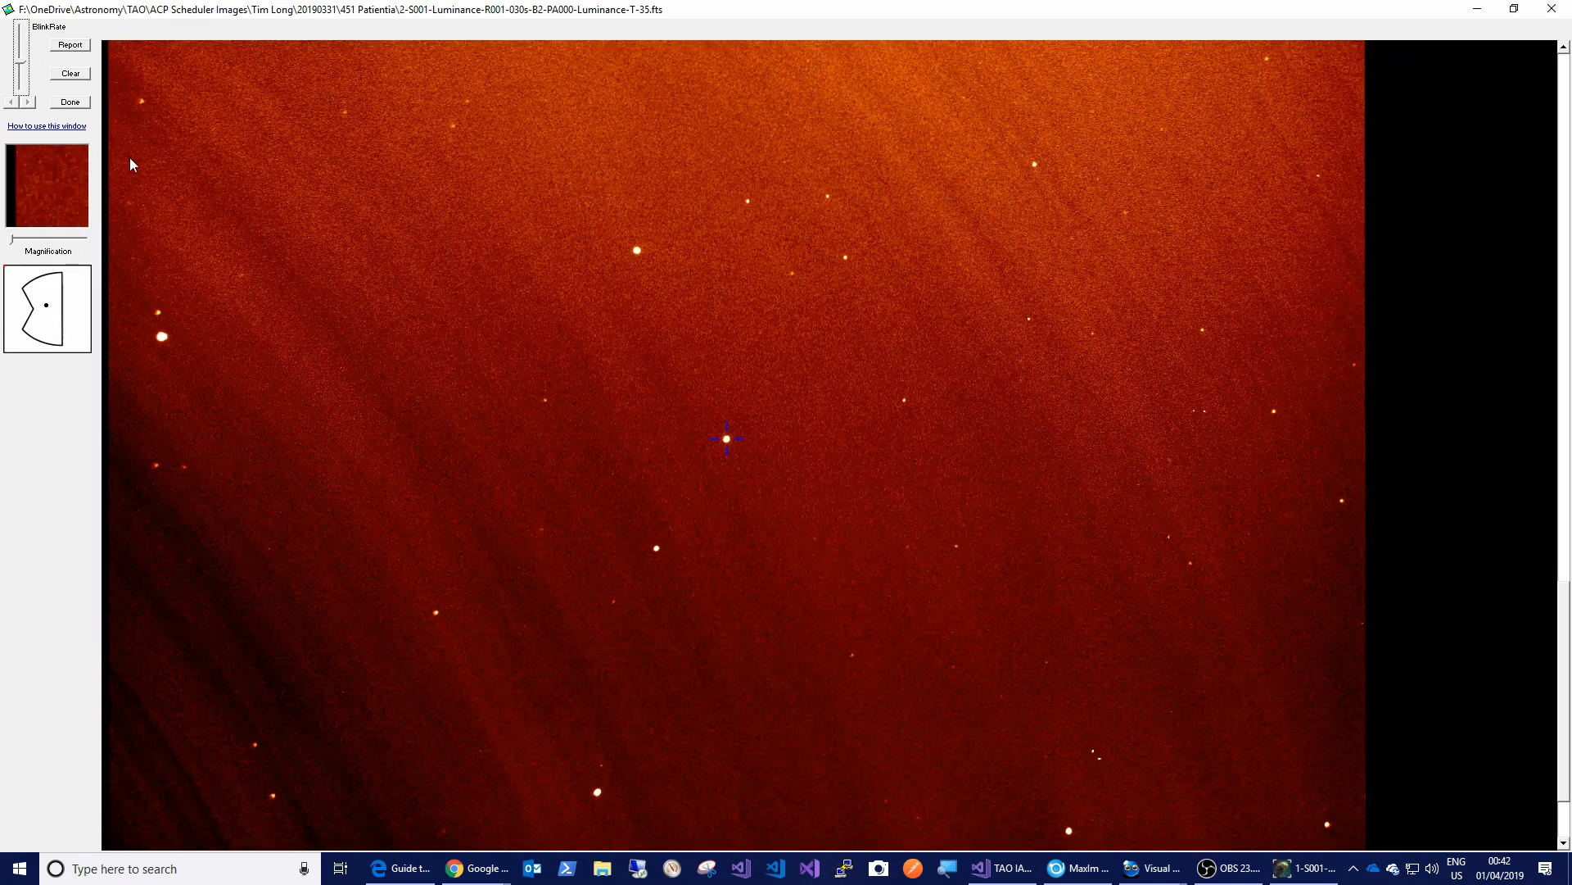
click(68, 48)
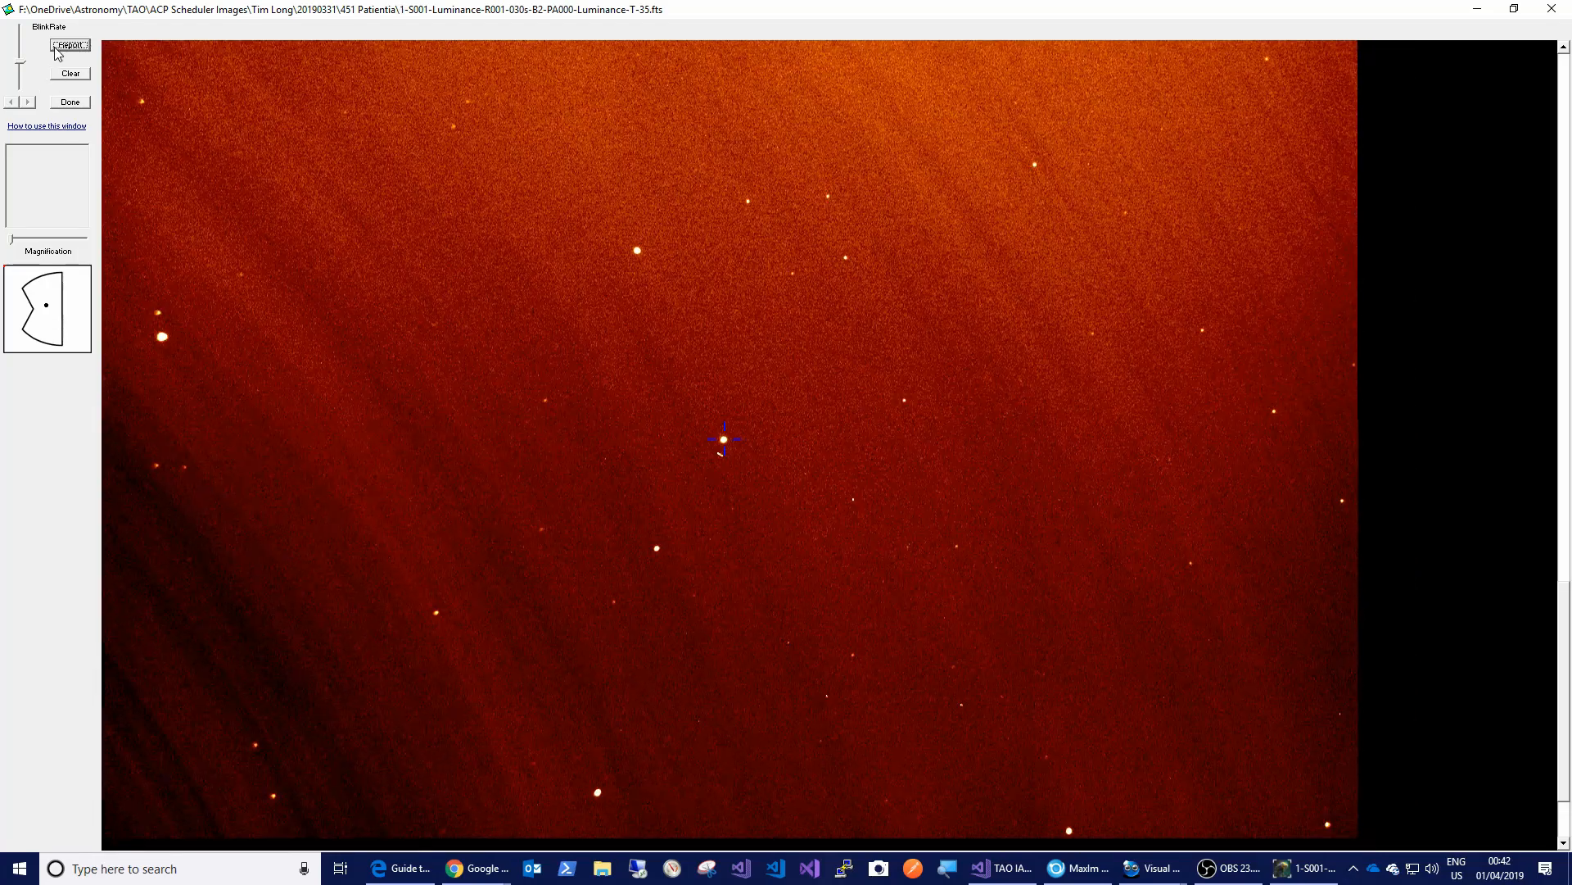
click(70, 103)
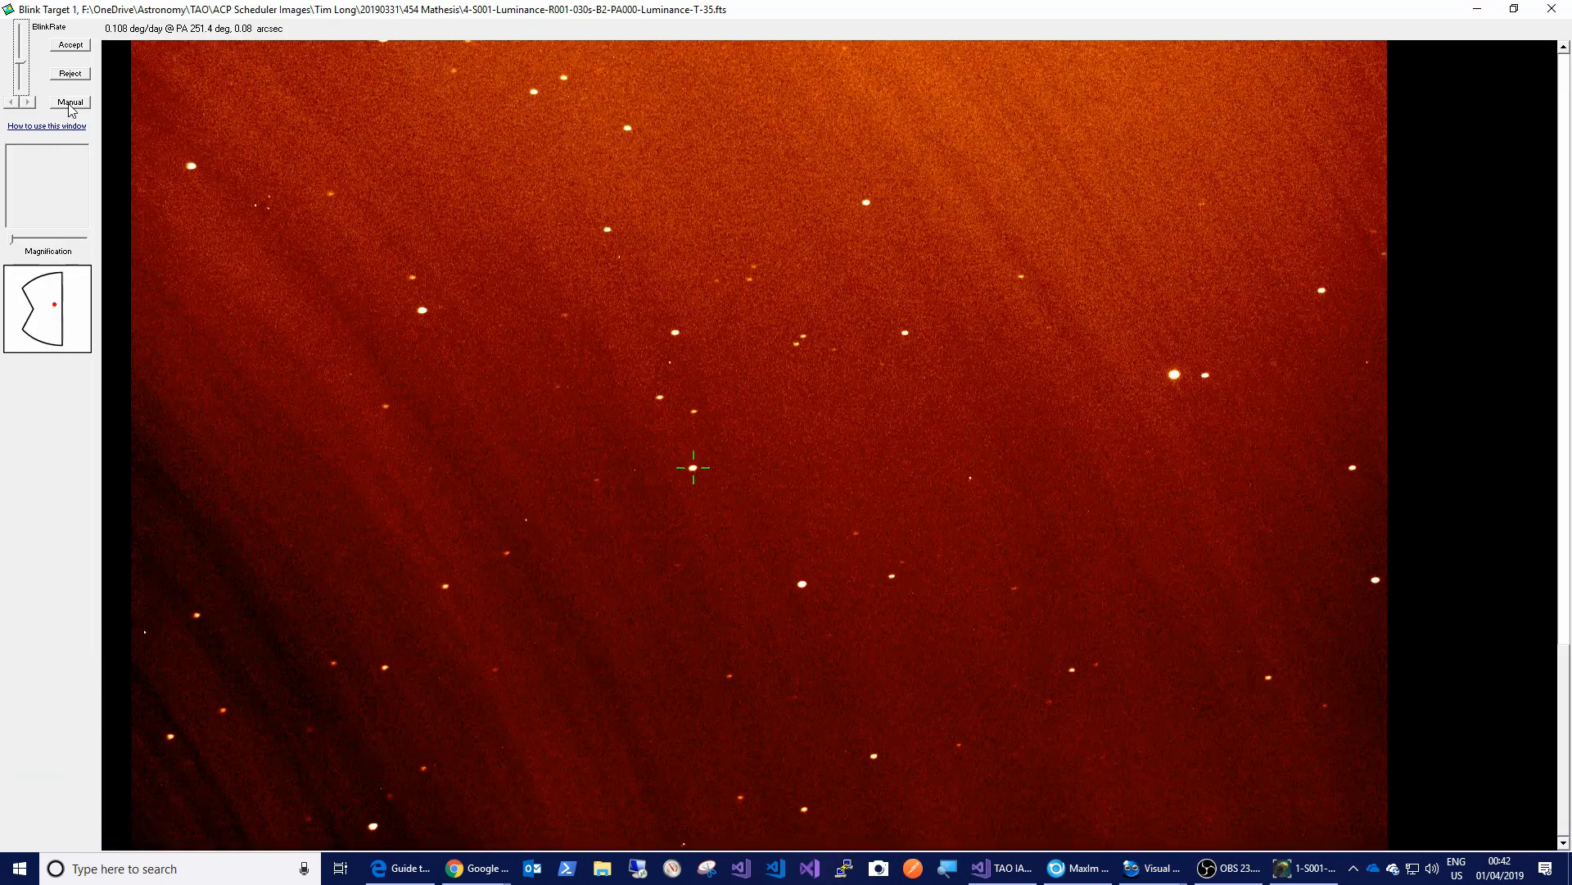
- Accept the 454 Mathesis detection and finish that image set
click(72, 45)
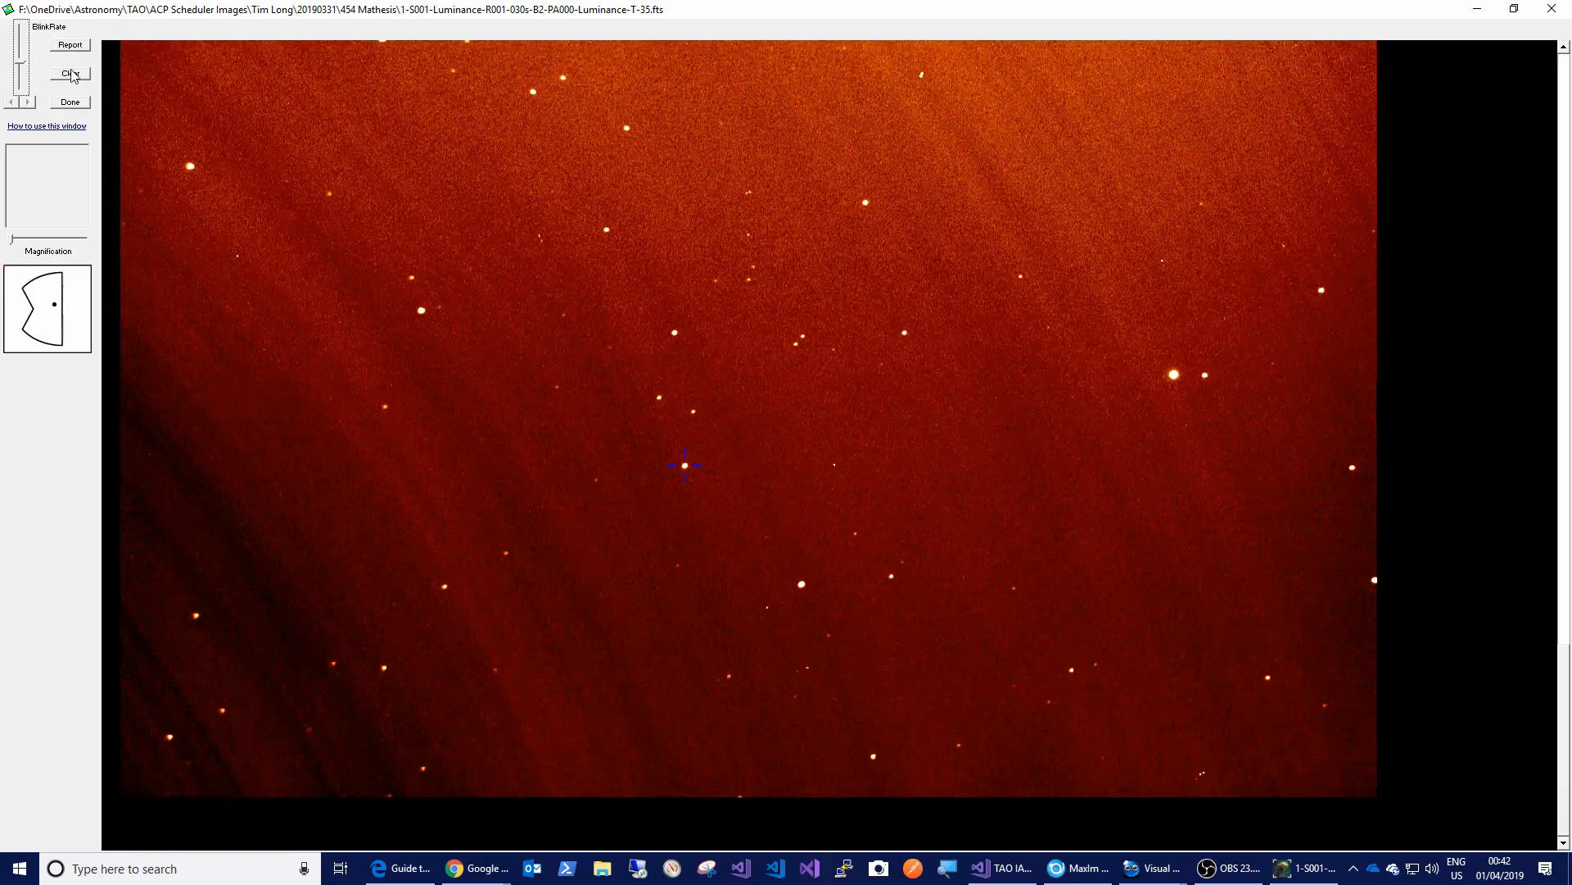
click(72, 54)
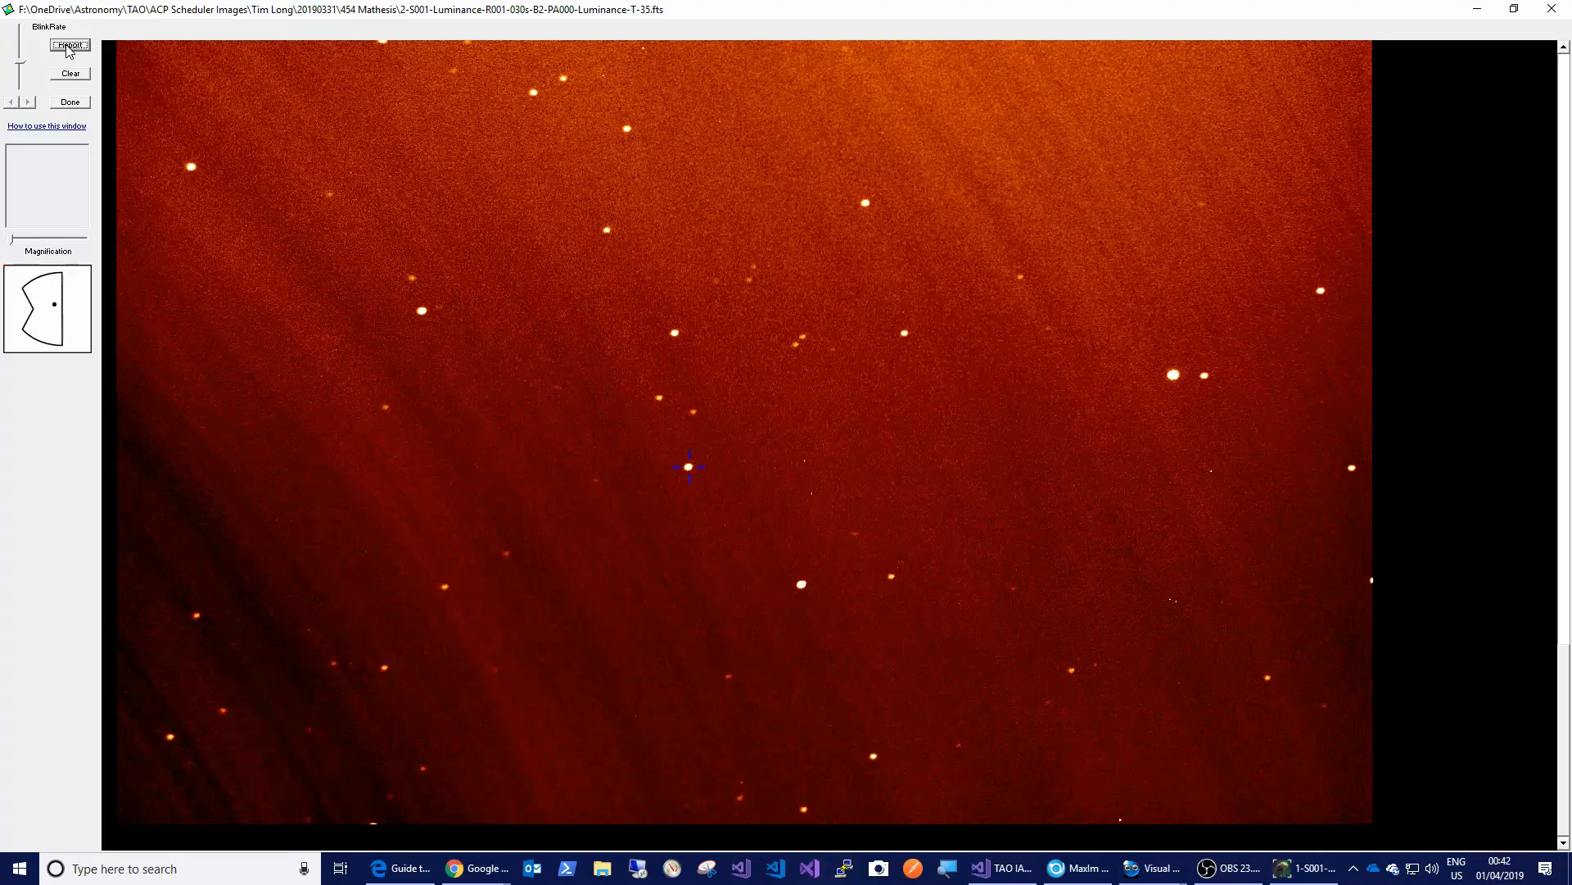
click(70, 102)
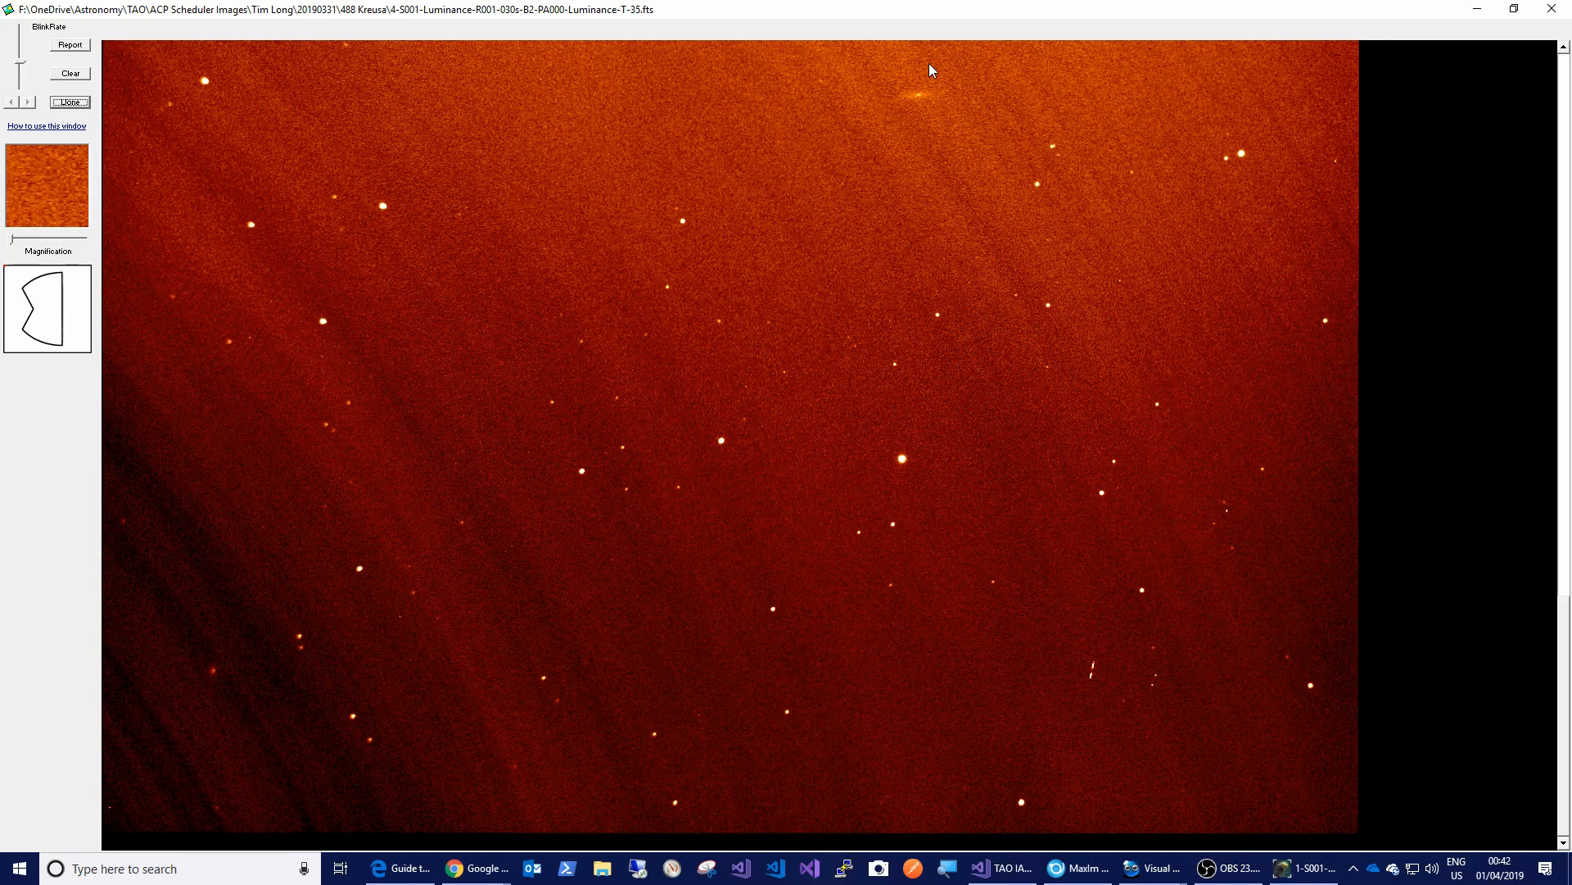
- Mark the 488 Kreusa moving object near the image centre in each blinked frame
click(722, 442)
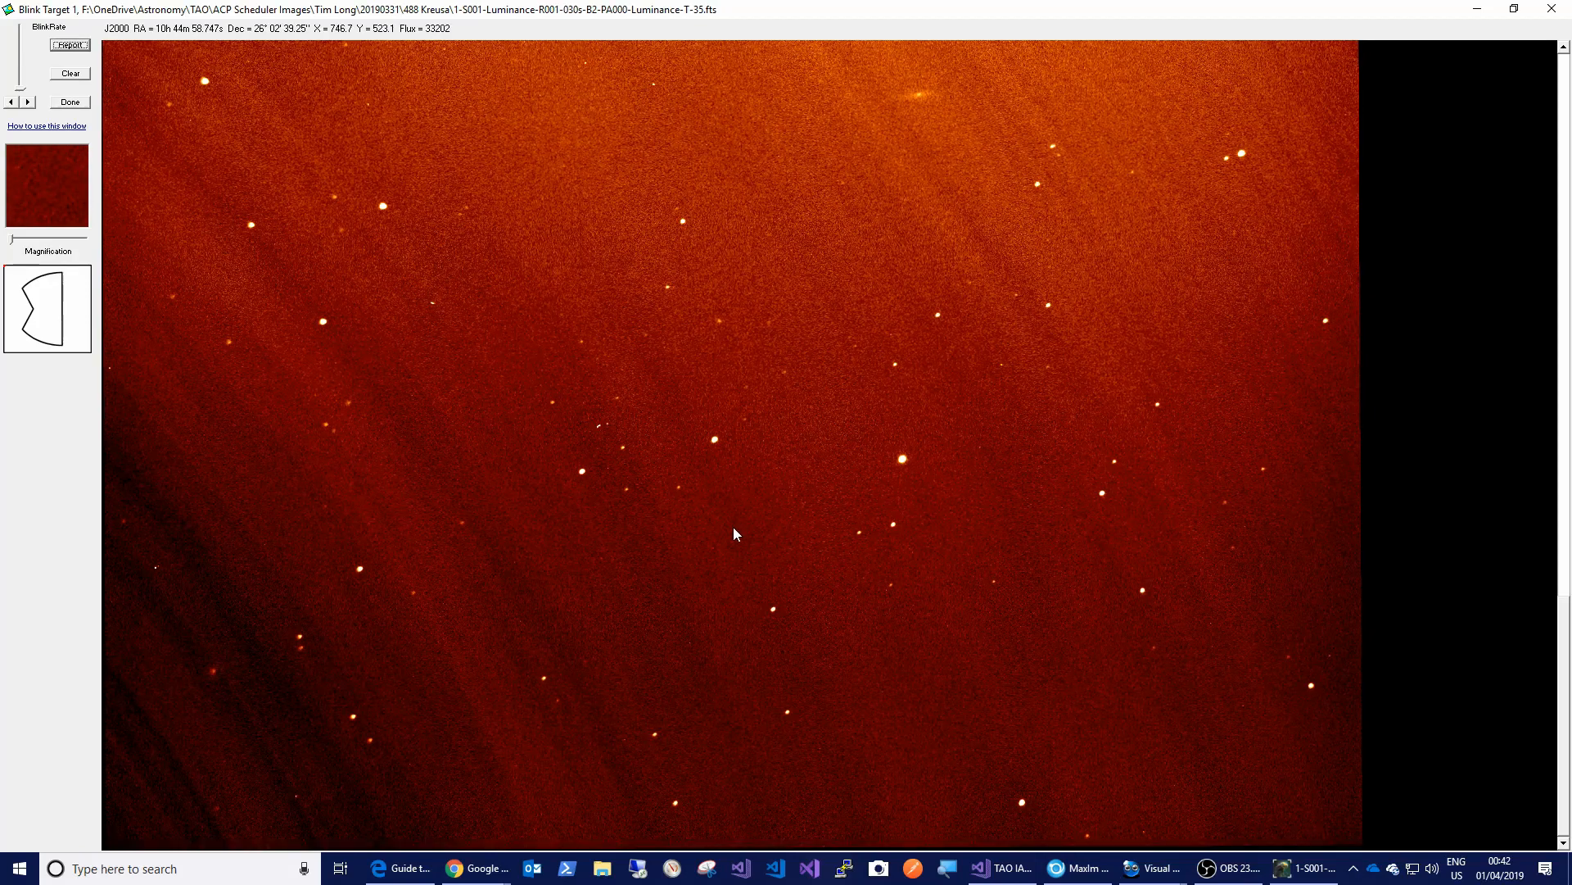
click(714, 439)
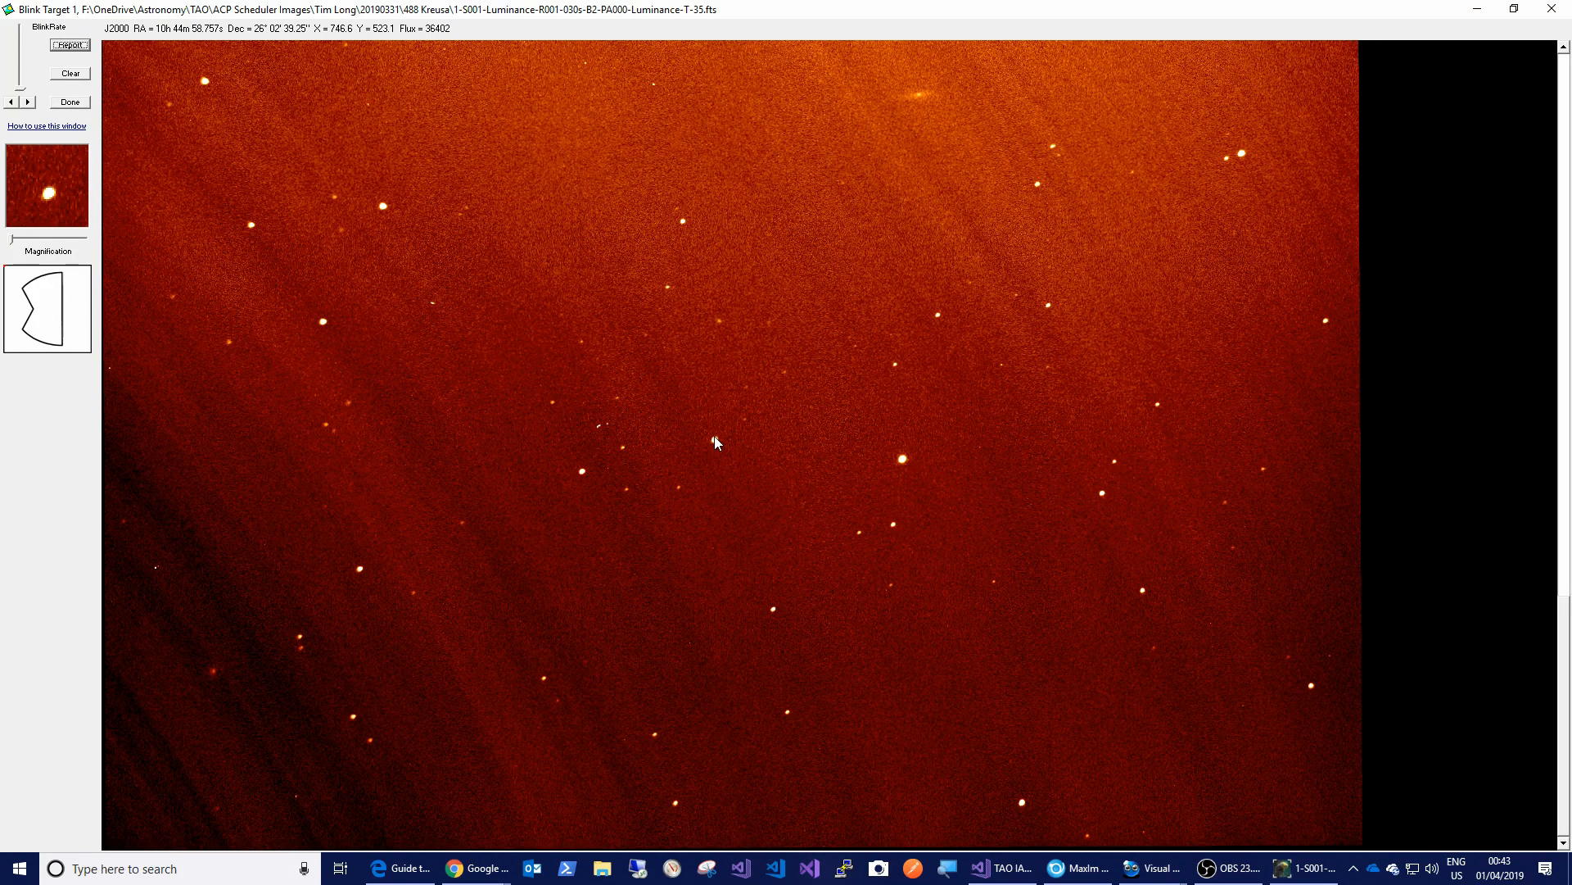
click(714, 440)
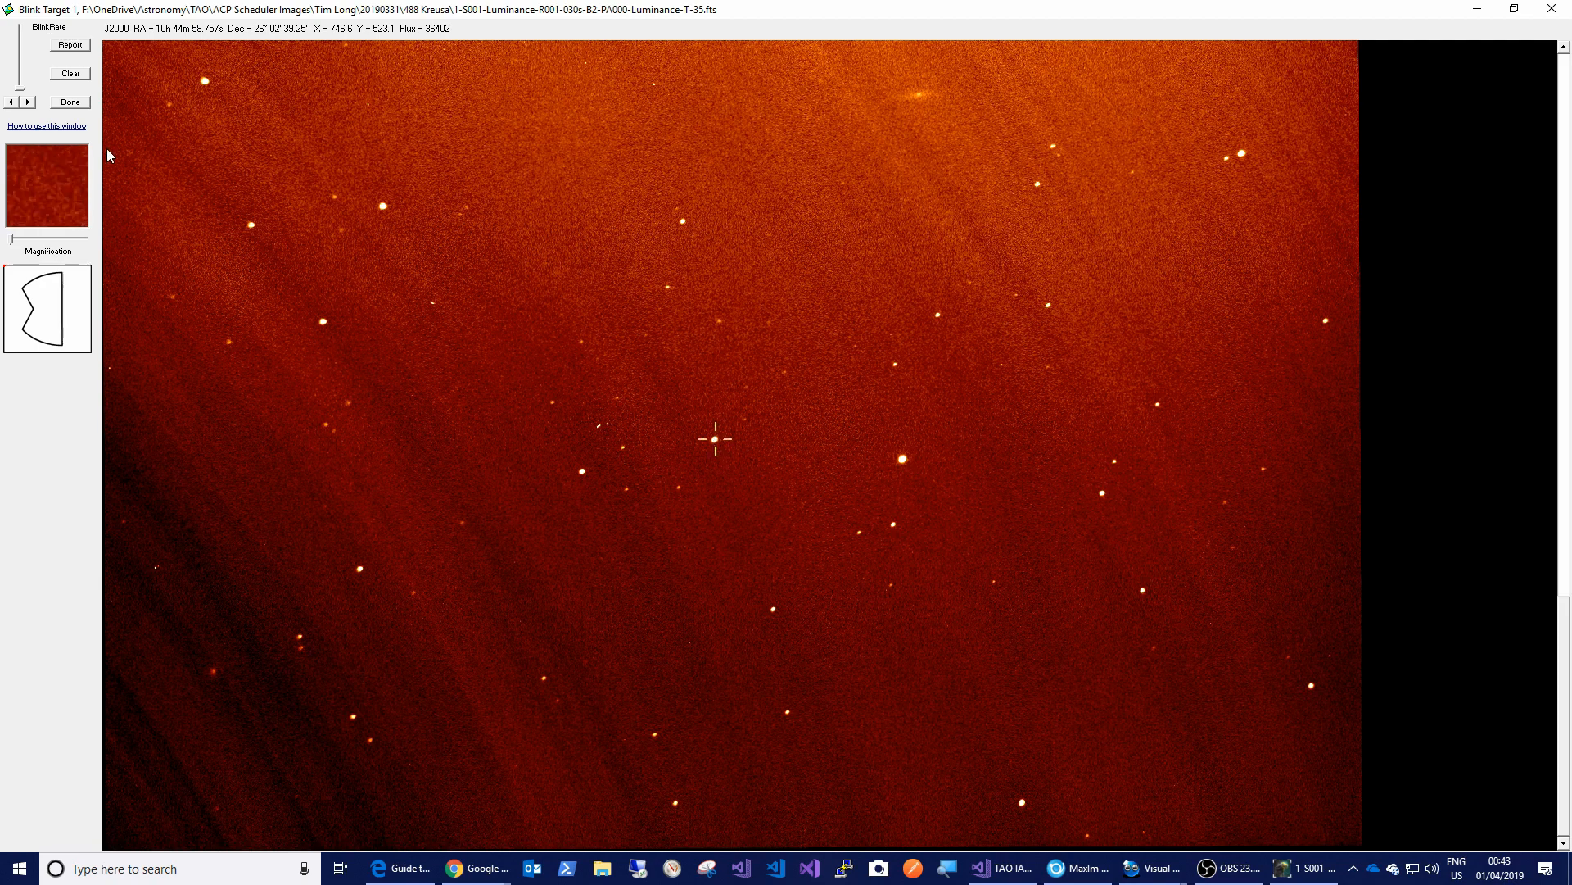
click(27, 101)
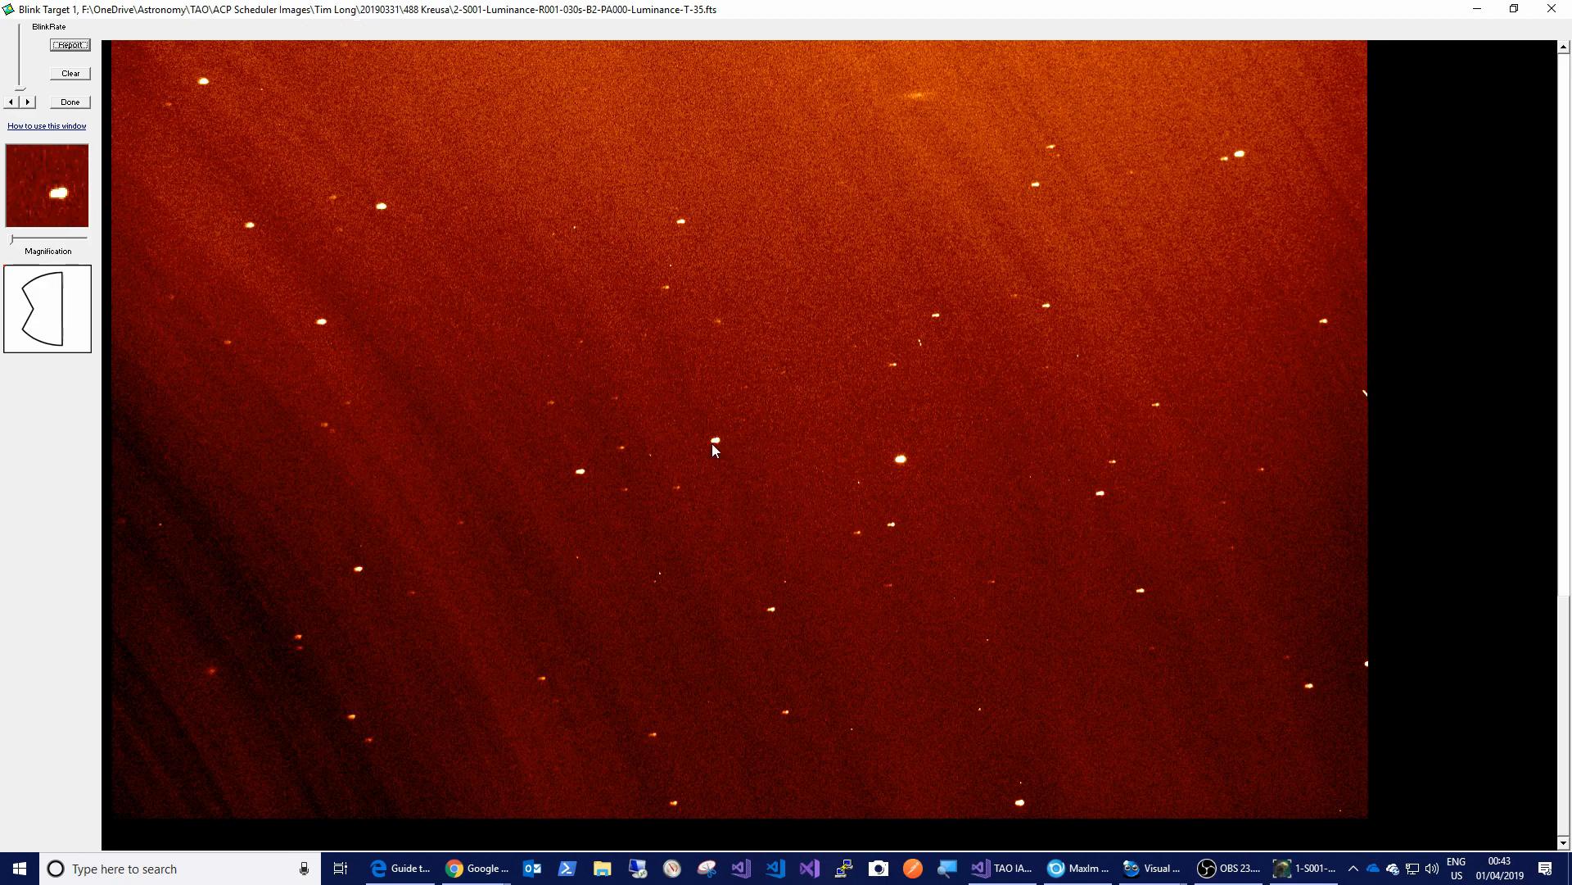
click(28, 103)
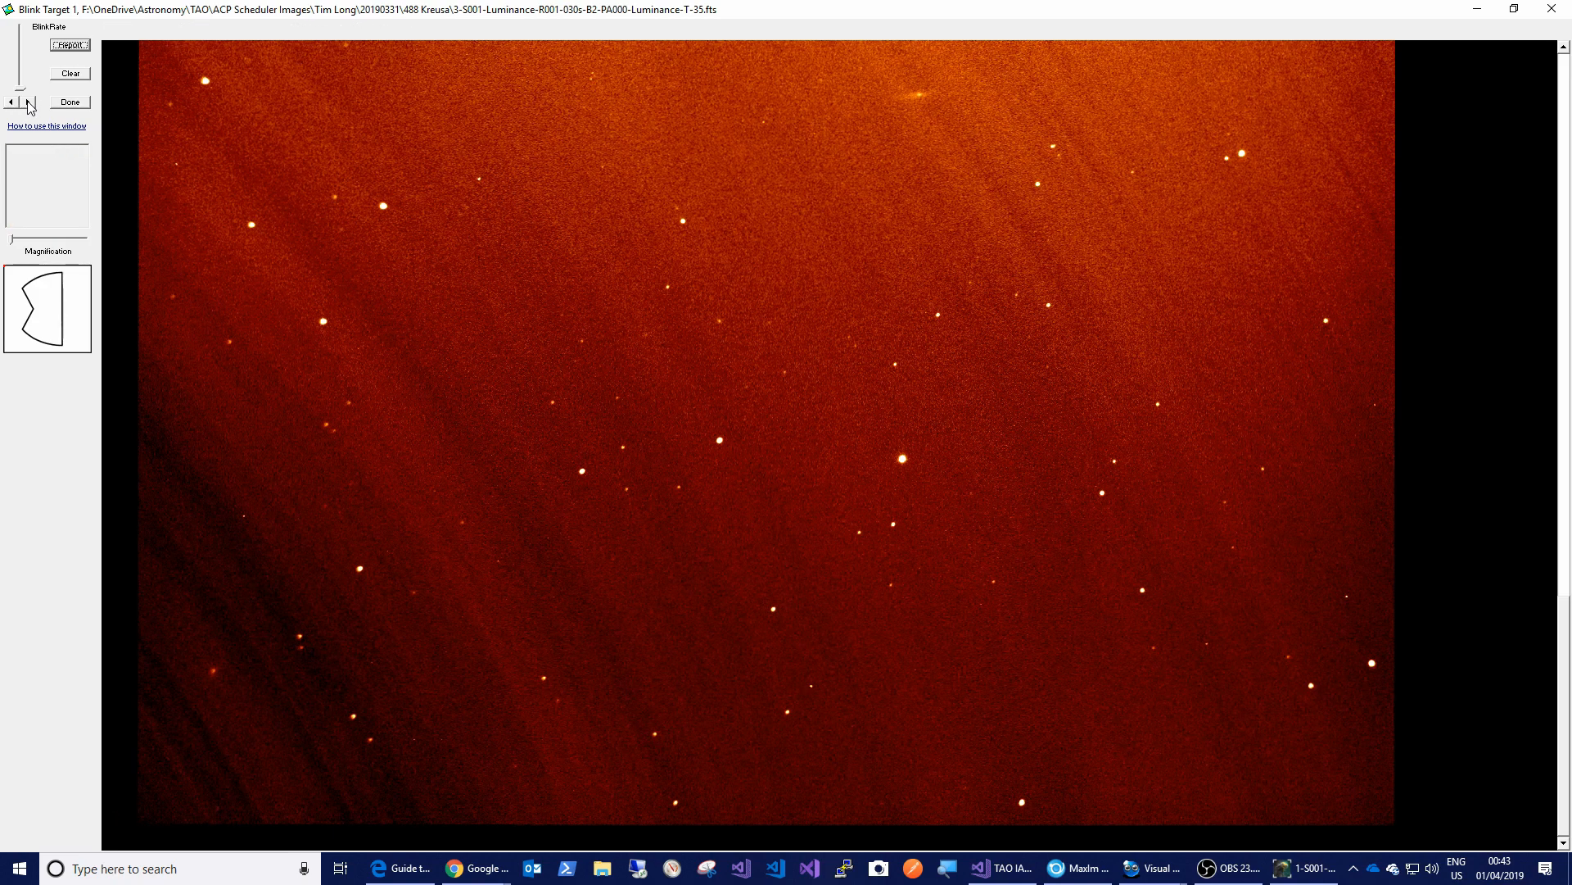
click(720, 441)
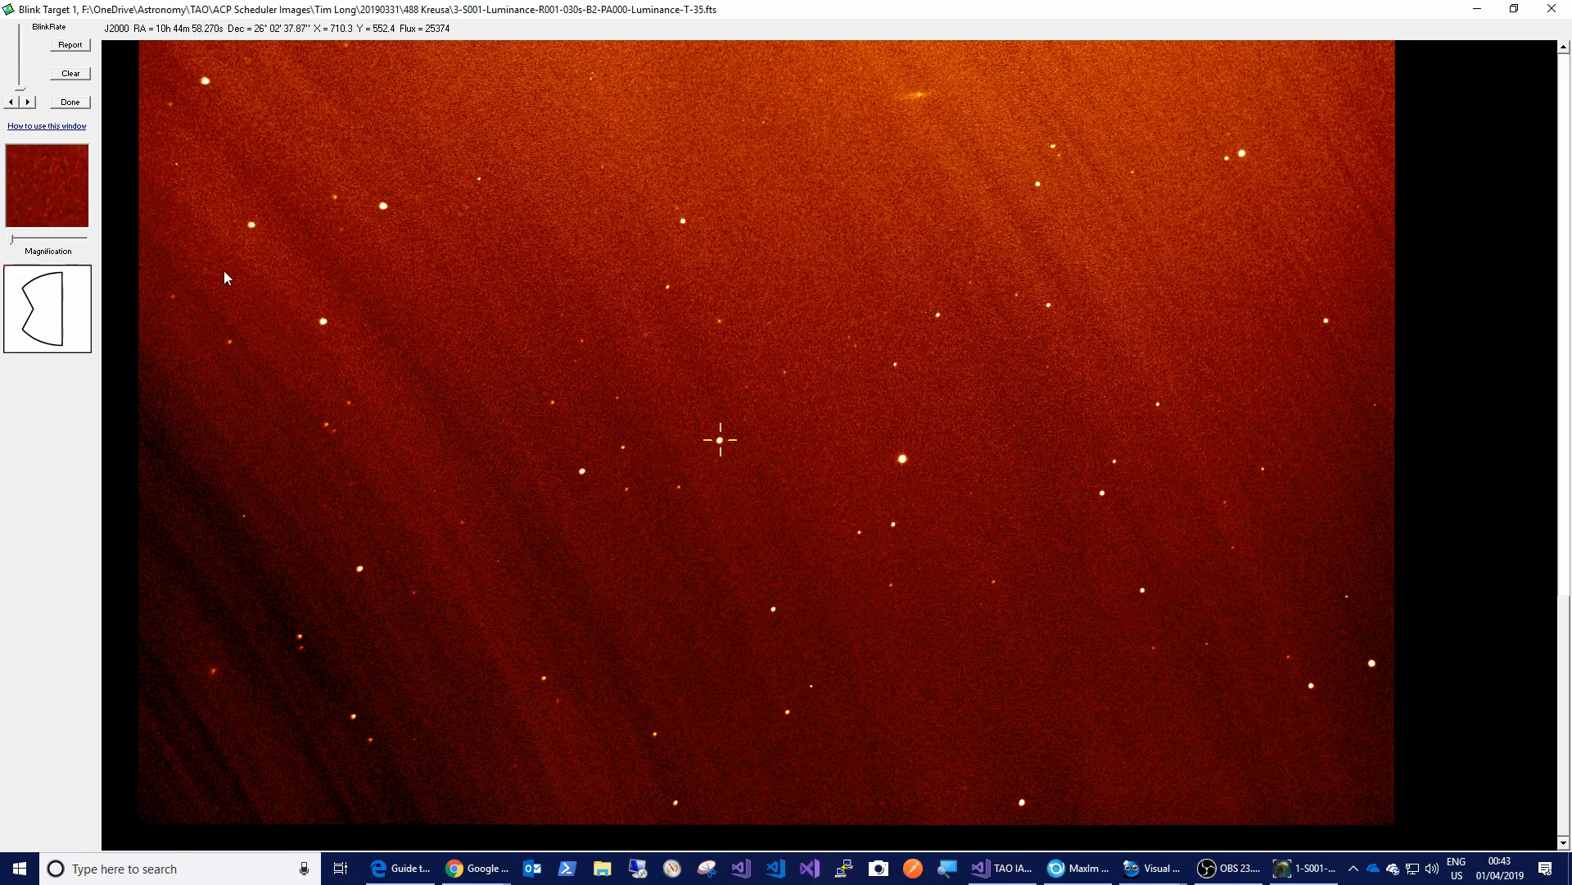
click(28, 102)
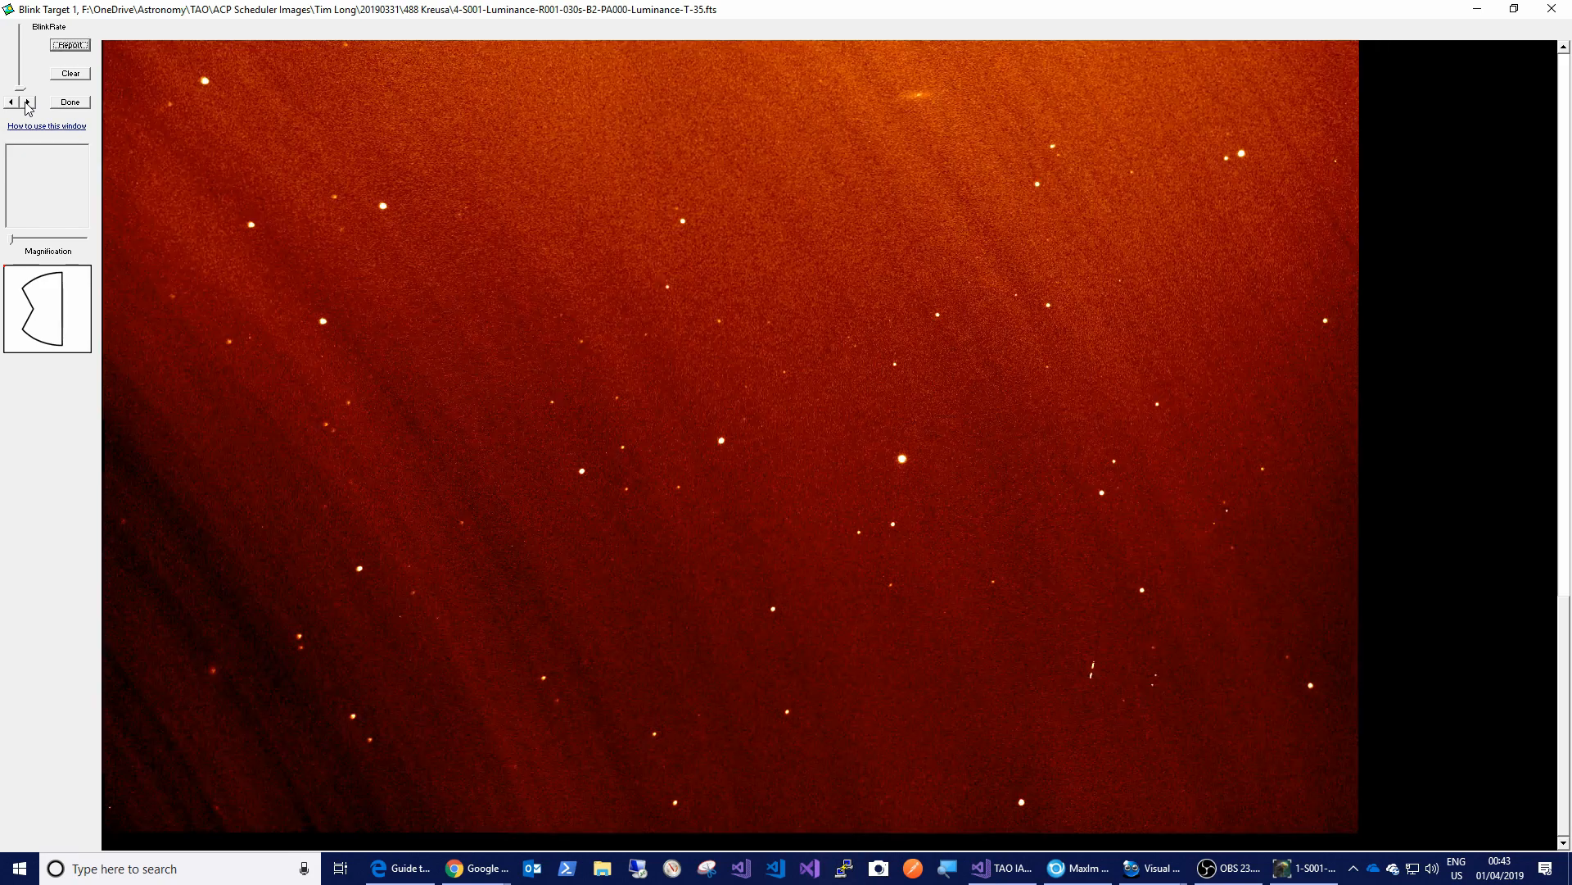
click(721, 441)
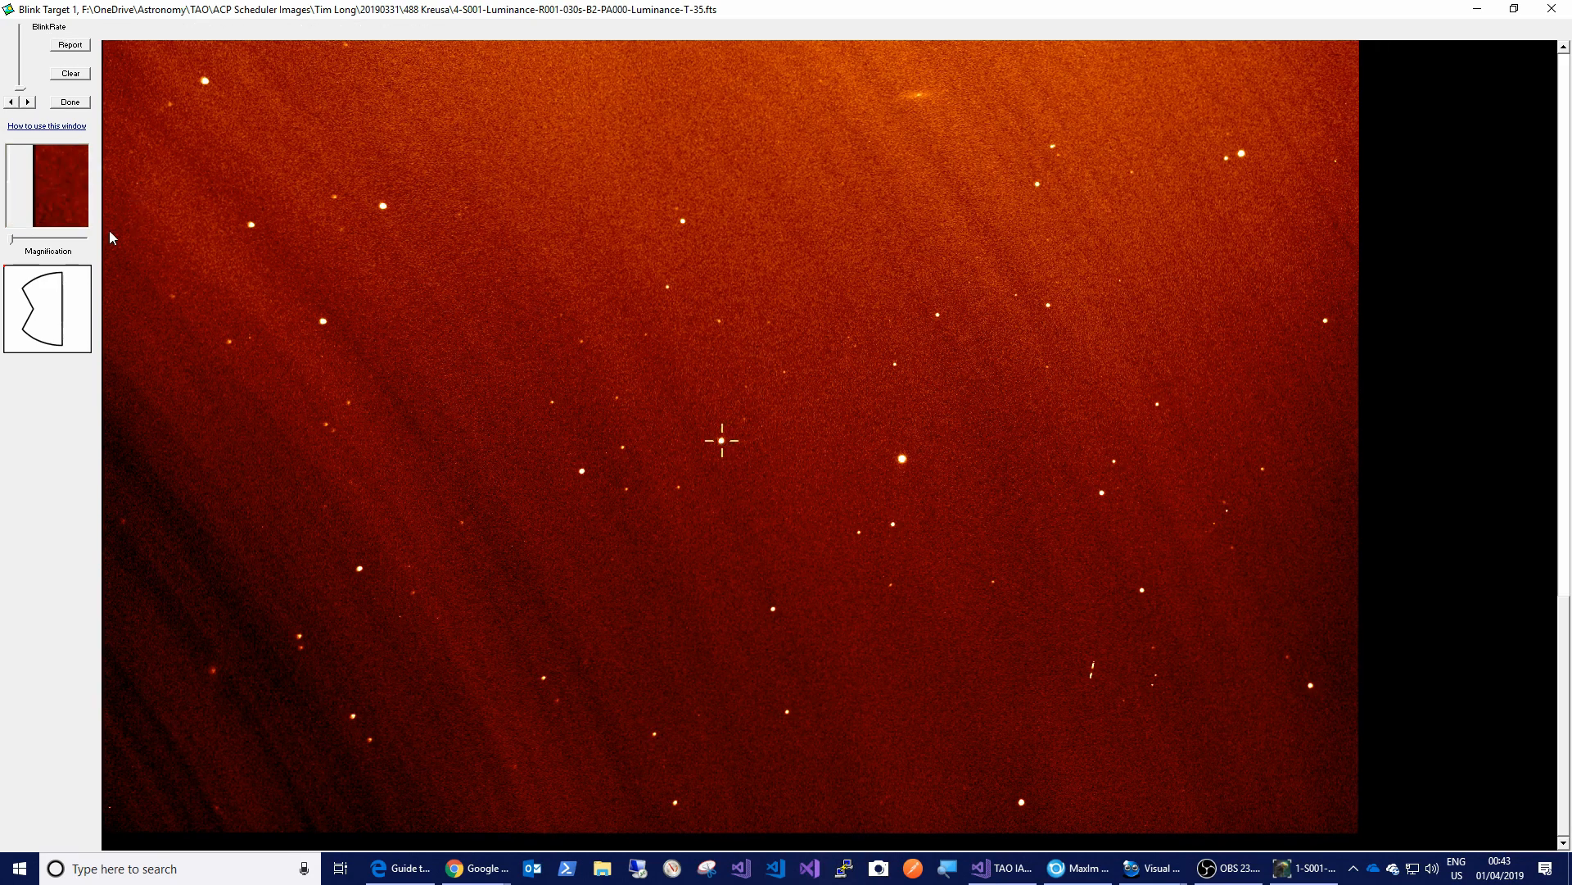
- Review the Kreusa frames, adjust BlinkRate, report the marked object, and finish the set
click(28, 103)
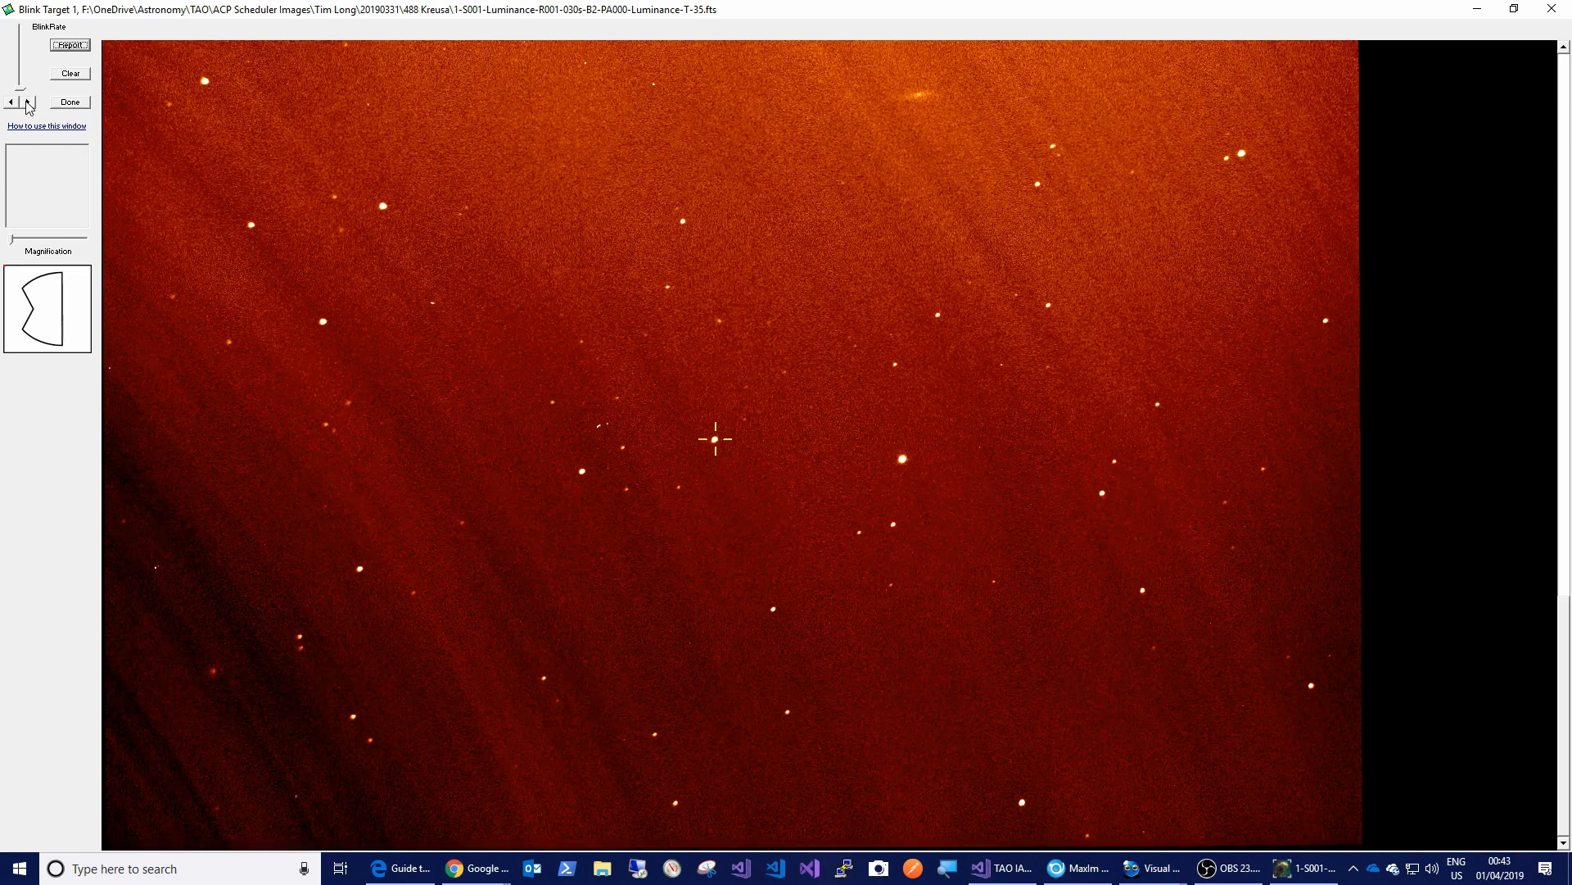
click(28, 103)
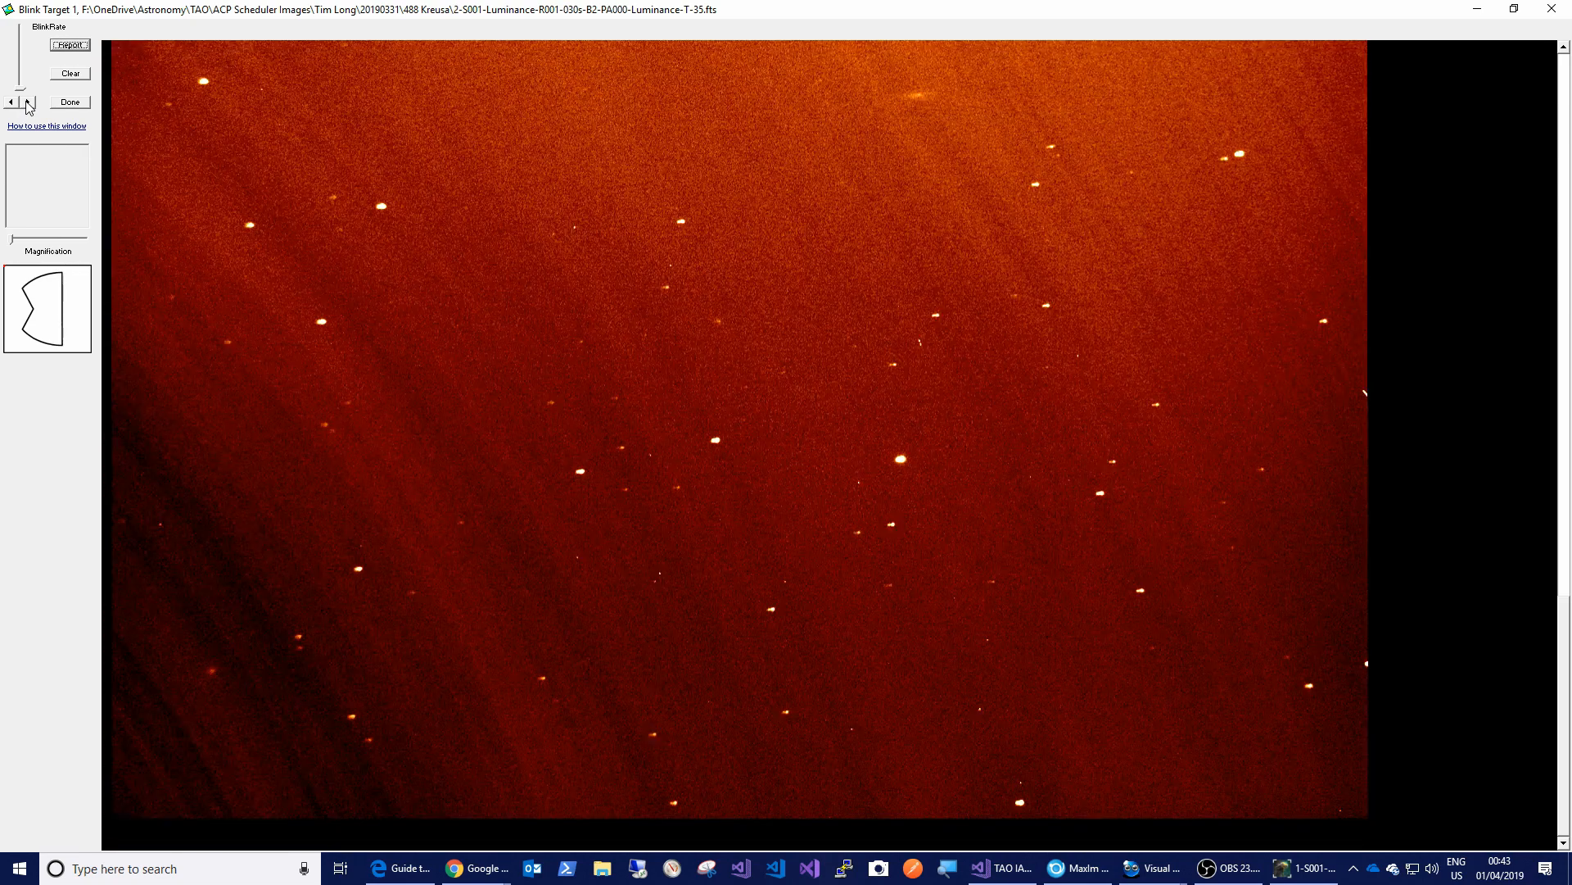
click(27, 103)
click(28, 102)
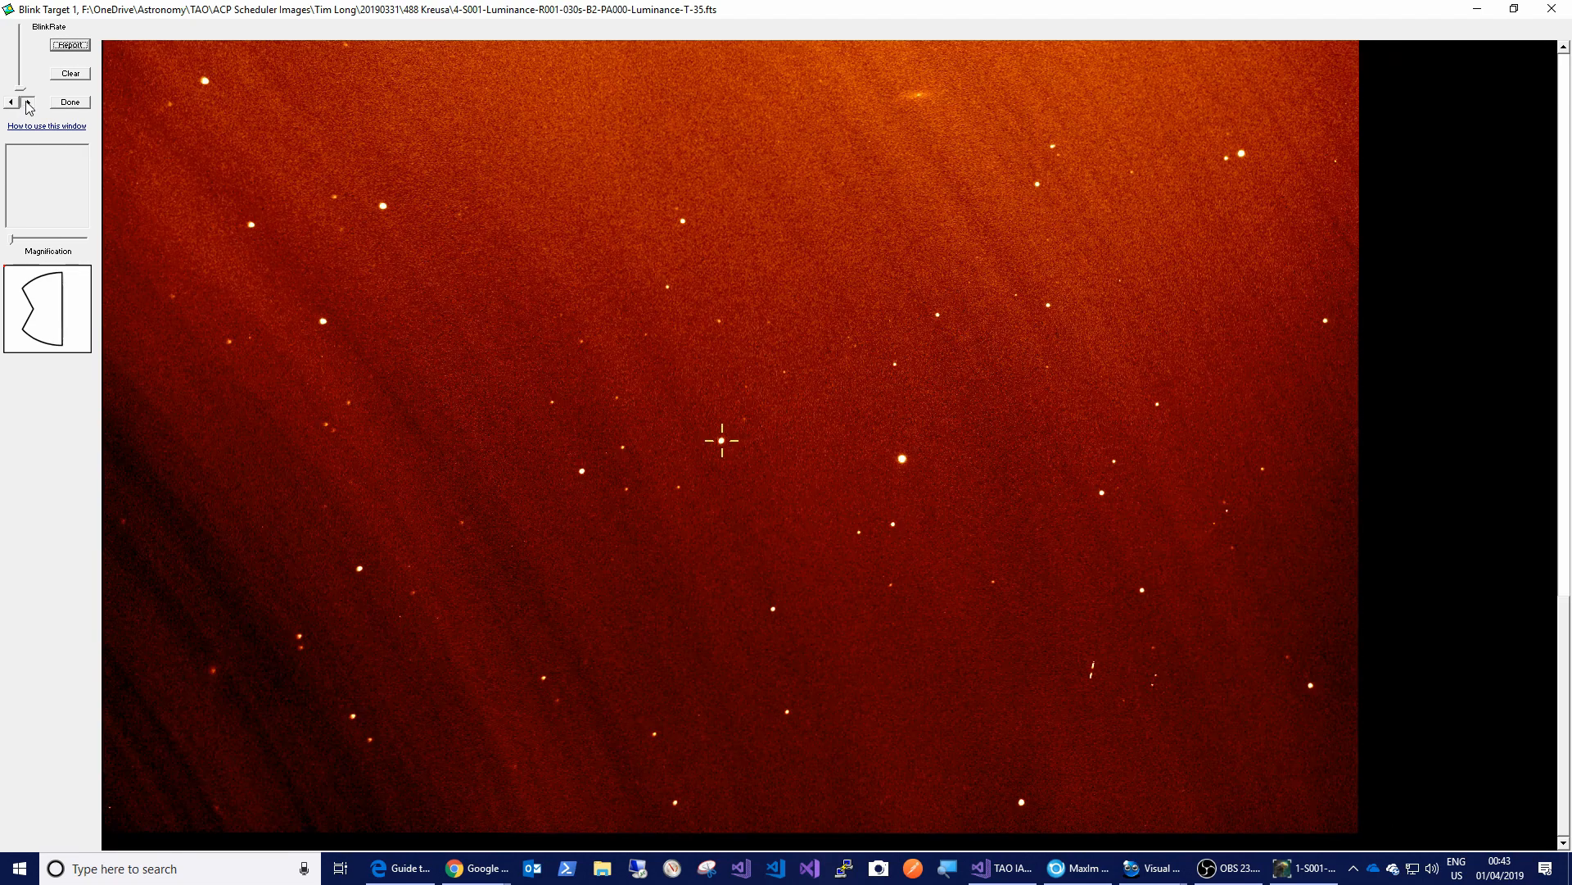
click(28, 103)
click(28, 102)
click(28, 102)
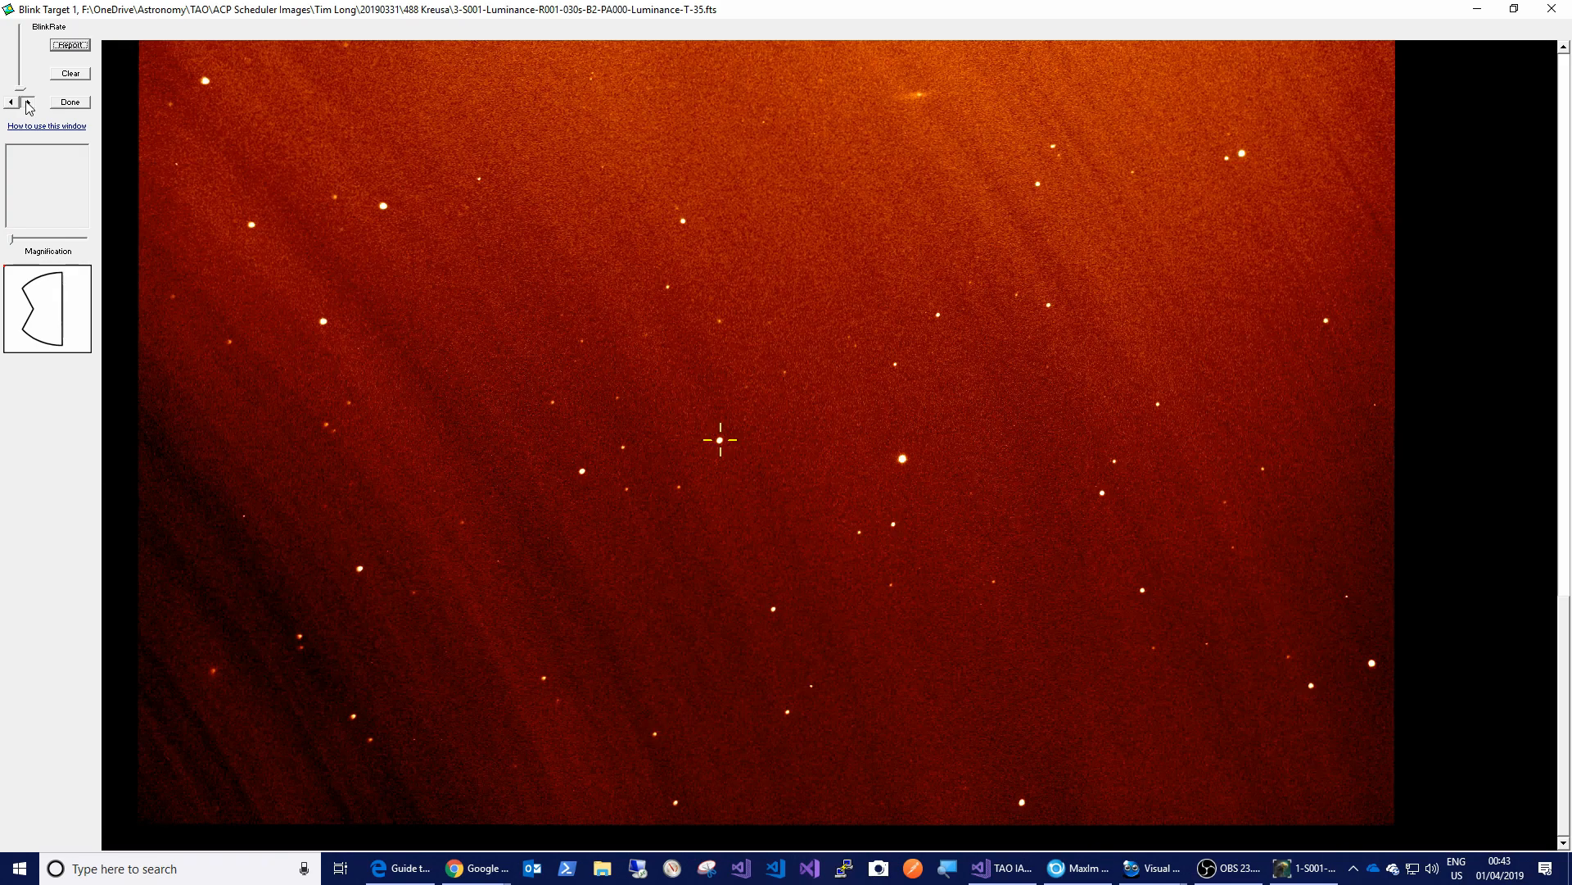
click(28, 103)
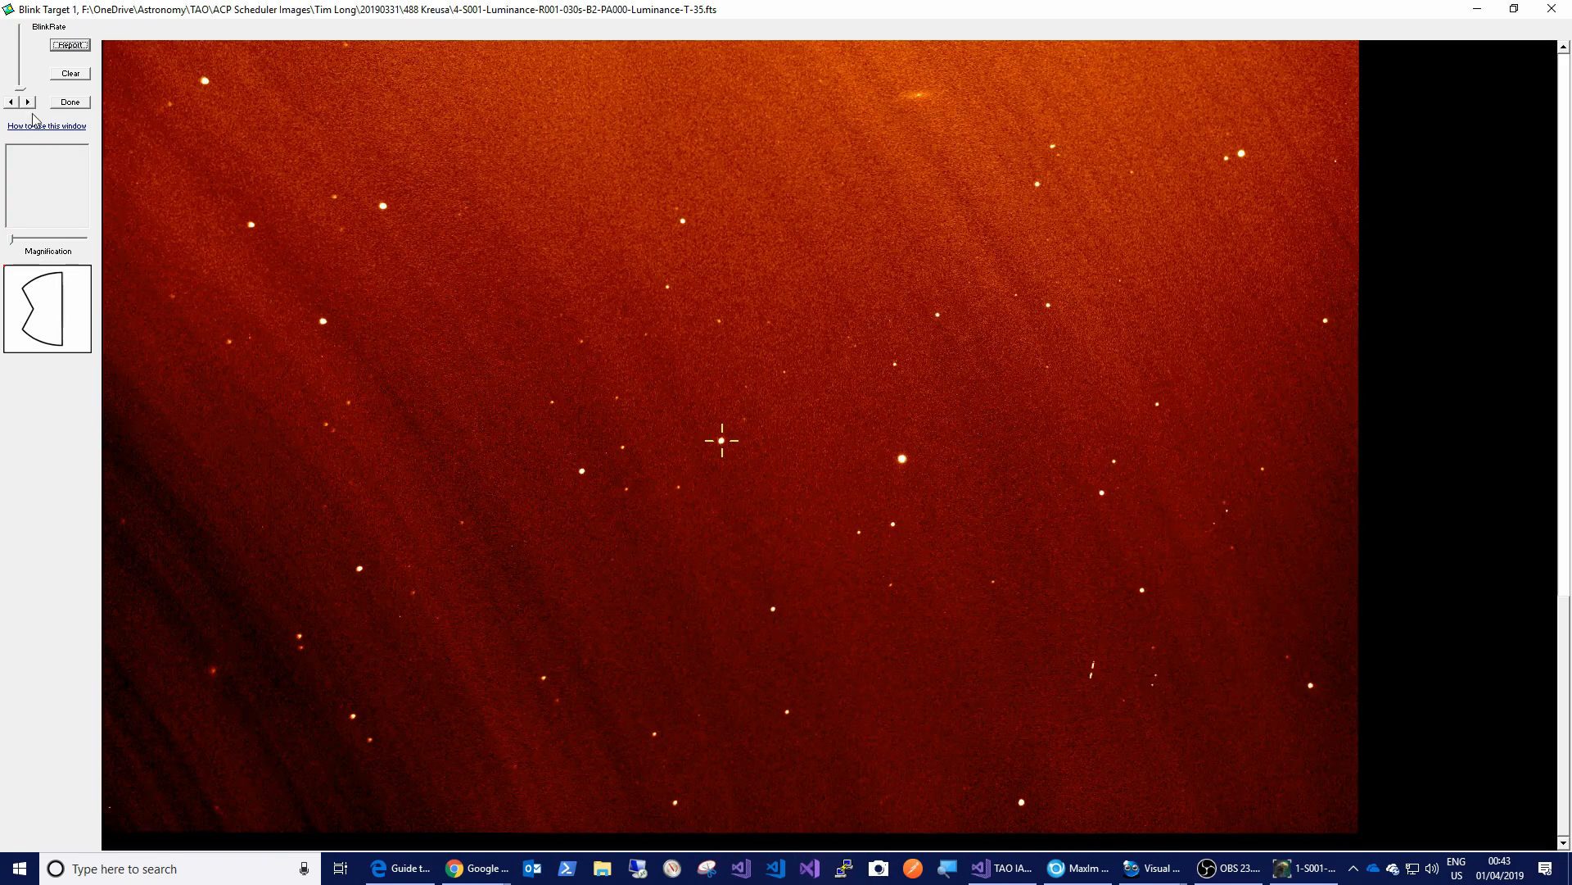
drag(20, 92, 22, 72)
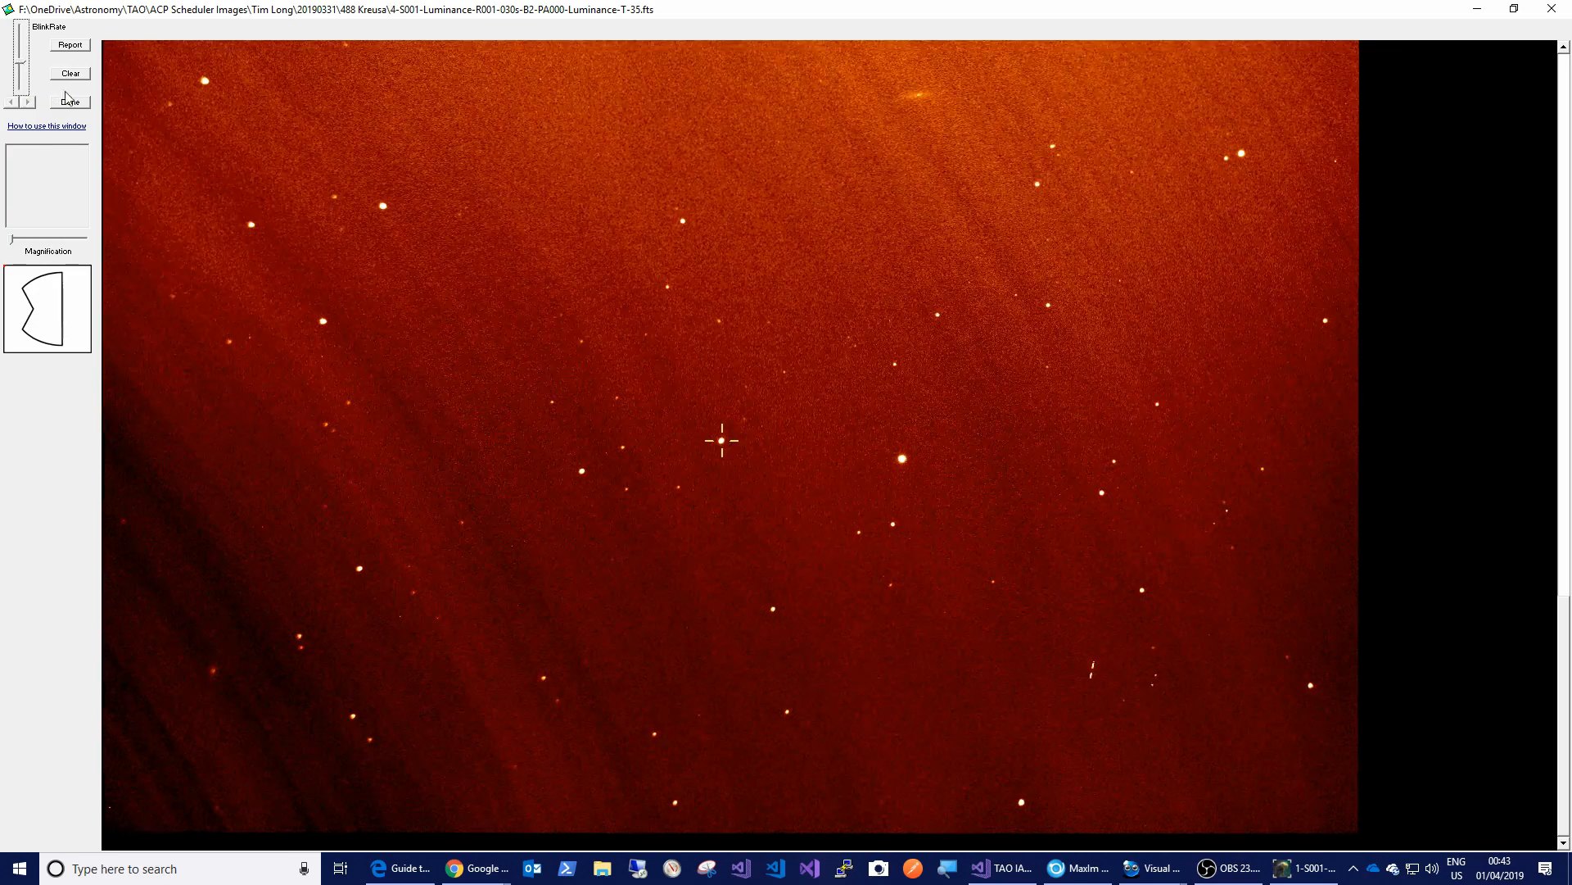
click(69, 47)
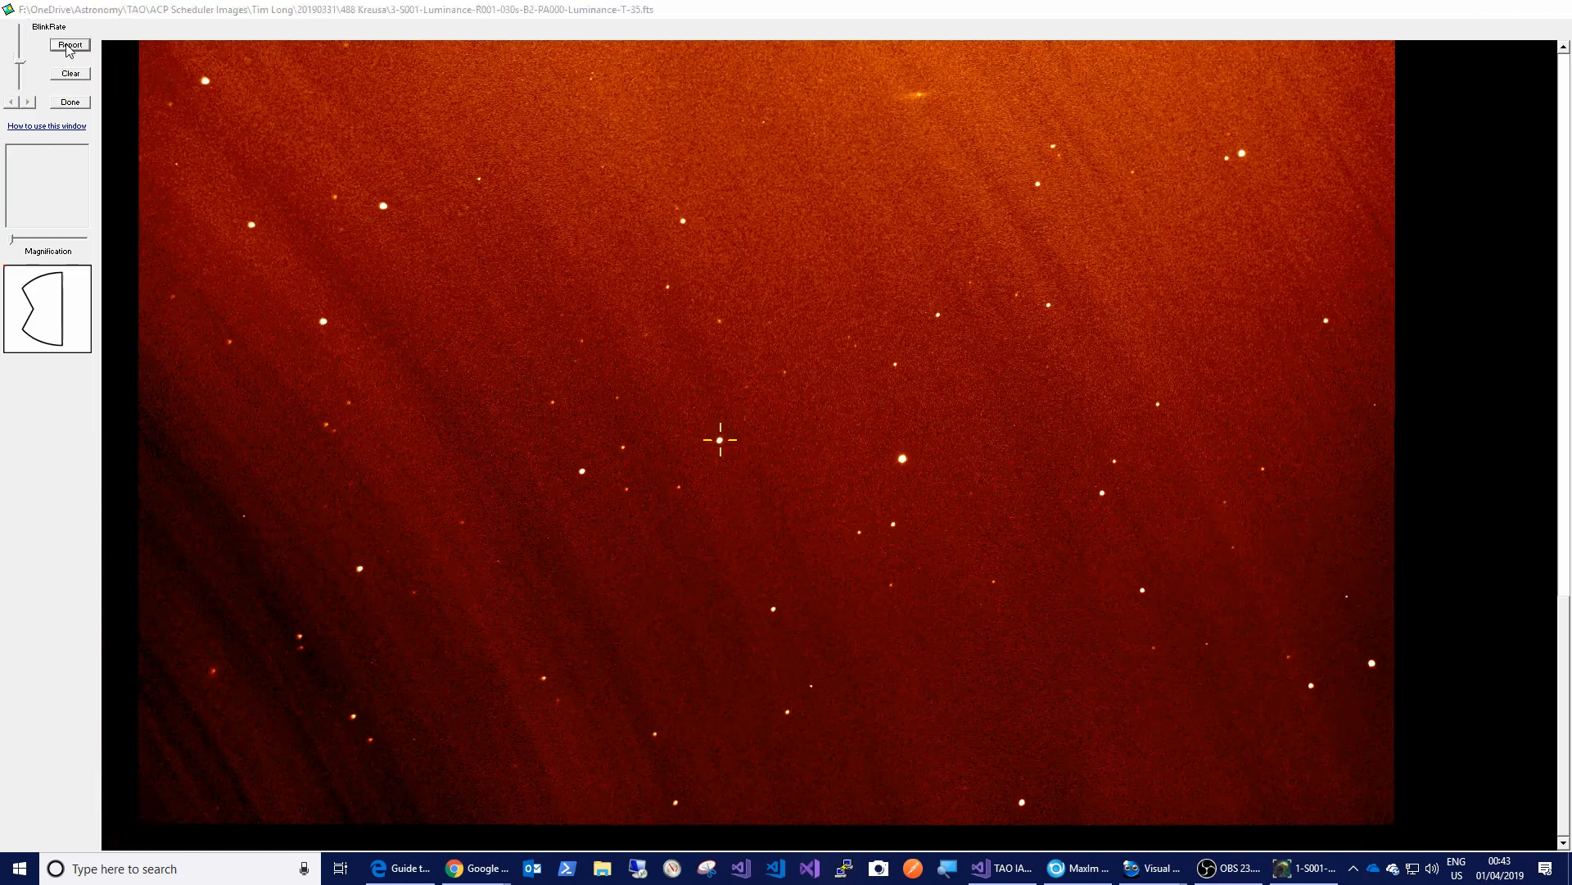
click(71, 103)
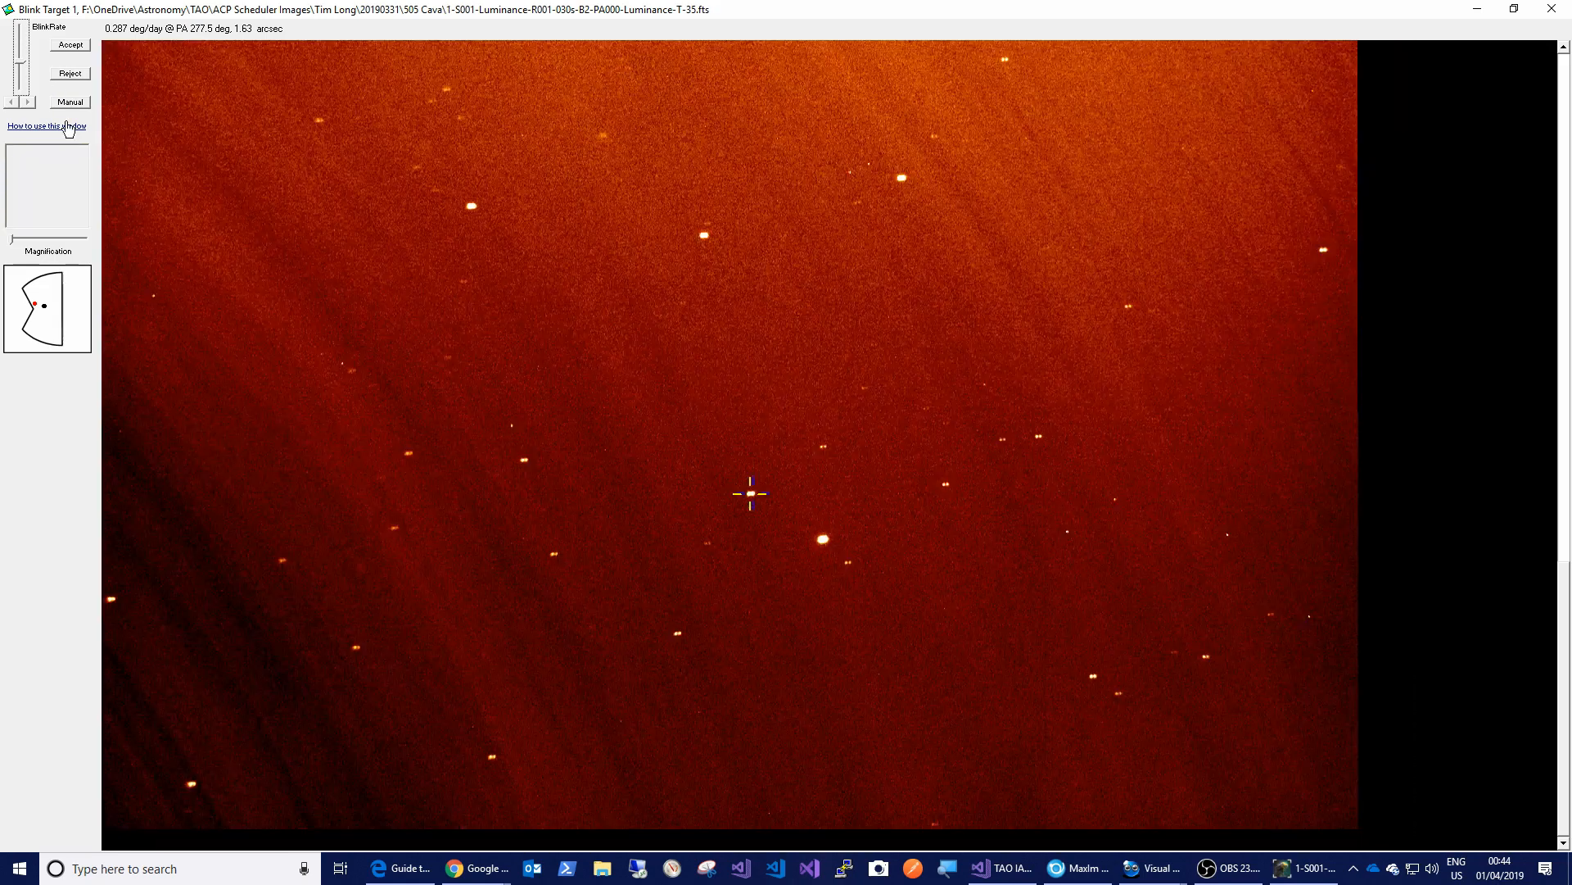
- Reject the automatic 505 Cava detection and manually mark the object near the image centre
click(72, 76)
click(76, 104)
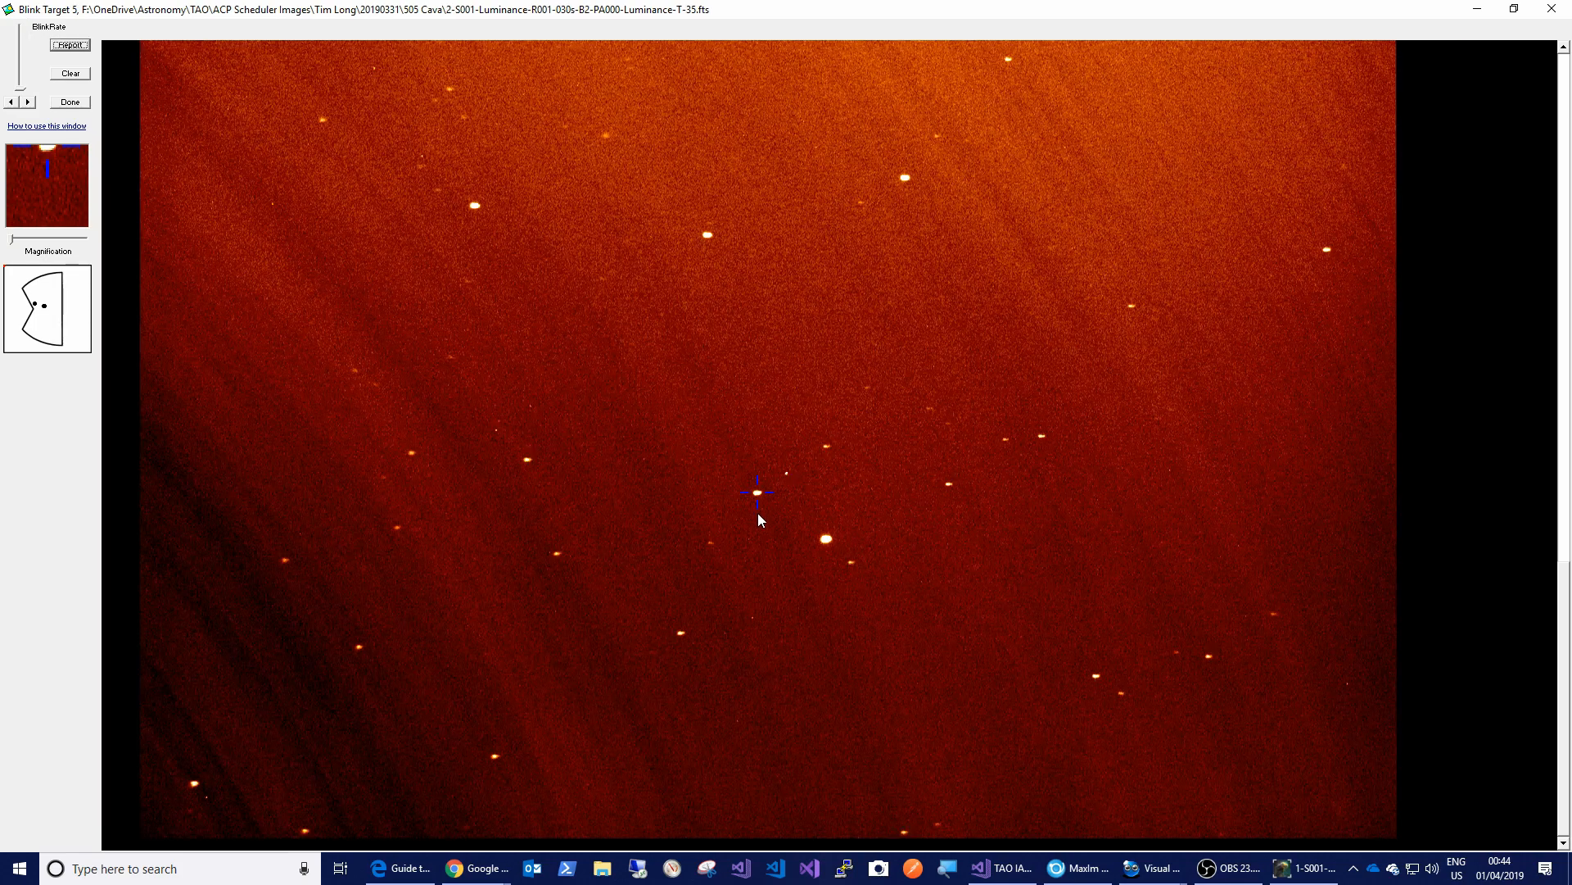
click(759, 495)
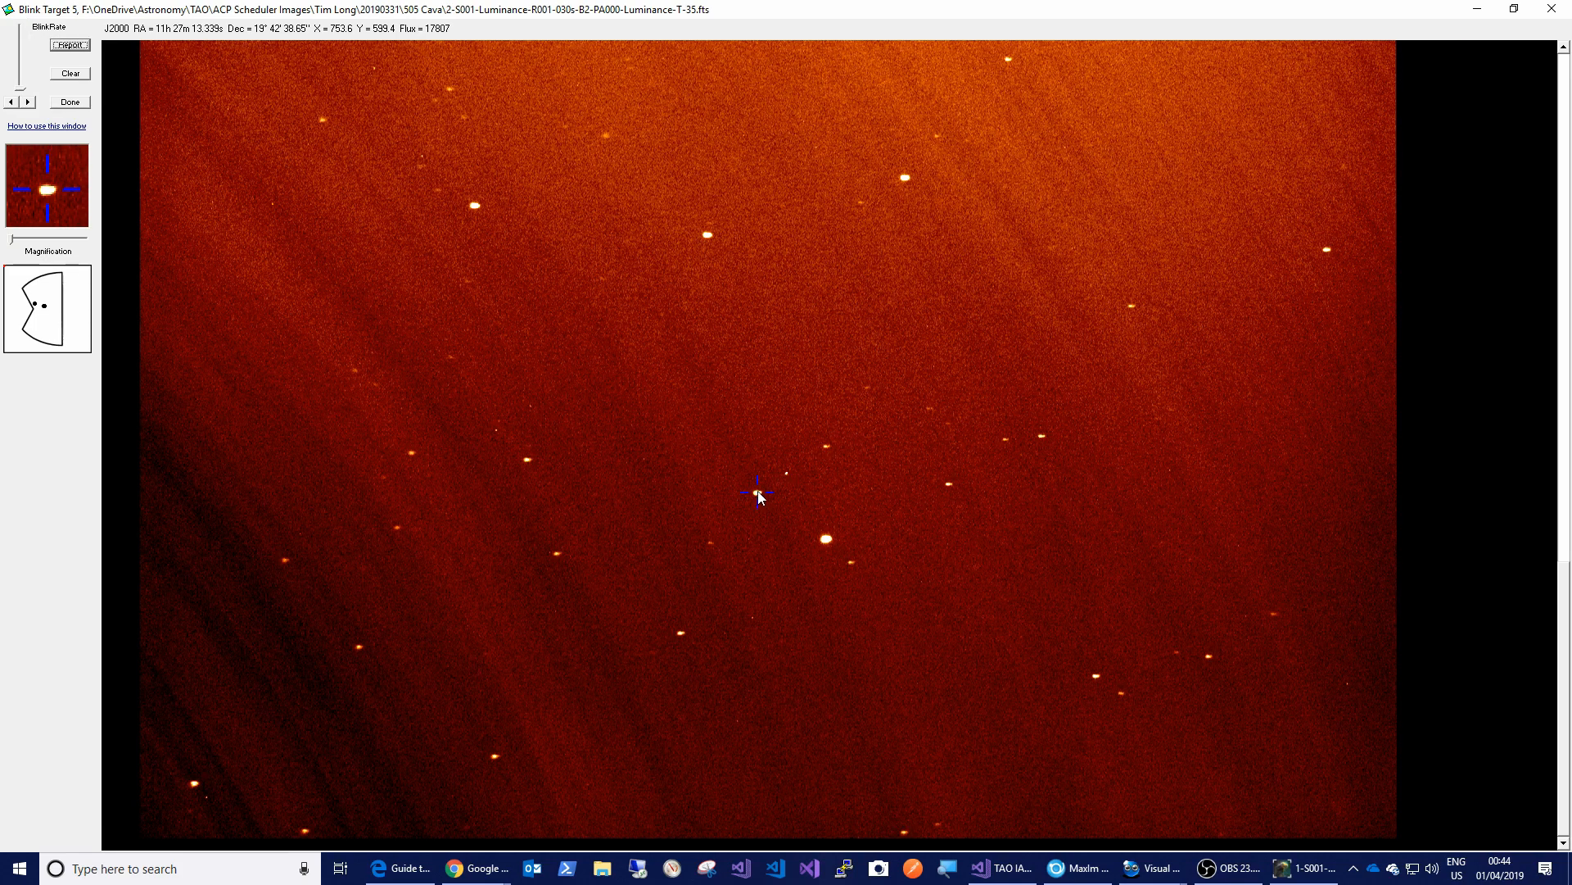
click(759, 496)
- Clear the marked positions, advance one frame, and finish the 505 Cava image set
click(71, 74)
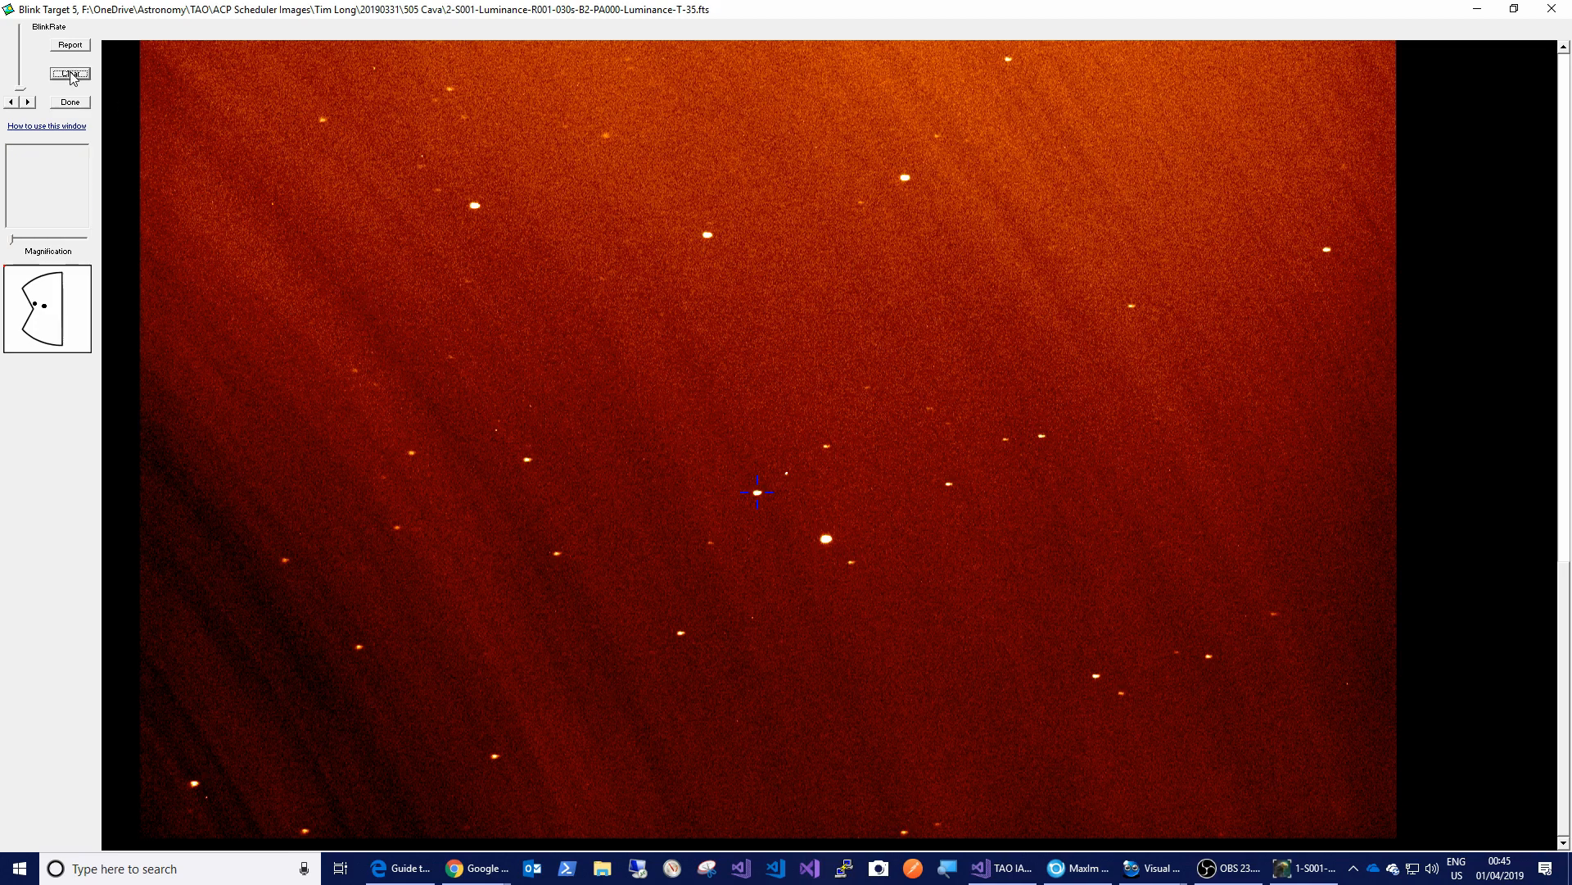
click(28, 103)
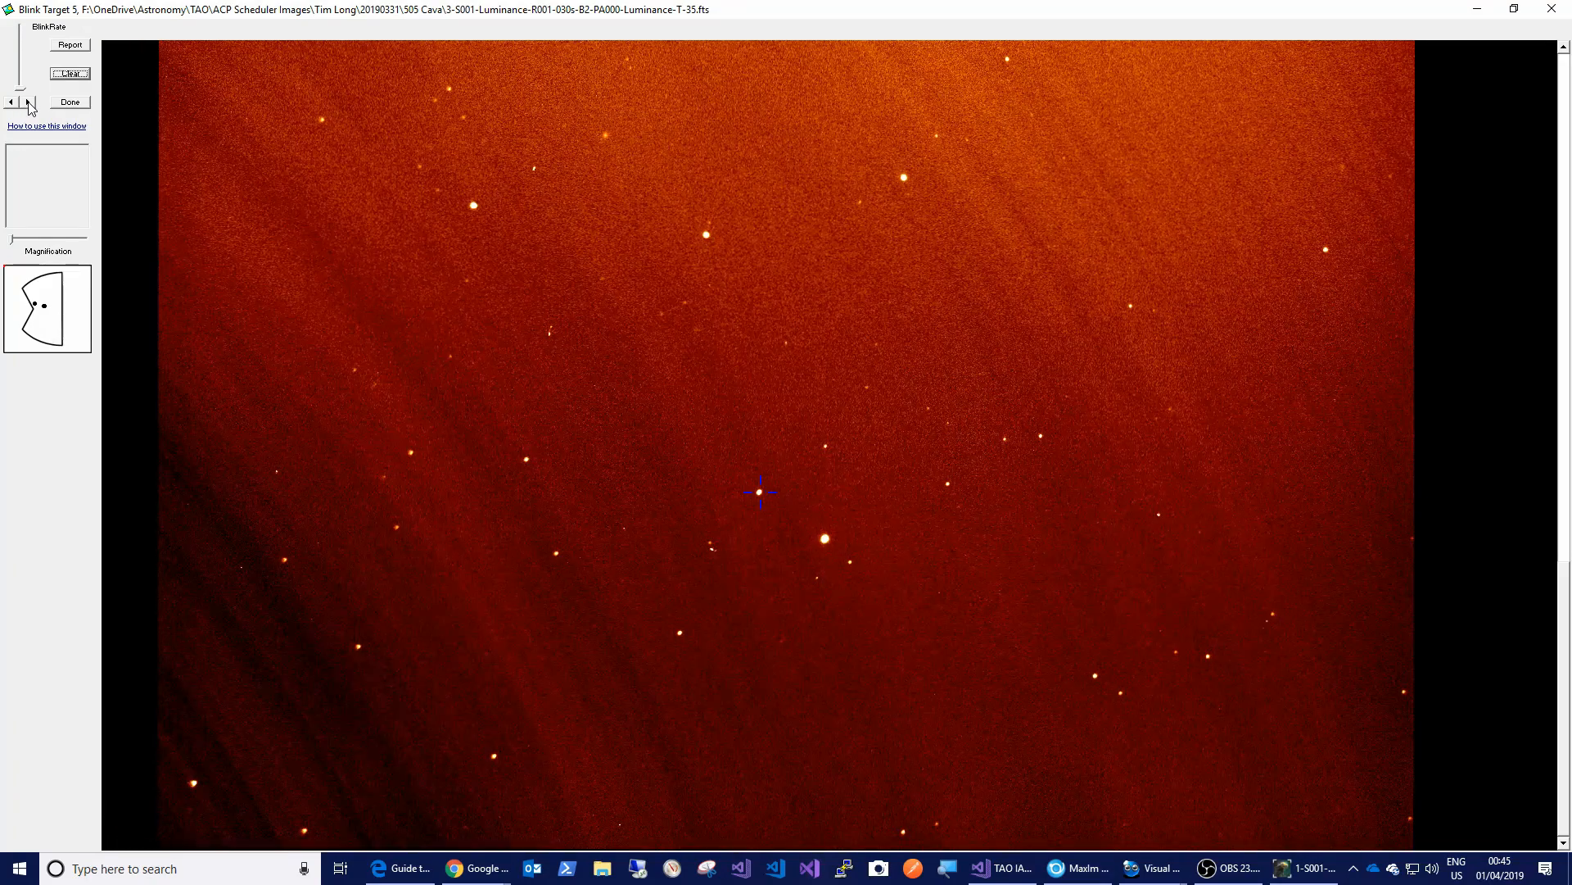
click(70, 103)
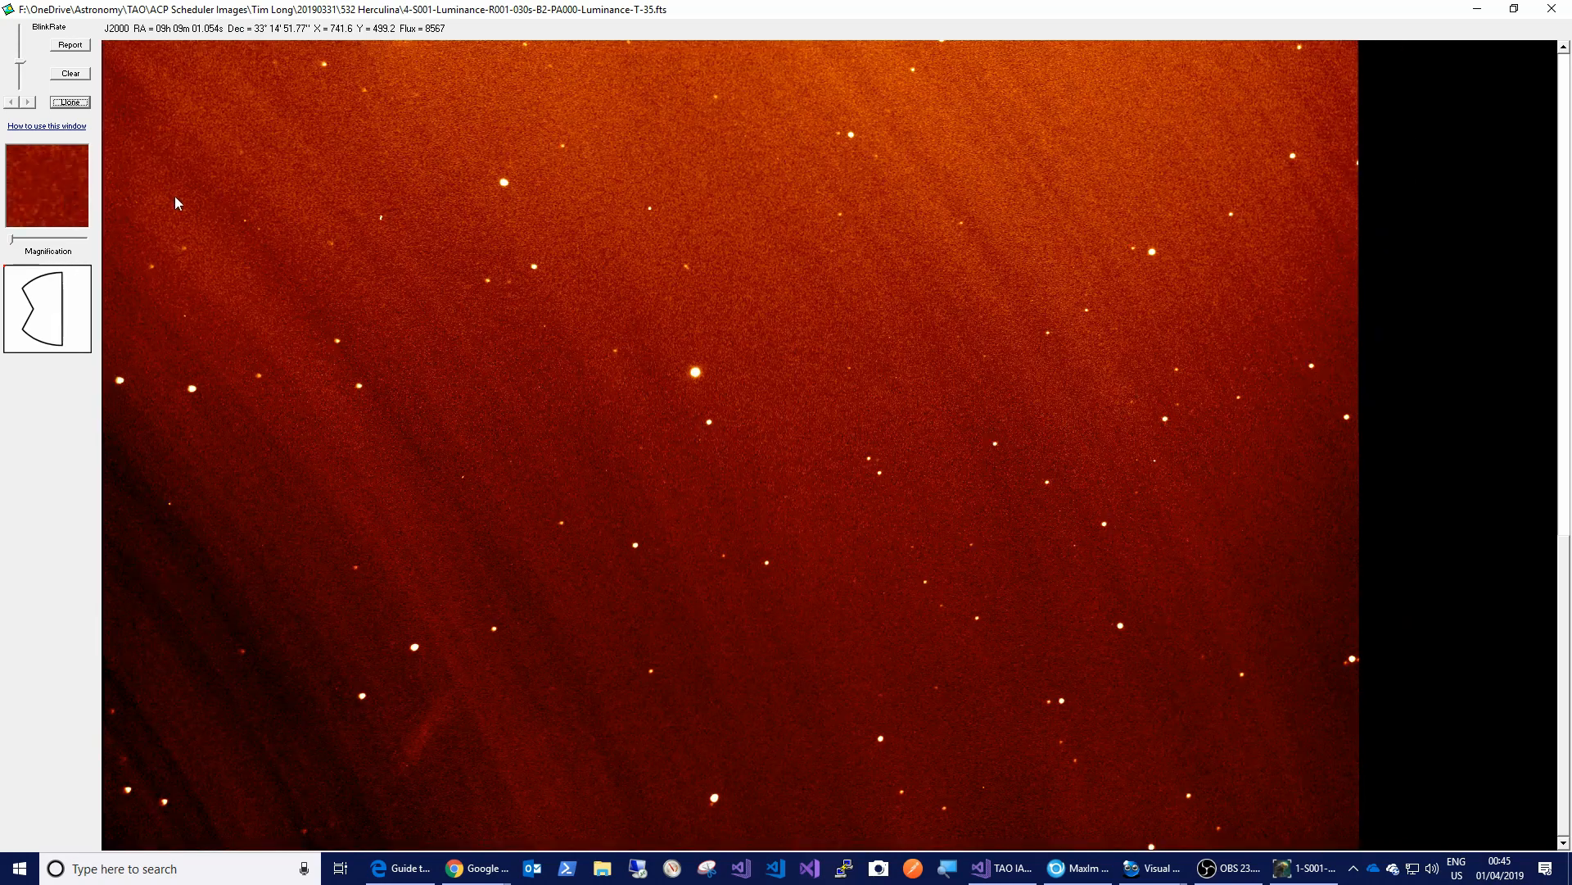
- Finish the 532 Herculina set, then manually mark, report and finish the 704 Interamnia object
click(67, 101)
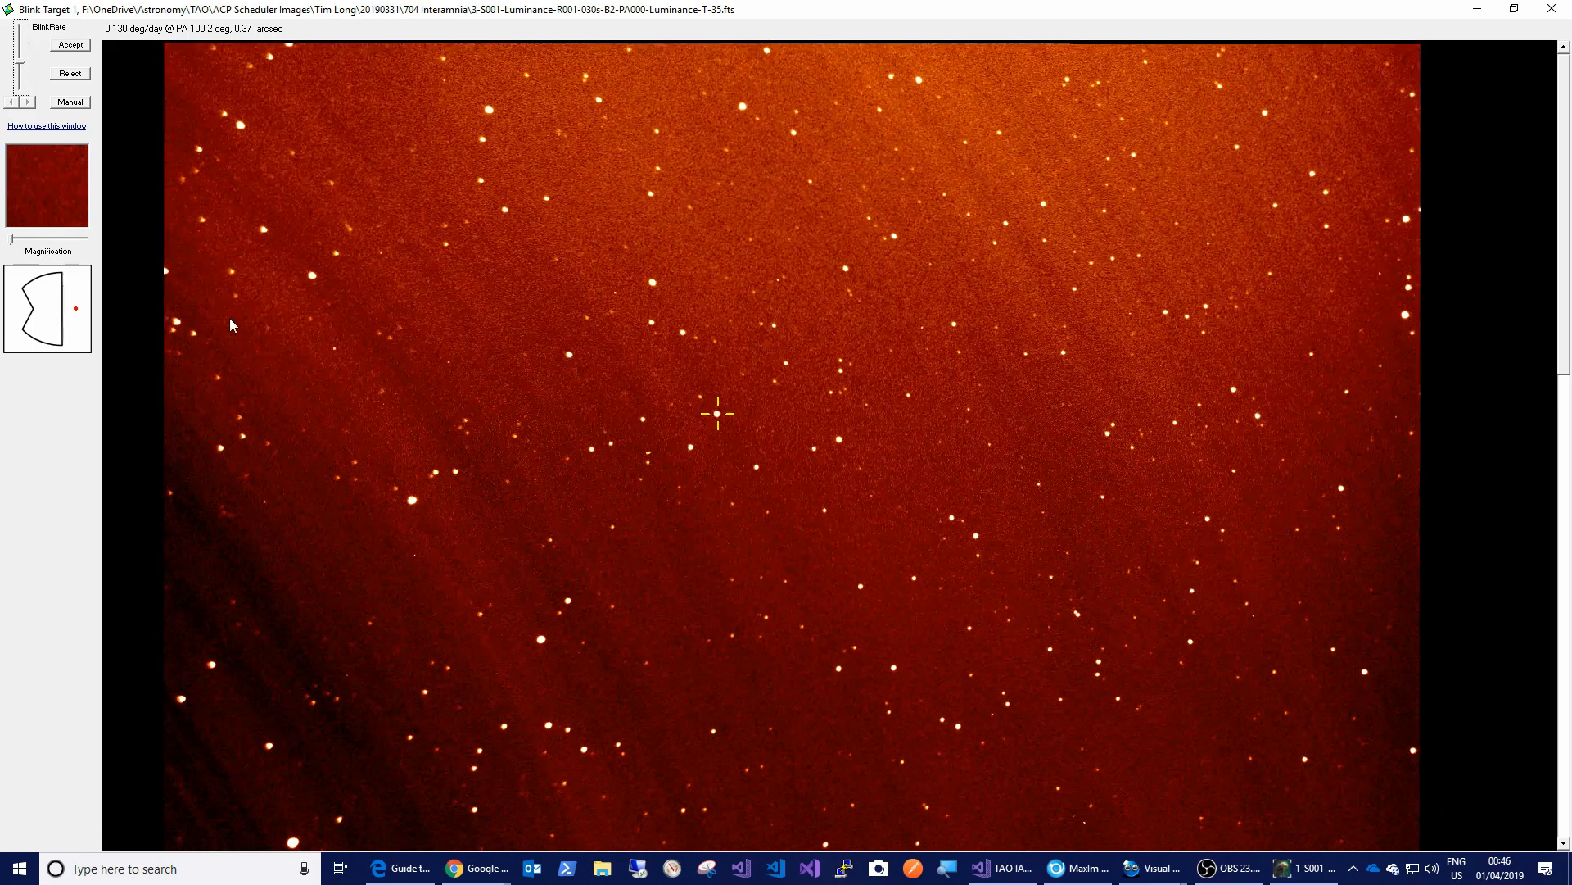
click(76, 47)
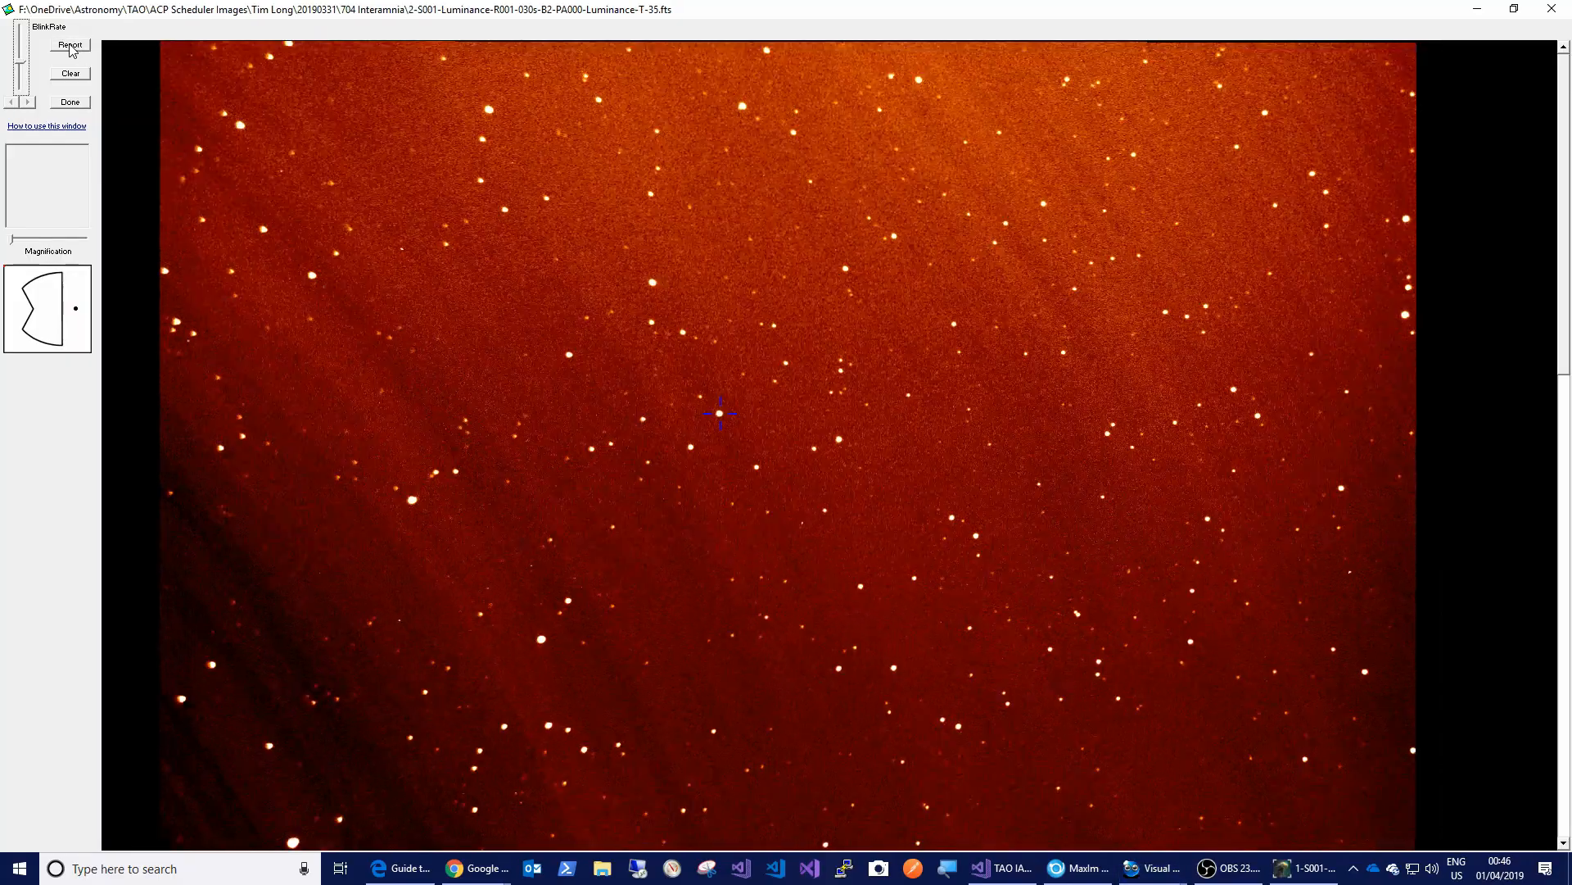
click(71, 45)
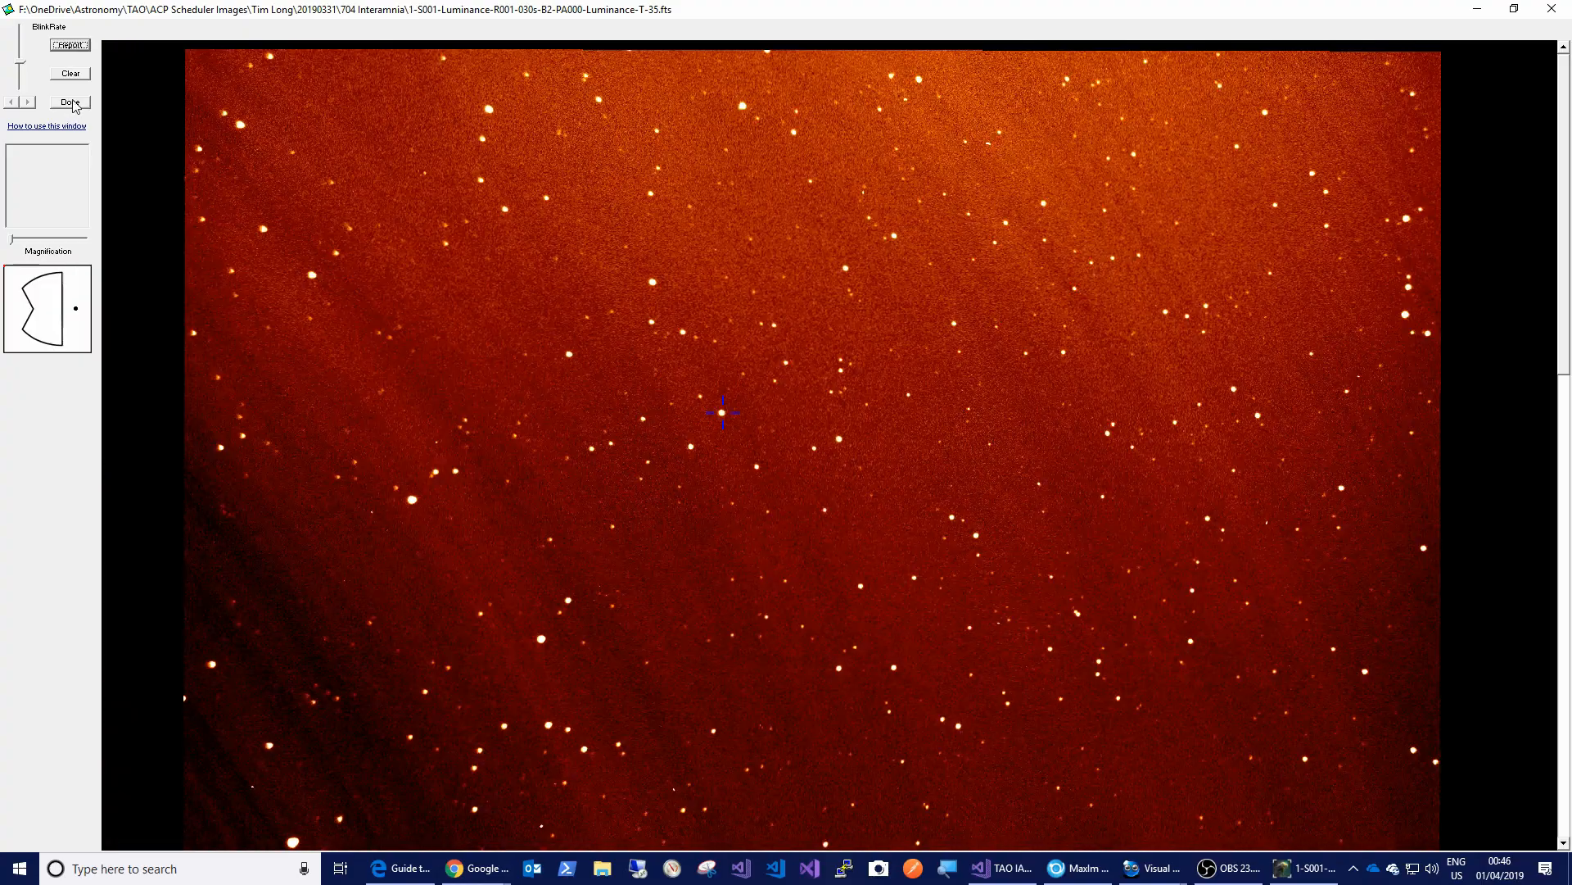
click(70, 103)
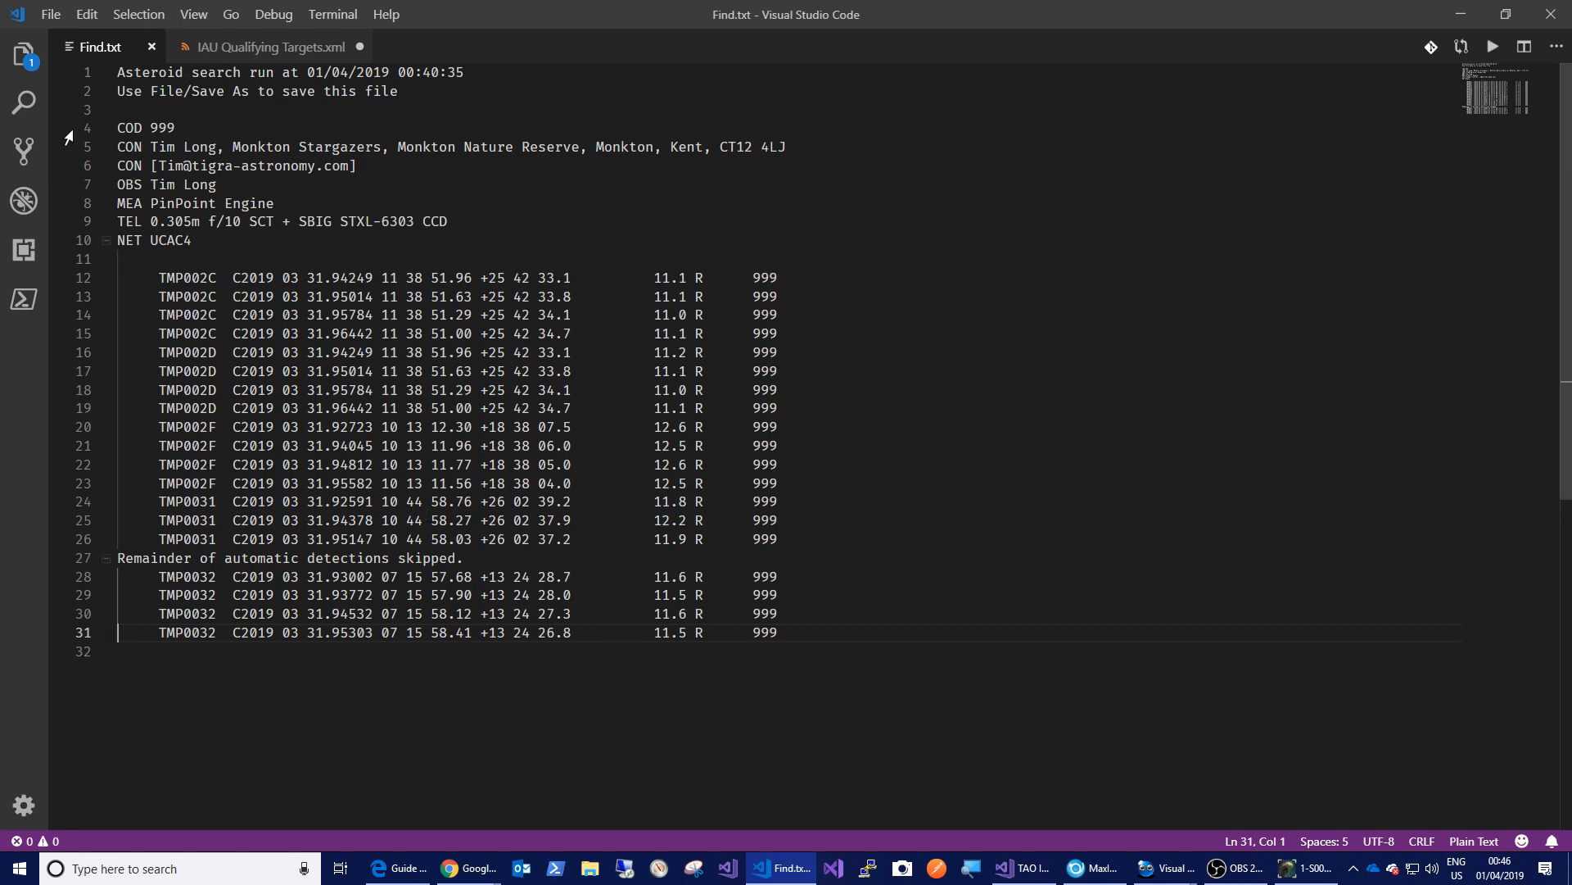
- Select Find.txt header lines 4–10, then observation lines 12 through 31
drag(78, 133, 67, 226)
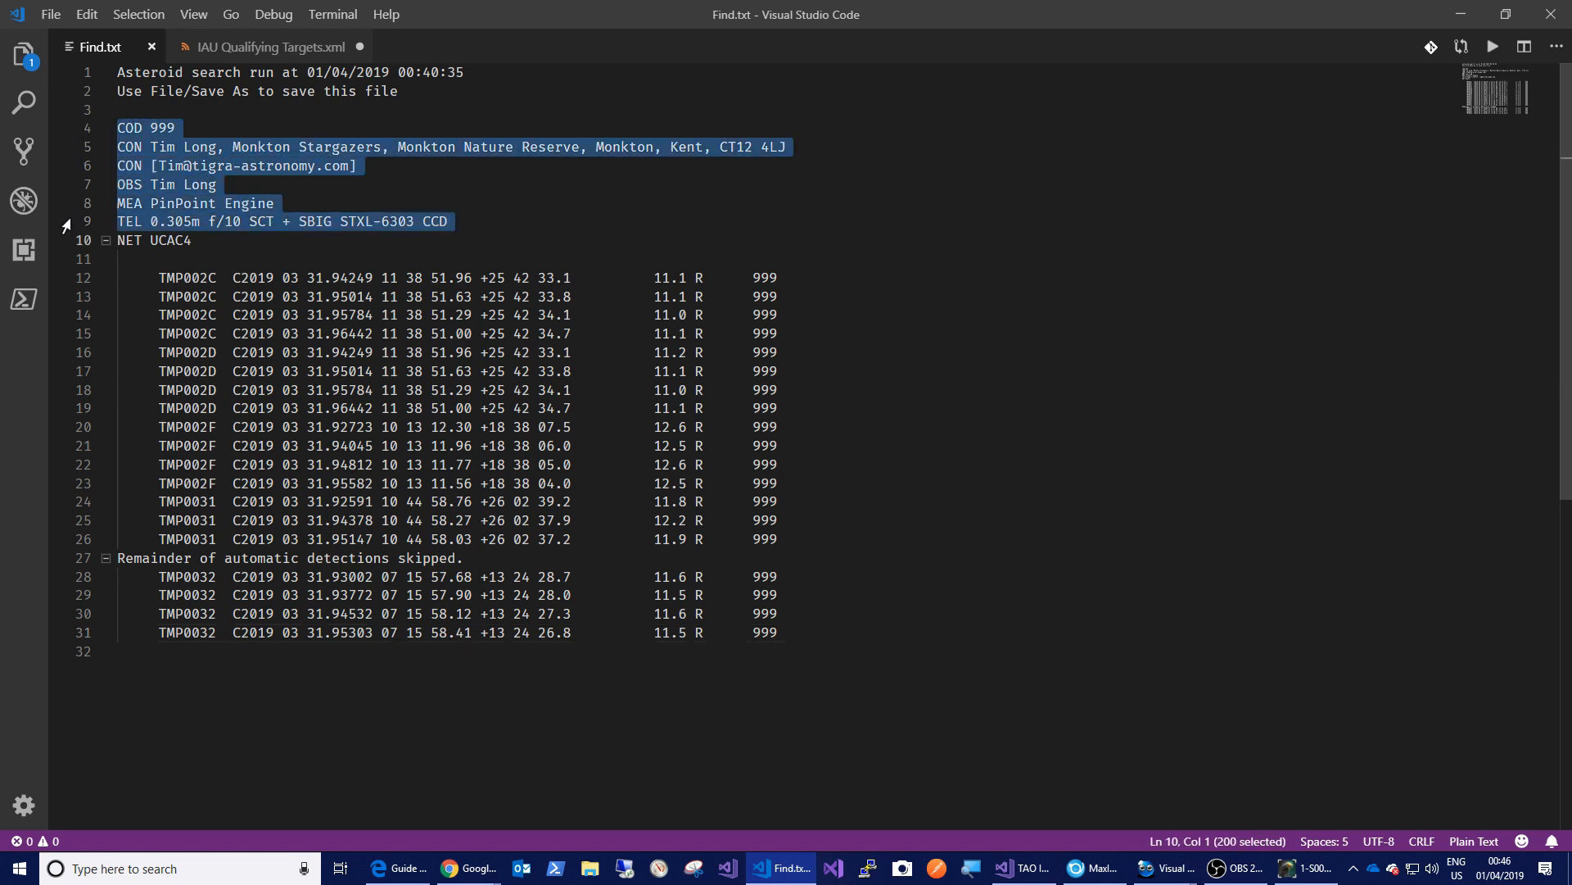
drag(65, 226, 61, 243)
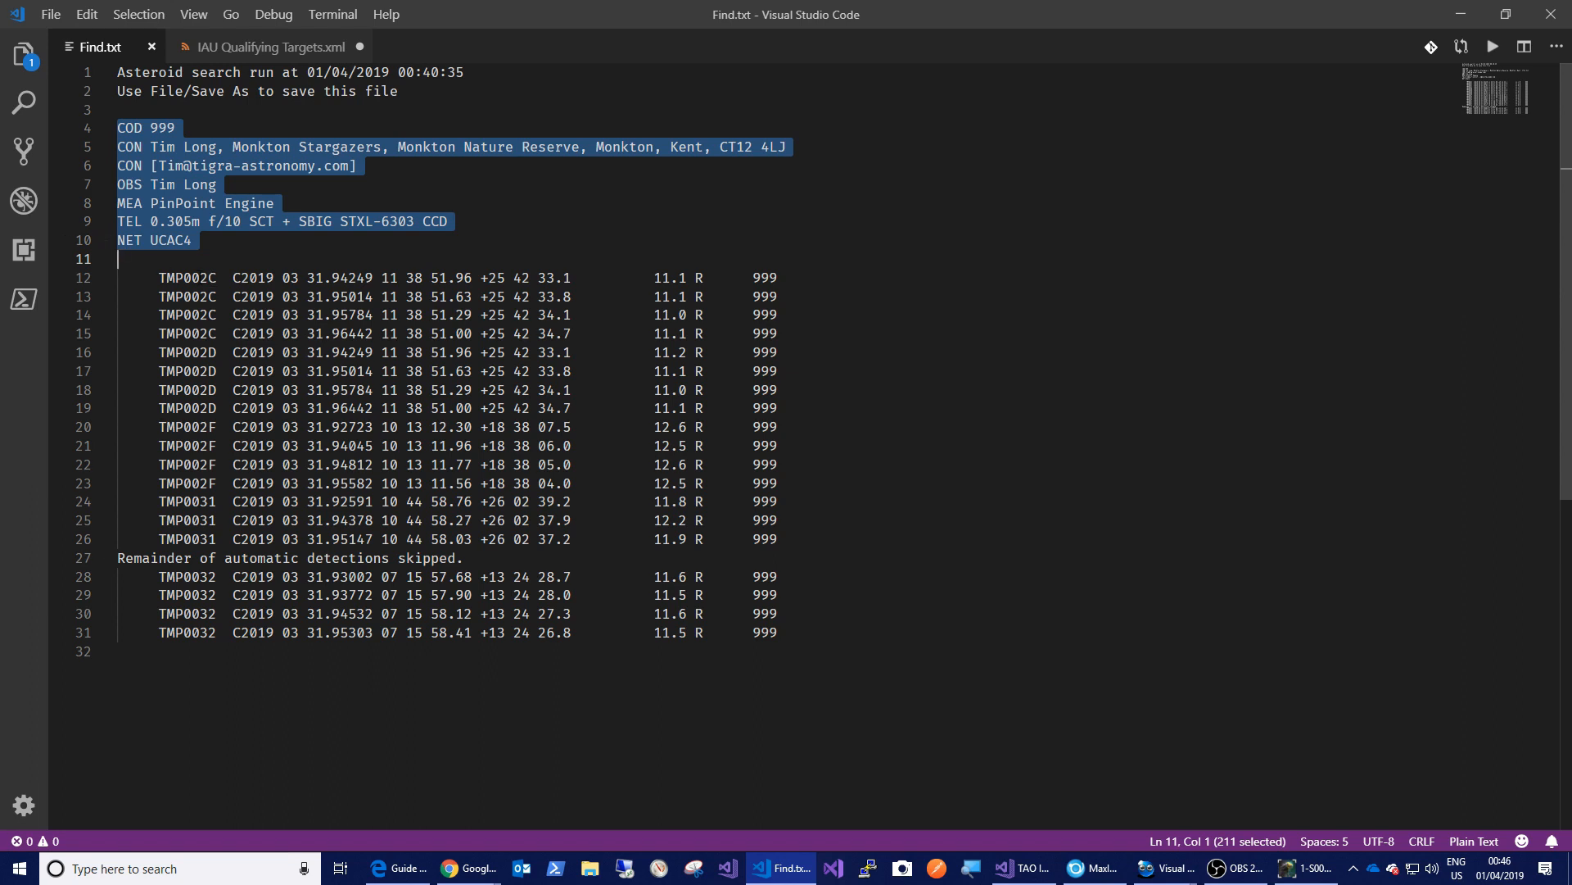
click(80, 281)
drag(80, 297, 59, 631)
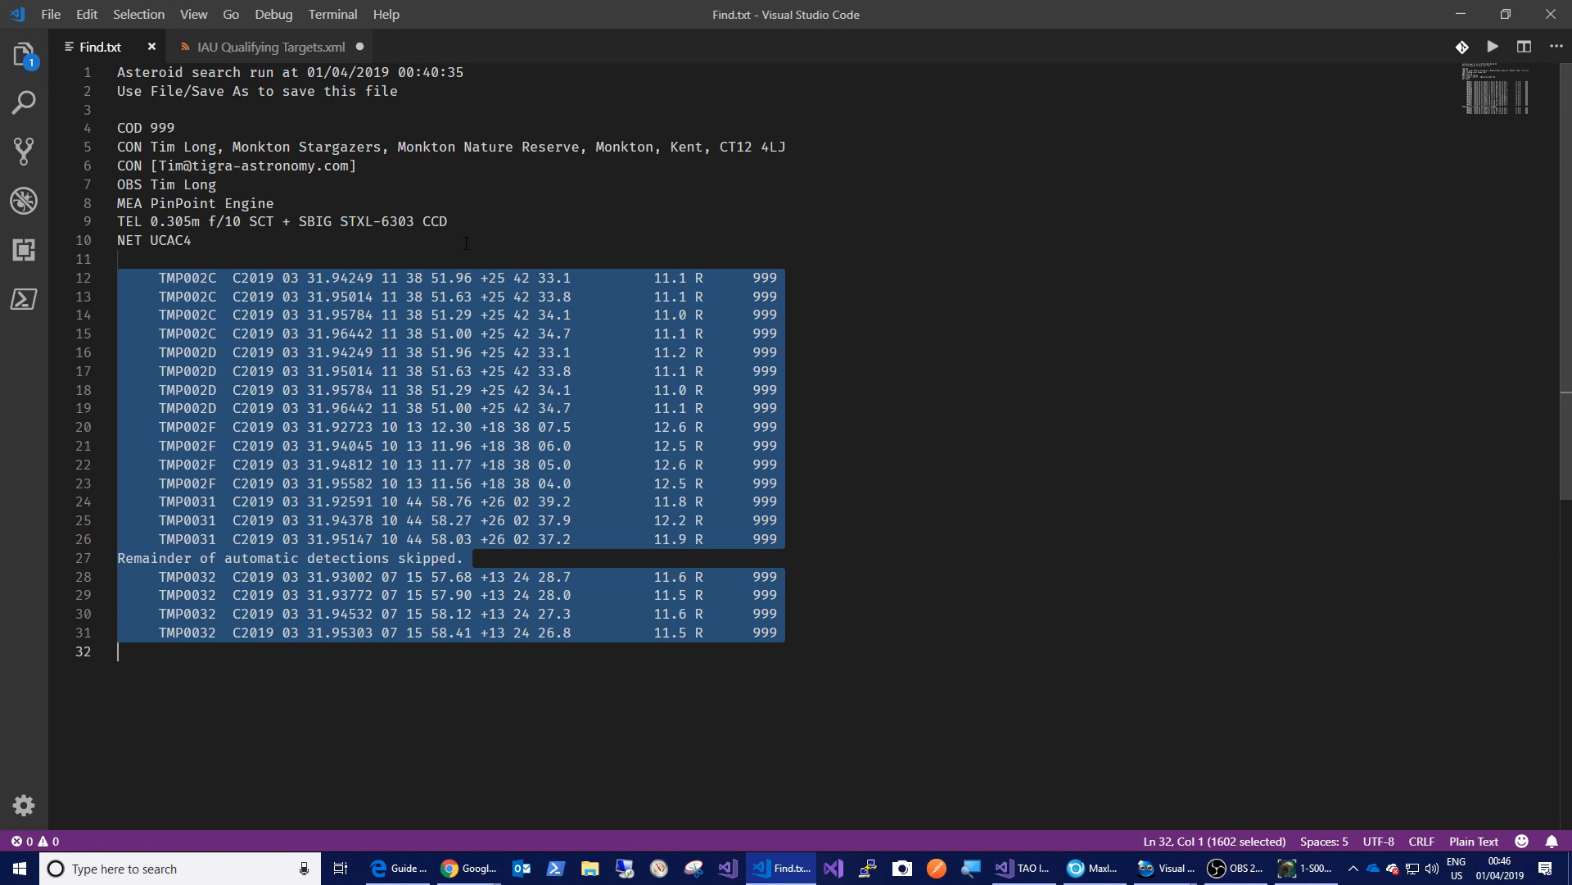
- Select the observatory code 999 at the end of observation lines 12, 13 and 14
double_click(775, 280)
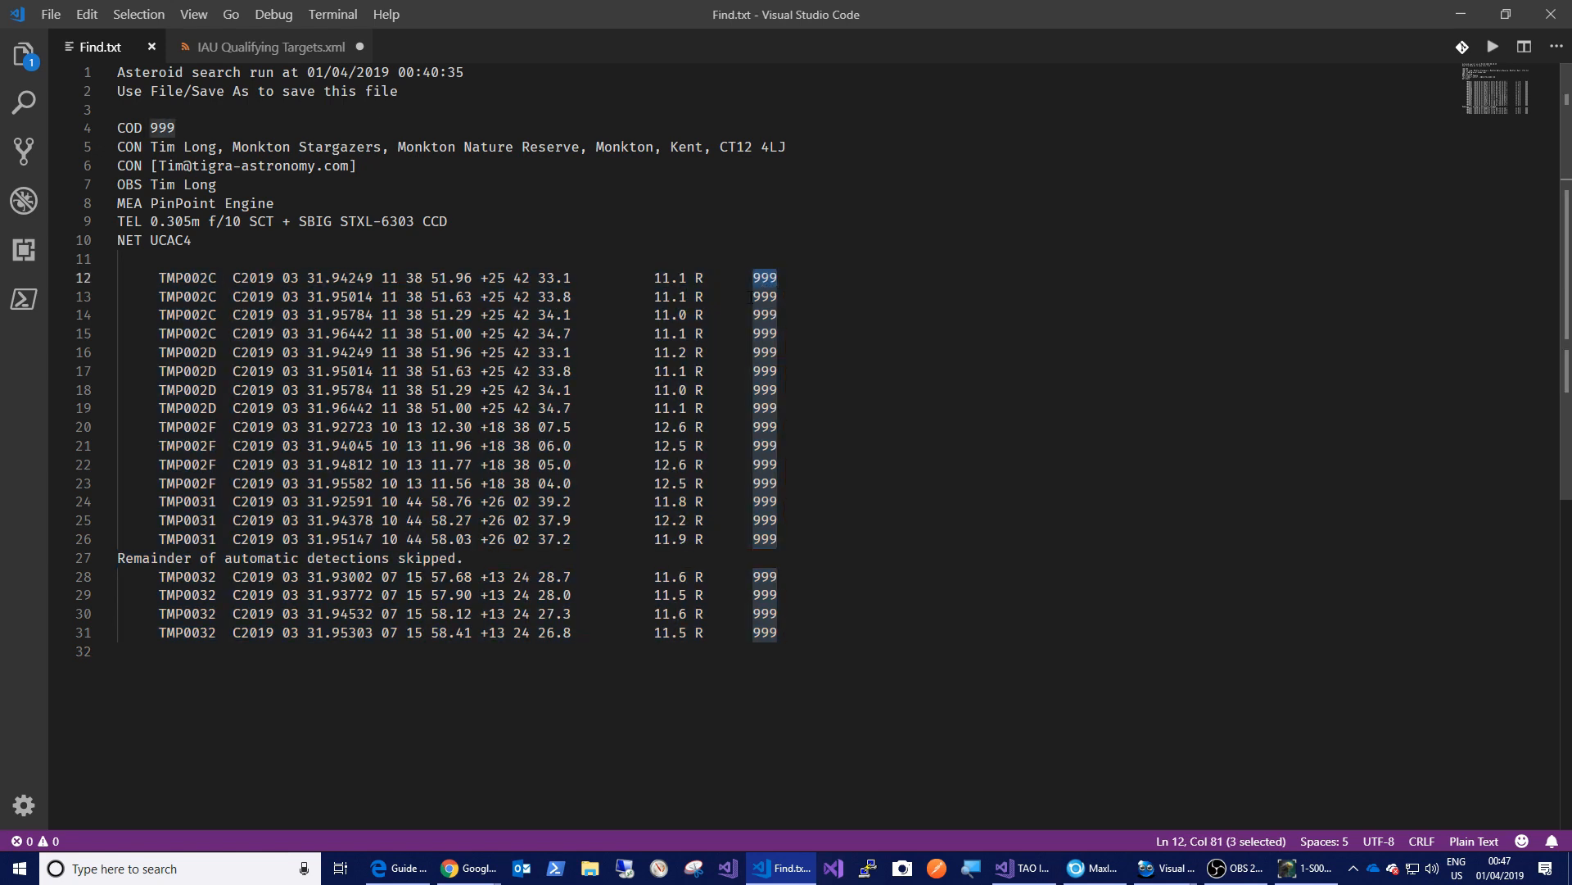
double_click(765, 296)
double_click(782, 277)
double_click(766, 297)
double_click(764, 314)
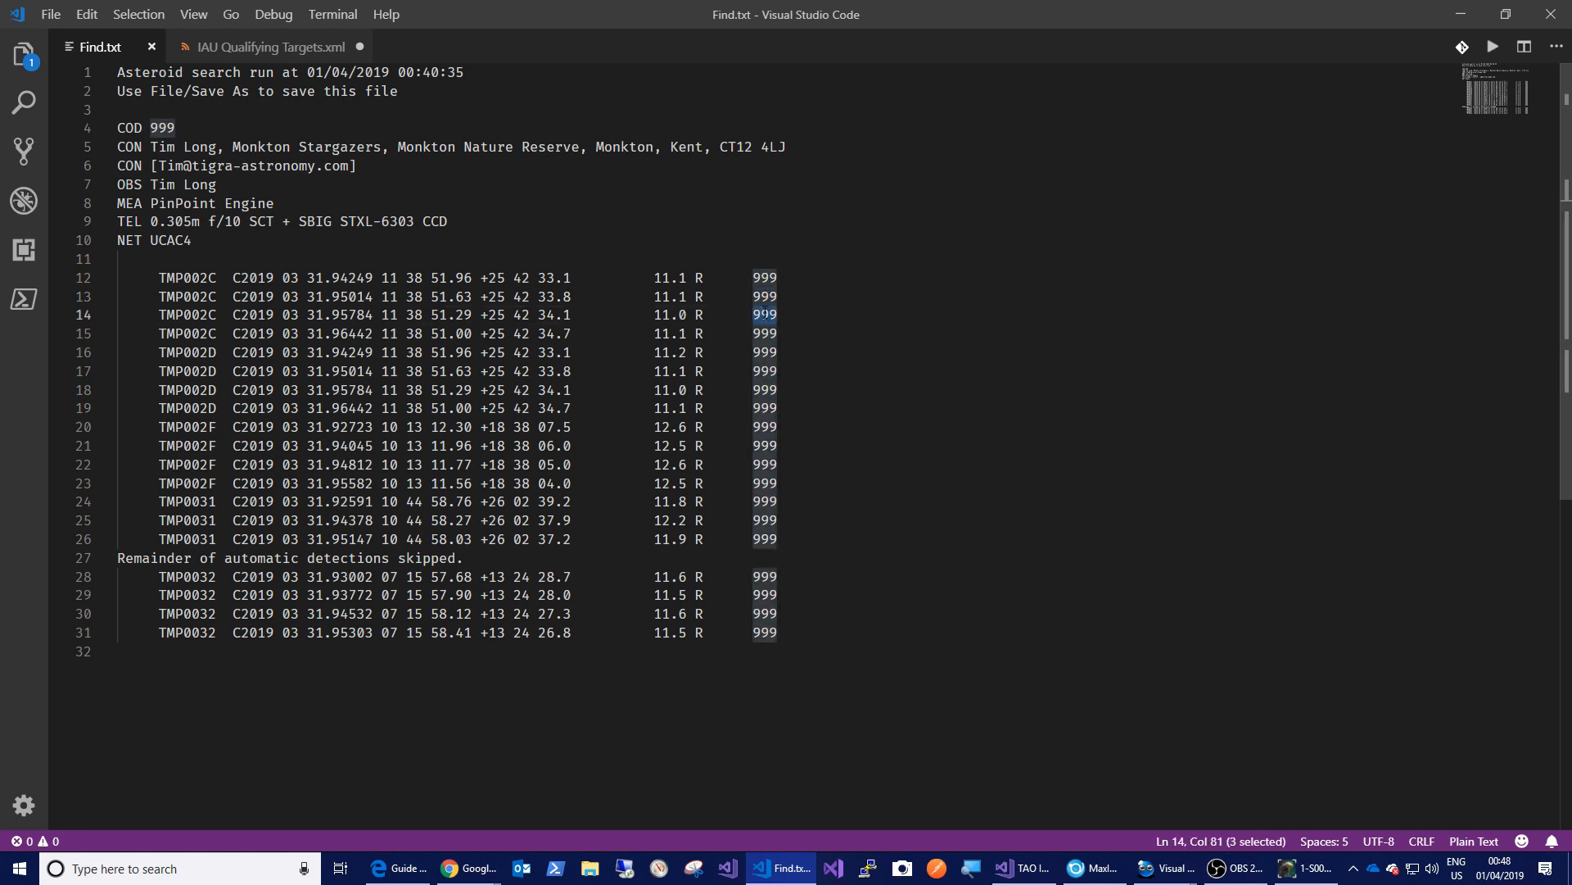